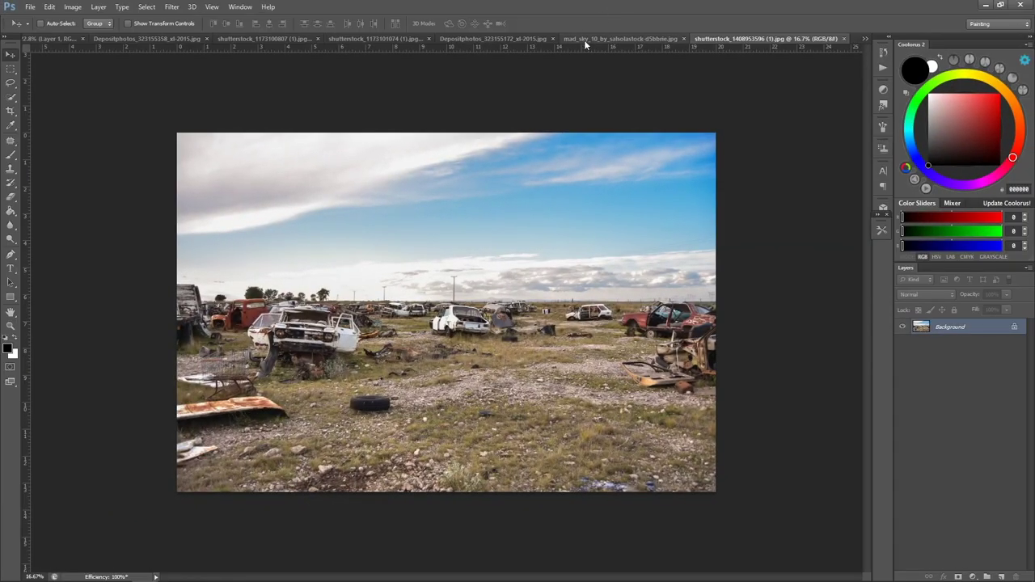
Review the open photo tabs and close the second ruined city photo.
left_click(585, 40)
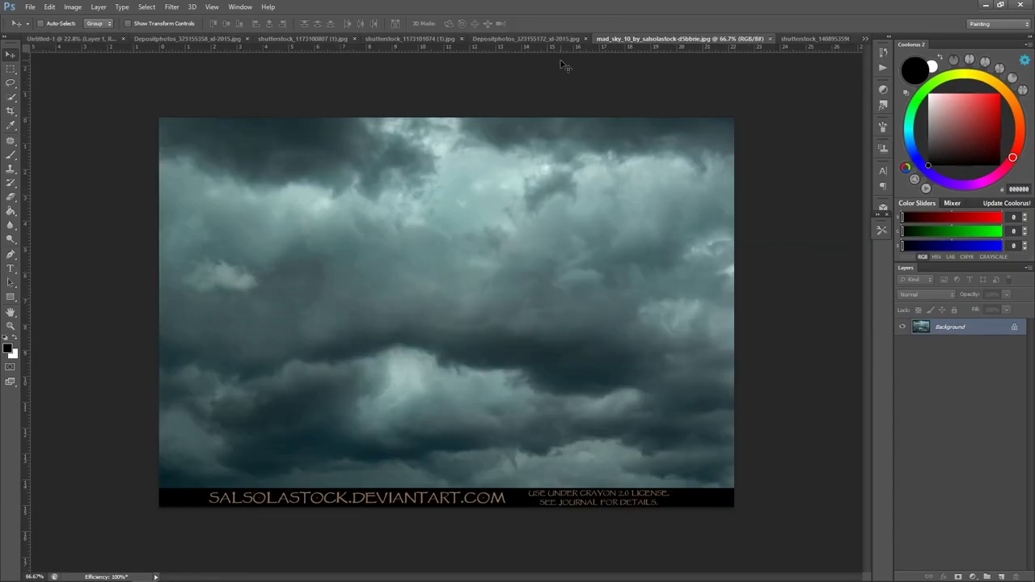
left_click(523, 40)
left_click(430, 39)
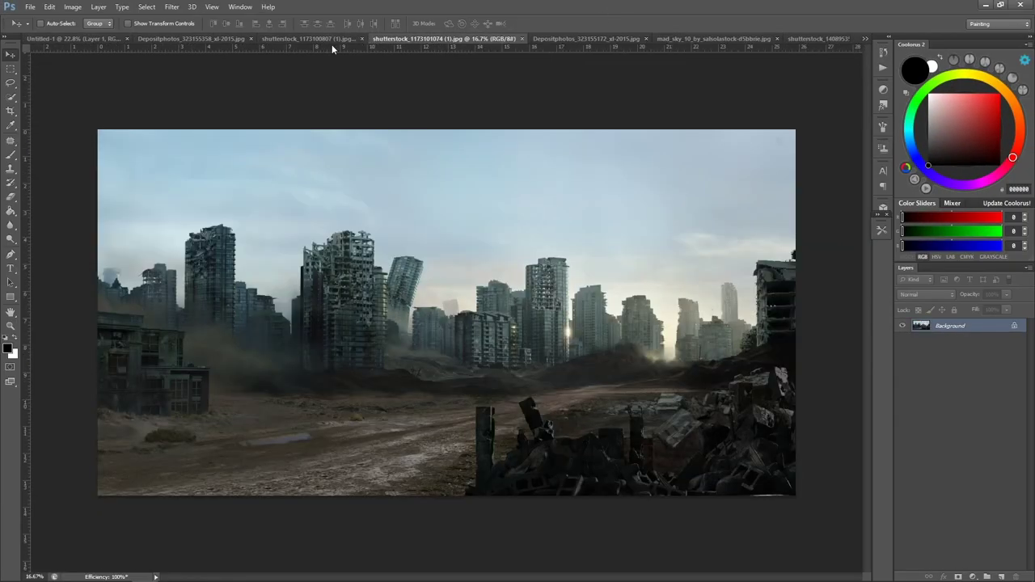
left_click(331, 42)
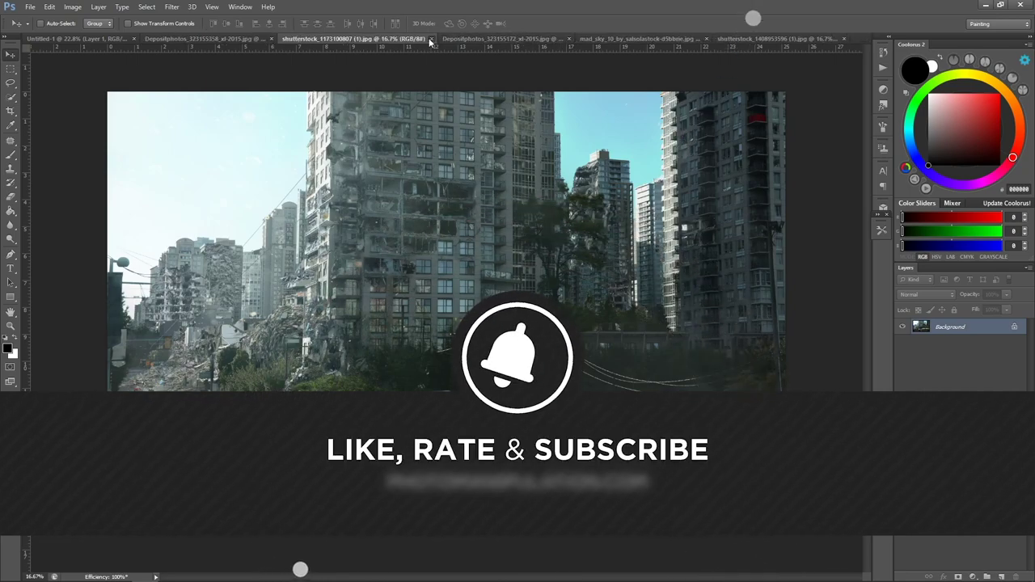
left_click(431, 39)
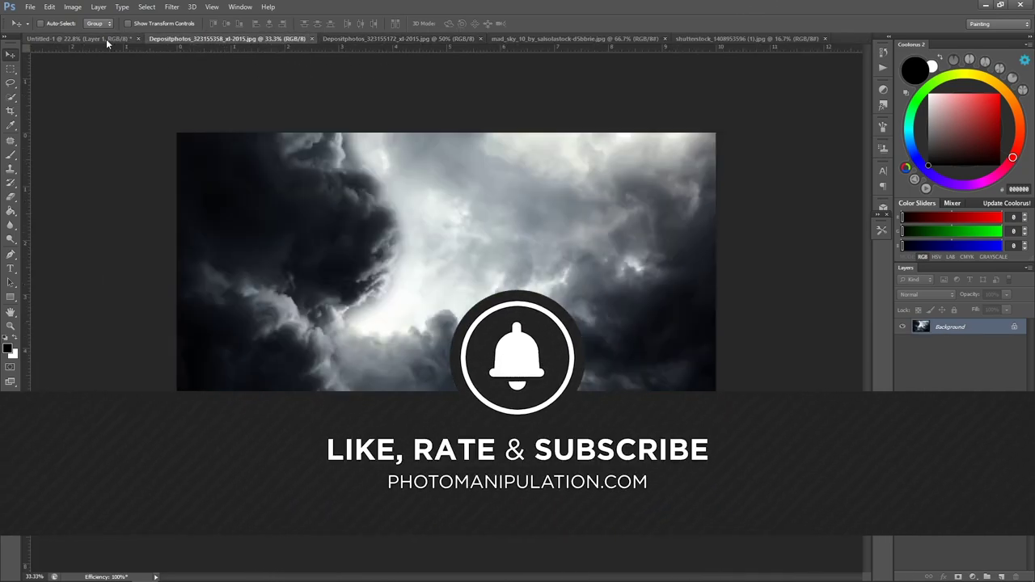
Save the Untitled-1 city composite as APOC.psd.
left_click(106, 39)
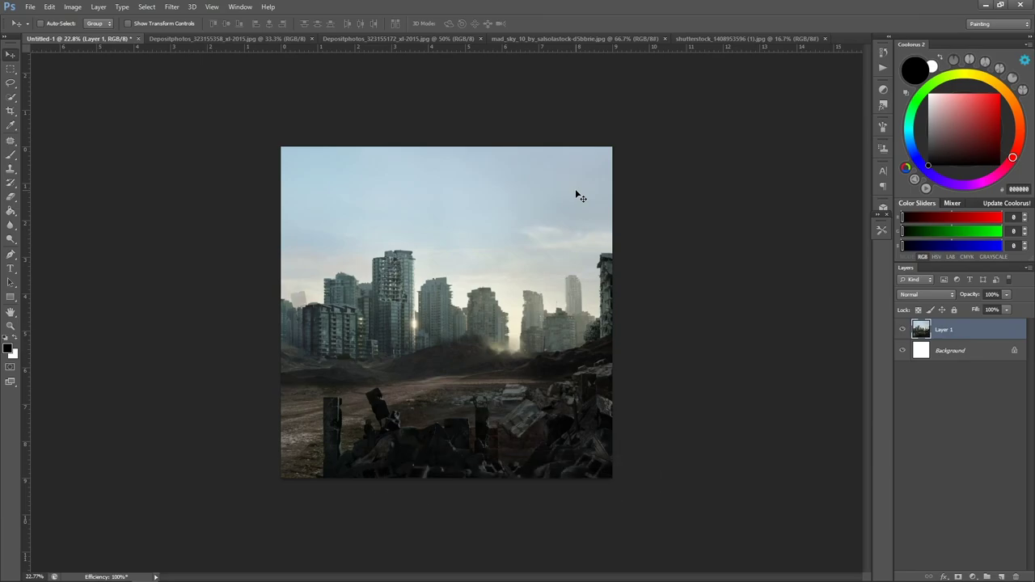
key("ctrl+shift+s")
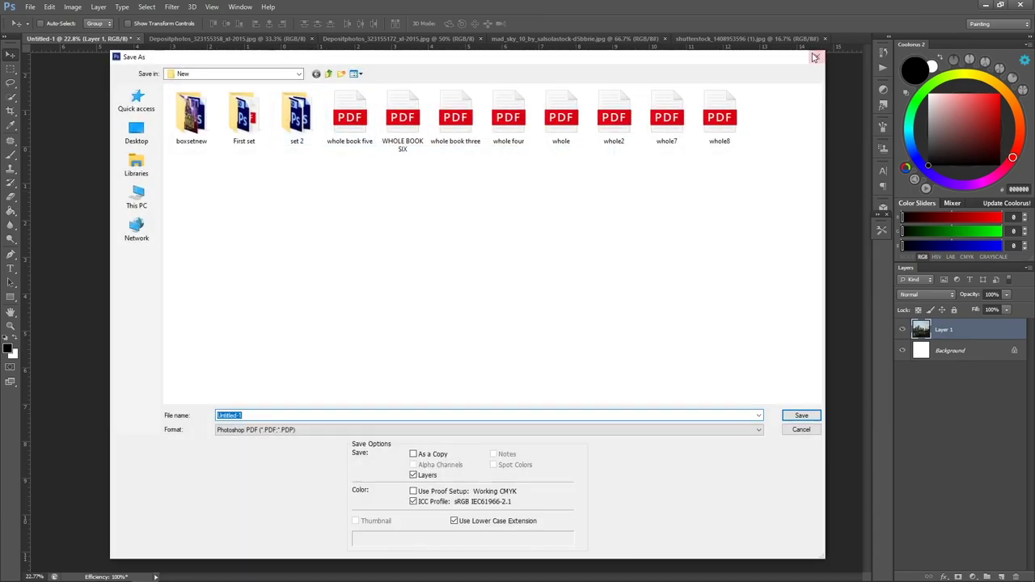
key("Escape")
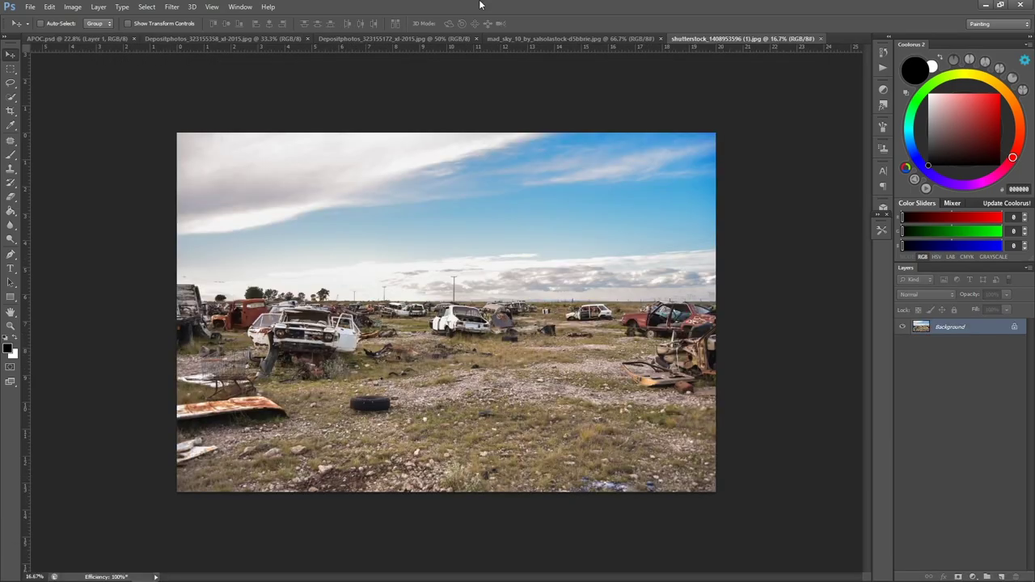
Zoom in and out on the APOC composite, then bring up the mad_sky storm photo.
left_click(77, 39)
key("z")
left_click(484, 265)
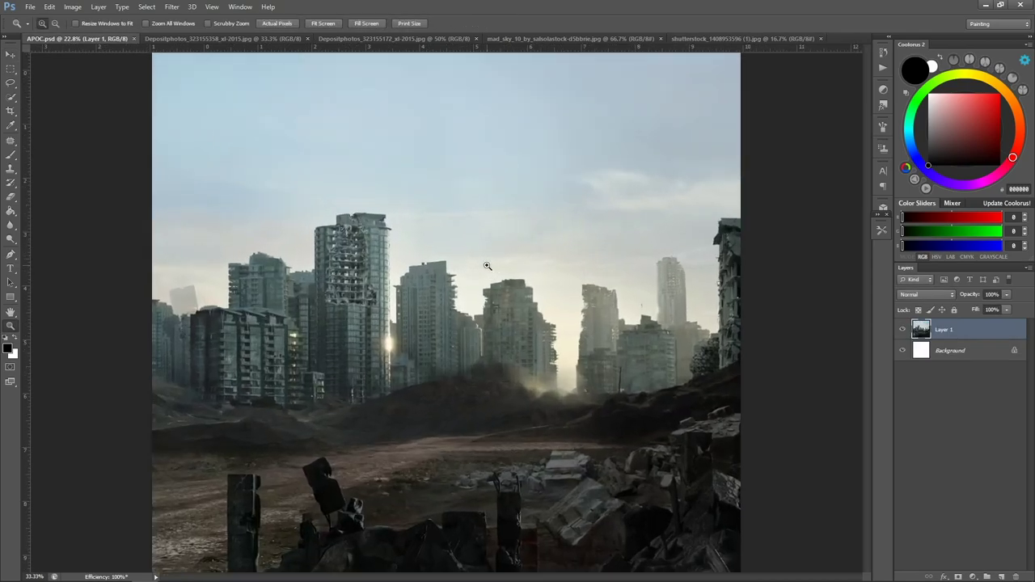
left_click(504, 287, "alt")
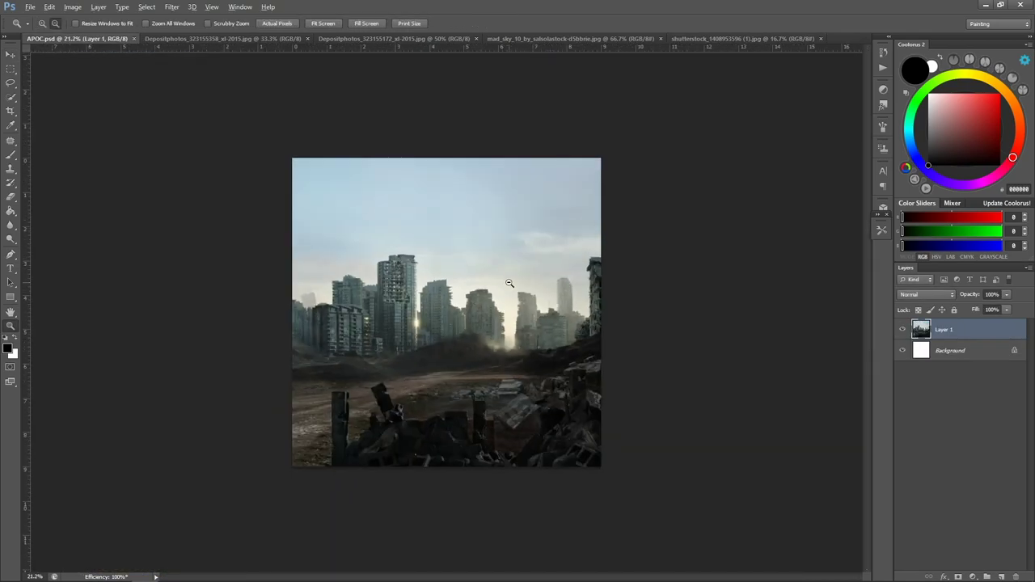
left_click(396, 39)
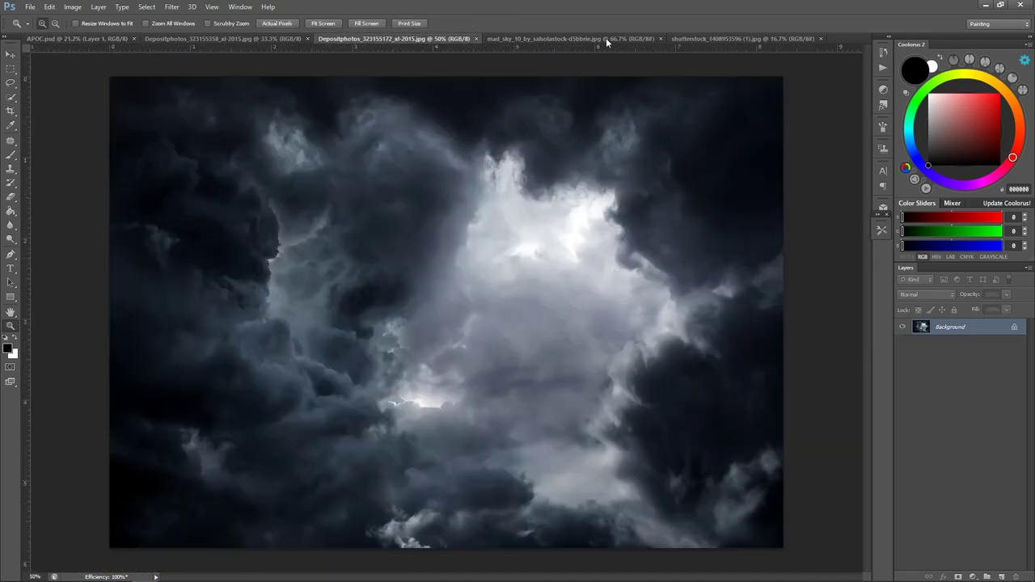
left_click(585, 34)
Drag the greenish storm clouds into APOC.psd and scale them to fit the canvas top.
key("v")
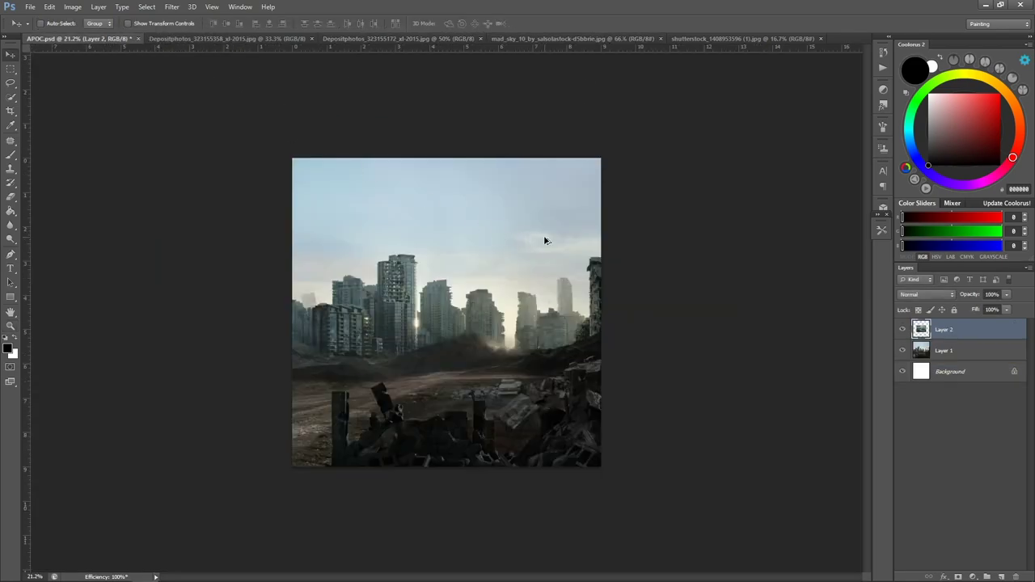
mouse_move(104, 46)
left_mouse_down()
mouse_move(545, 235)
mouse_move(689, 215)
left_mouse_up()
key("ctrl+t")
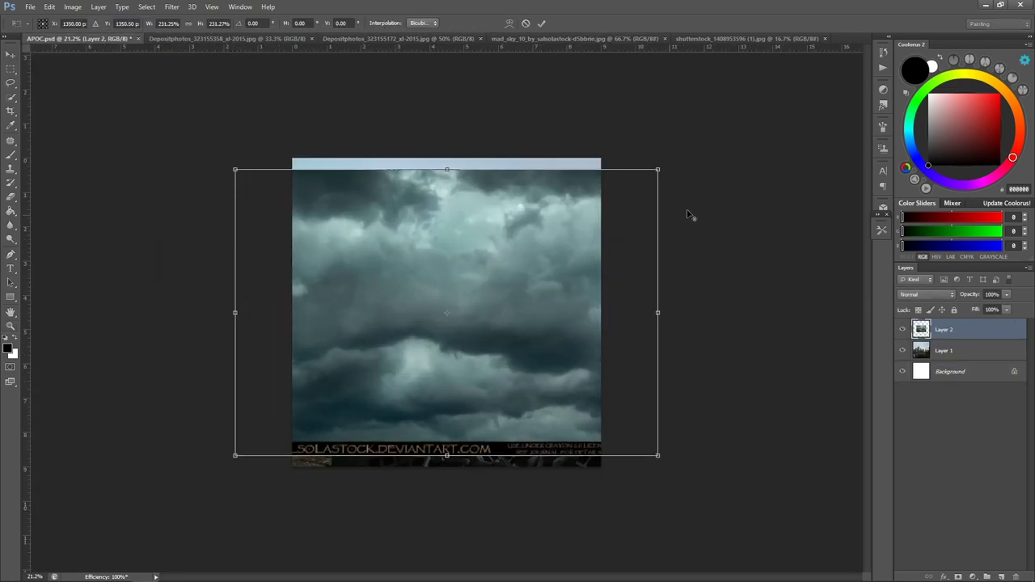
left_click_drag(558, 240, 567, 189)
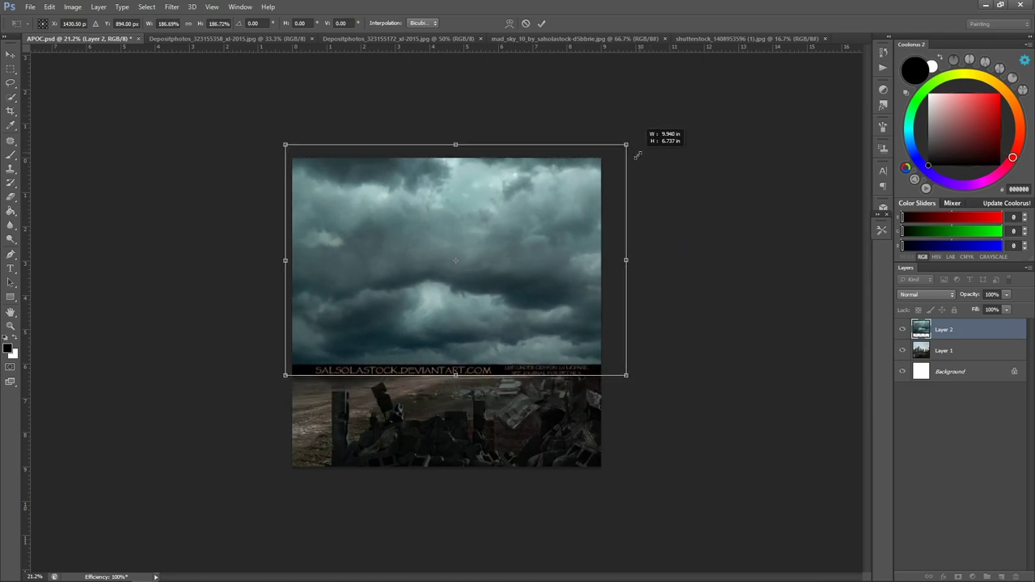
left_click_drag(673, 116, 628, 148)
left_click(541, 23)
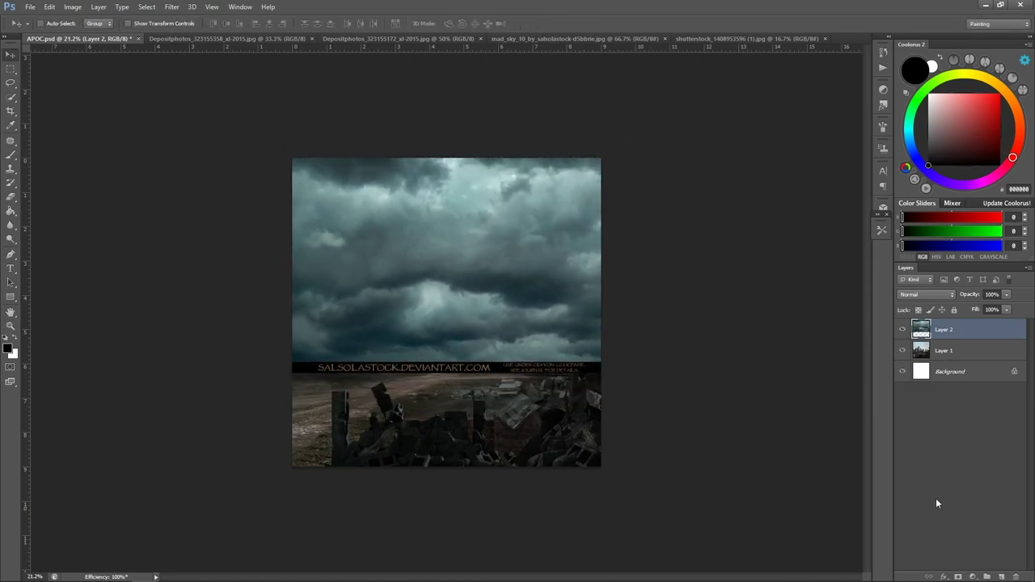
Mask the cloud layer, painting black along the horizon to reveal the ruined skyline.
left_click(958, 576)
key("b")
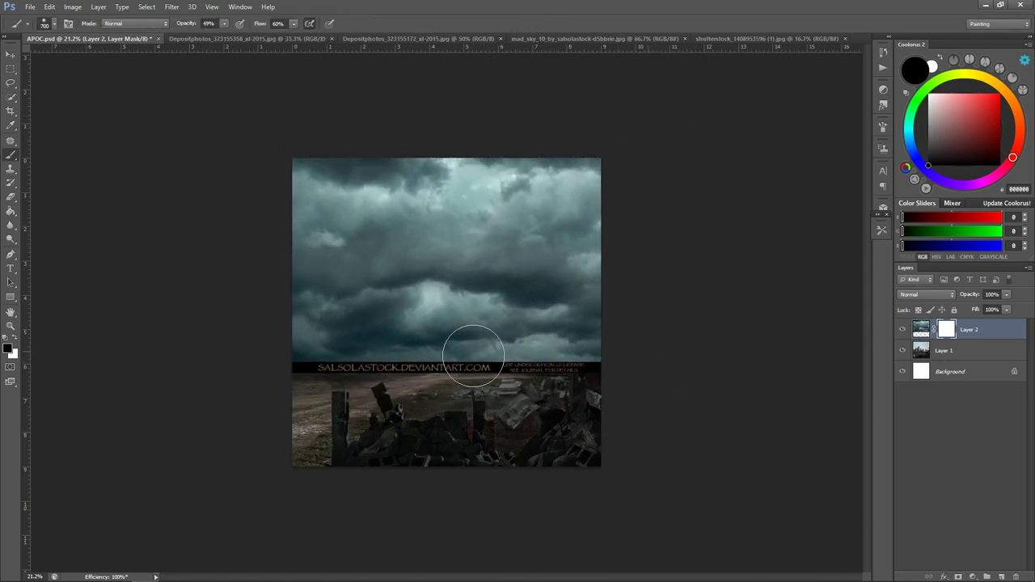
left_click_drag(473, 356, 346, 351)
key("0")
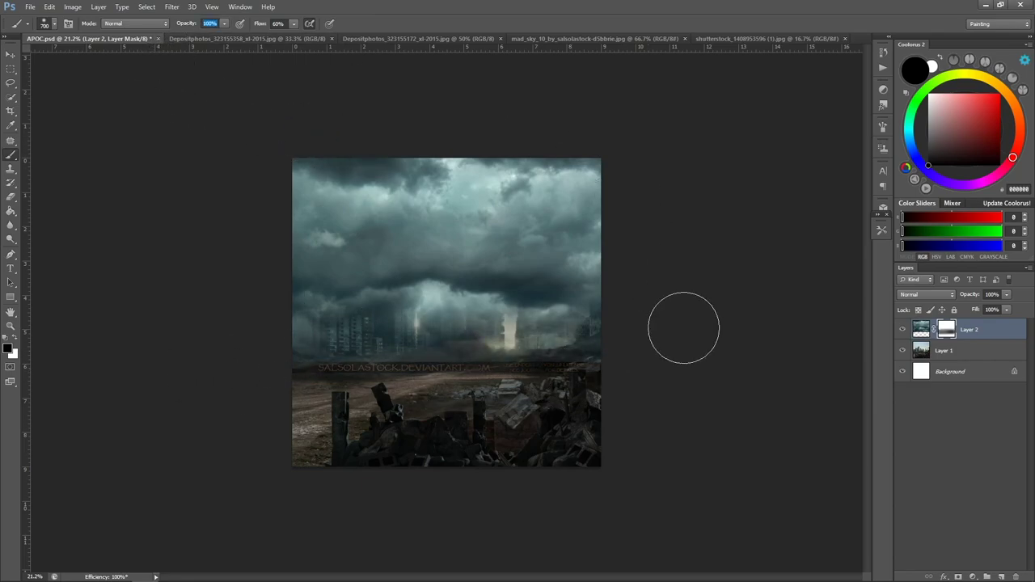
left_click_drag(267, 316, 638, 311)
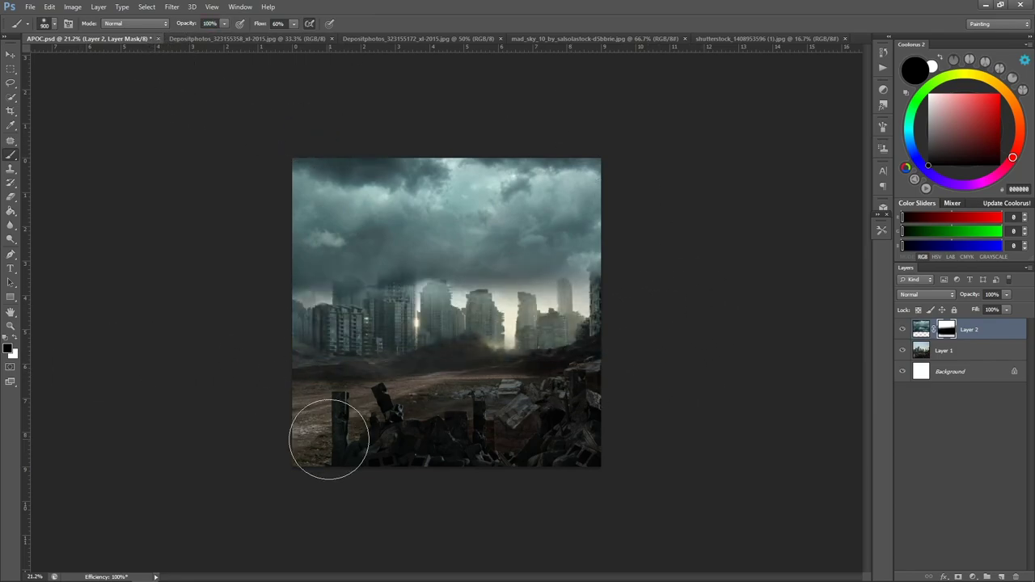
left_click_drag(566, 267, 253, 335)
left_click_drag(477, 275, 320, 322)
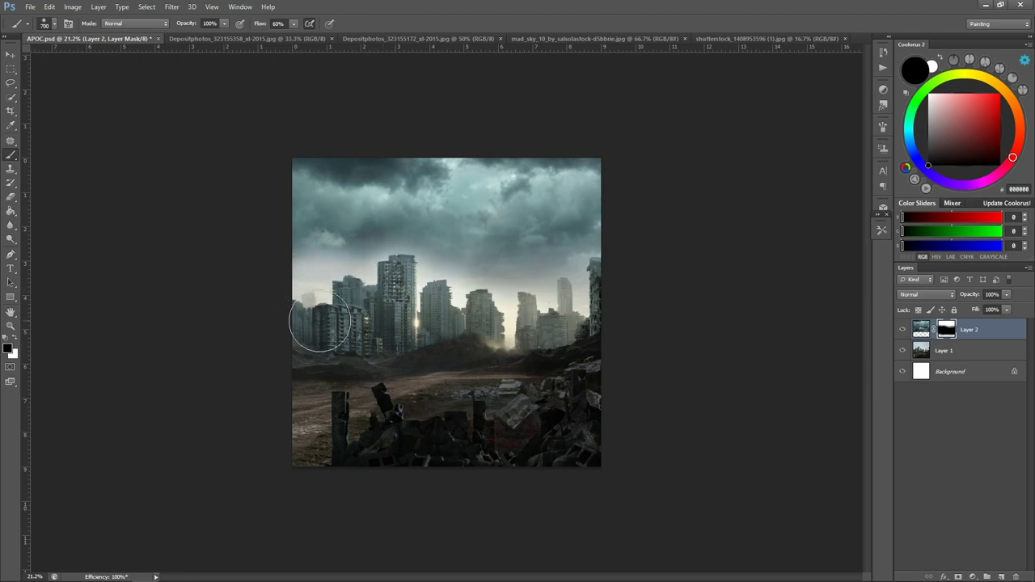
key("x")
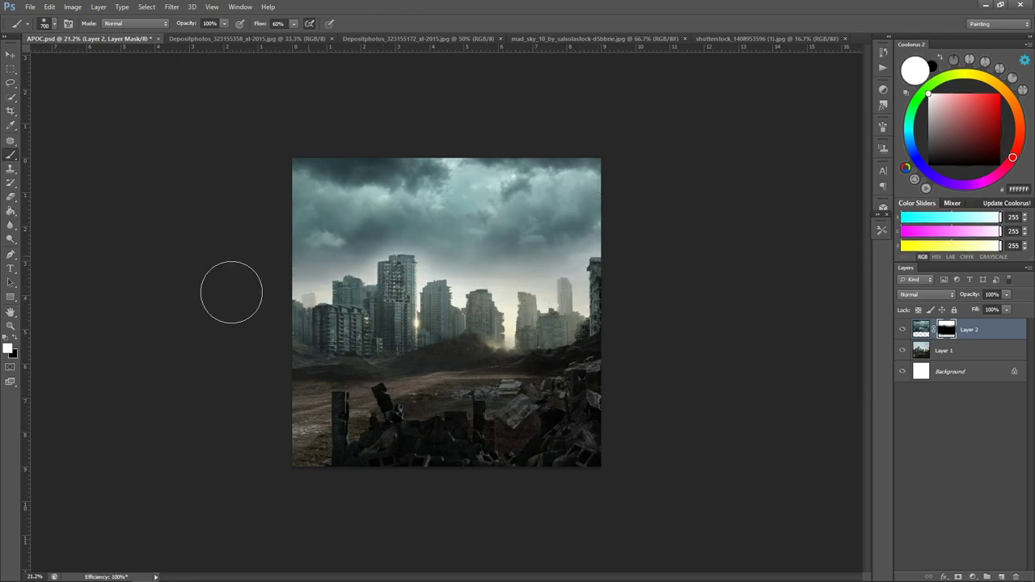
key("x")
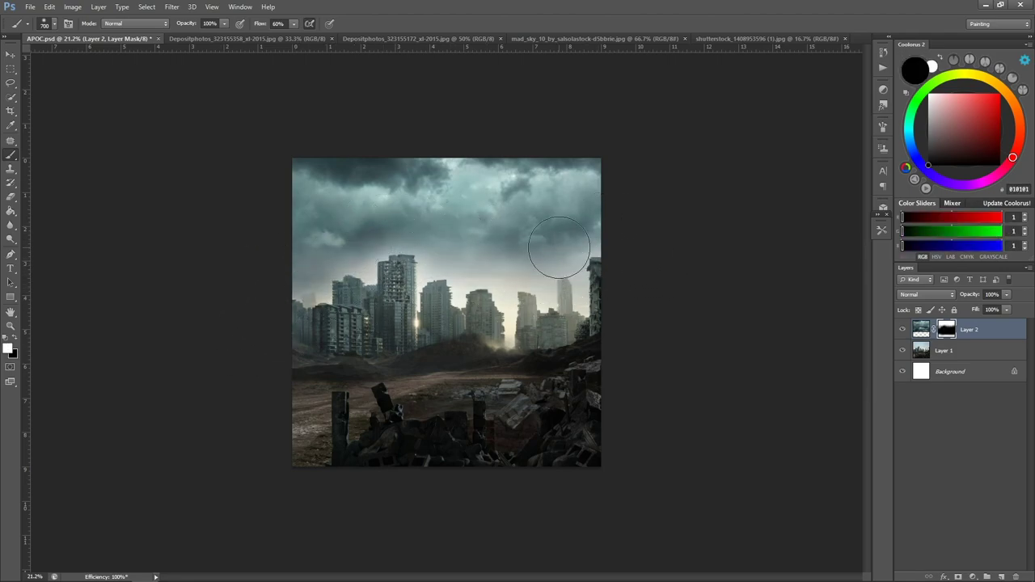
Refine the sky mask with a 900 px brush, comparing with the clouds hidden.
key("x")
left_click_drag(559, 247, 631, 258)
key("x")
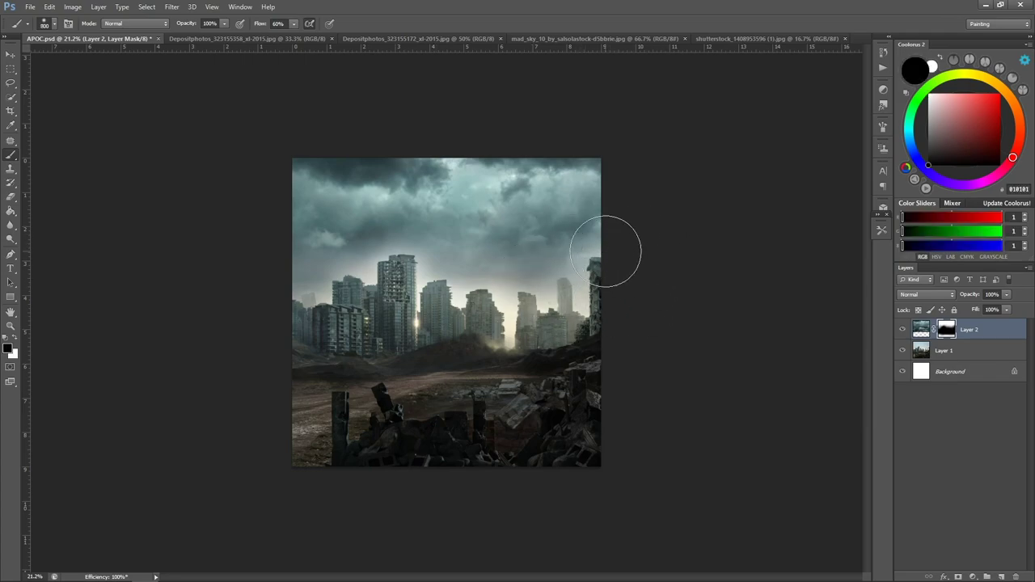
key("bracketright")
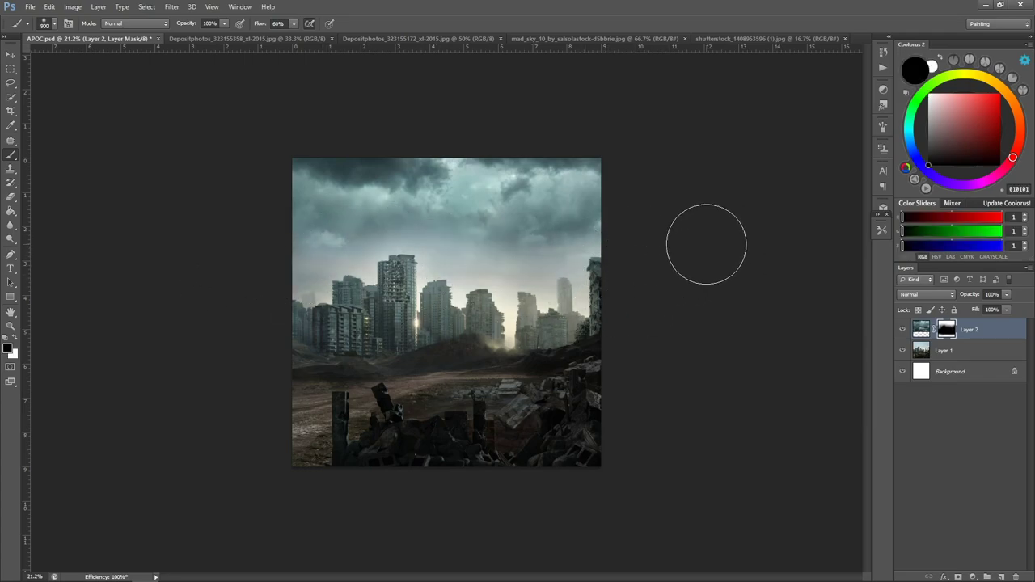
key("x")
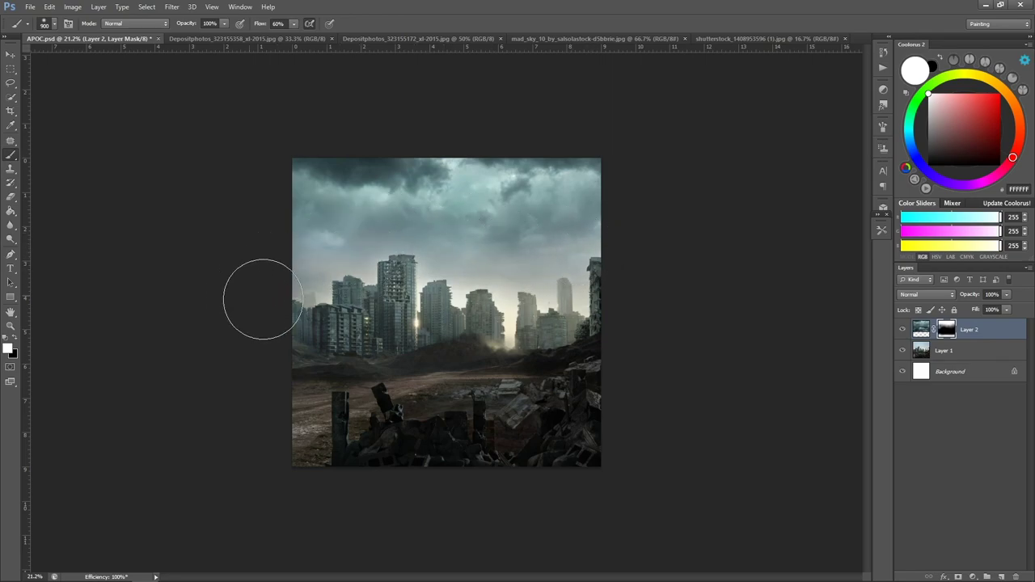
key("x")
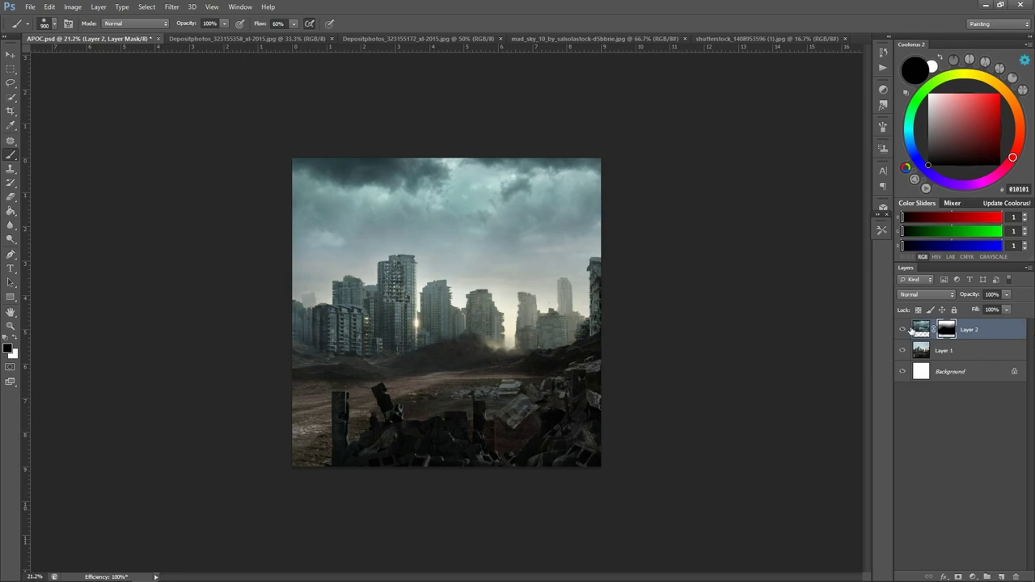
left_click(902, 329)
key("x")
key("x")
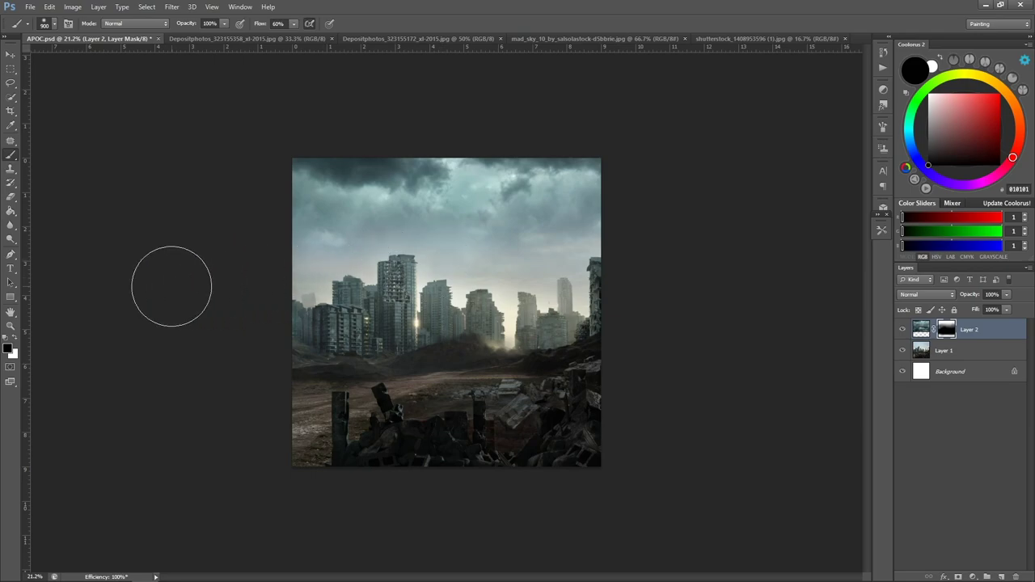
left_click(974, 357)
Add a Curves adjustment lifting input 64 to output 90 as a gentle S-curve.
left_click(972, 575)
left_click(962, 399)
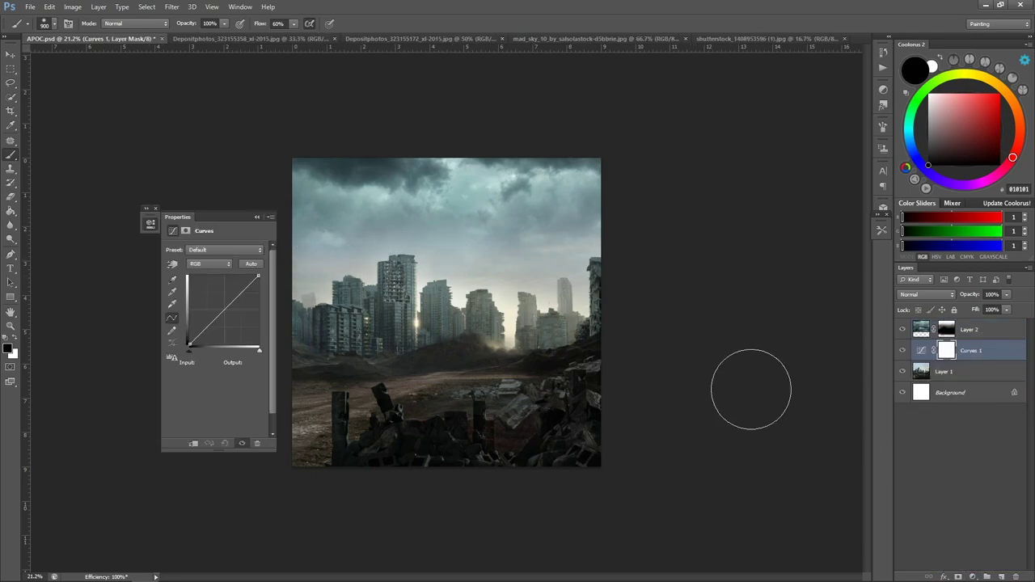
left_click_drag(207, 328, 230, 289)
left_click(228, 292)
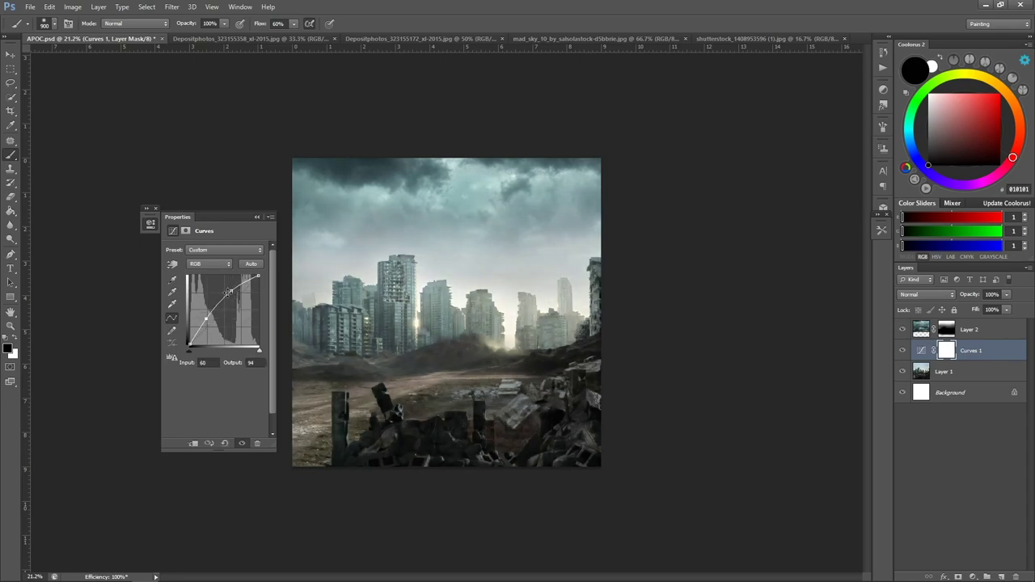
left_click_drag(206, 315, 206, 317)
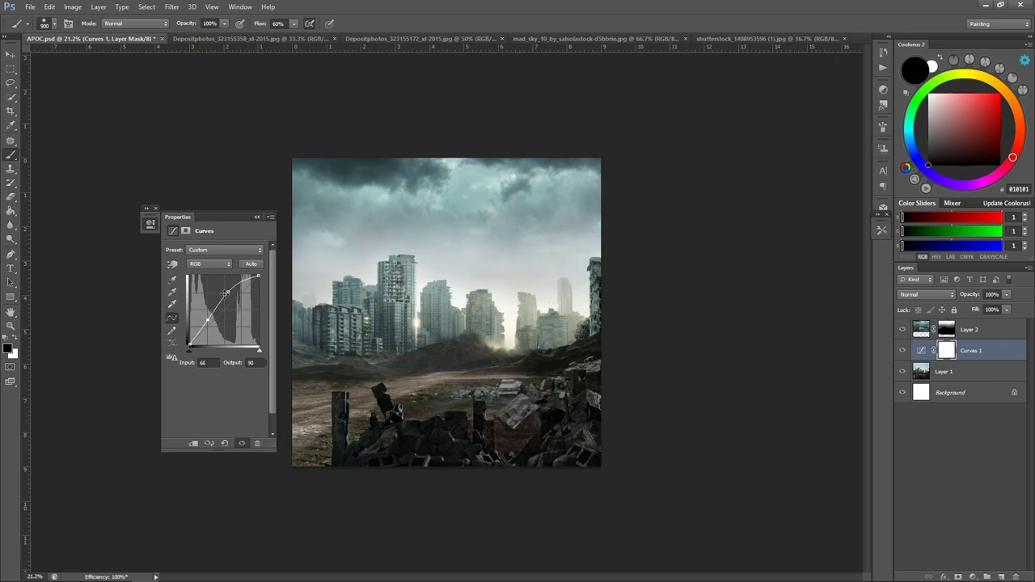
left_click(260, 217)
left_click(978, 329)
Add a Gradient Map adjustment layer blended in Soft Light mode.
left_click(972, 576)
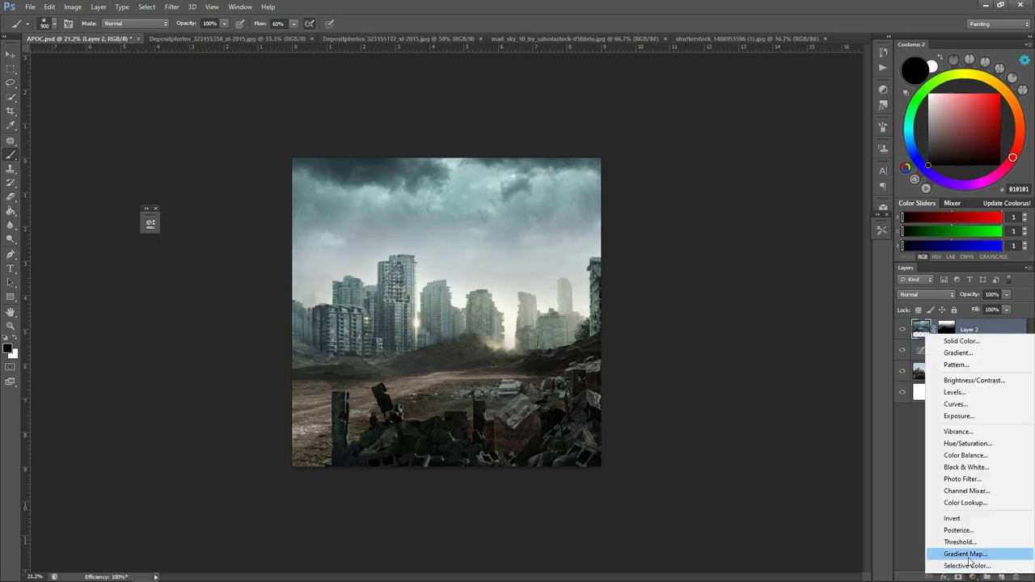
left_click(966, 554)
left_click(927, 294)
left_click(922, 437)
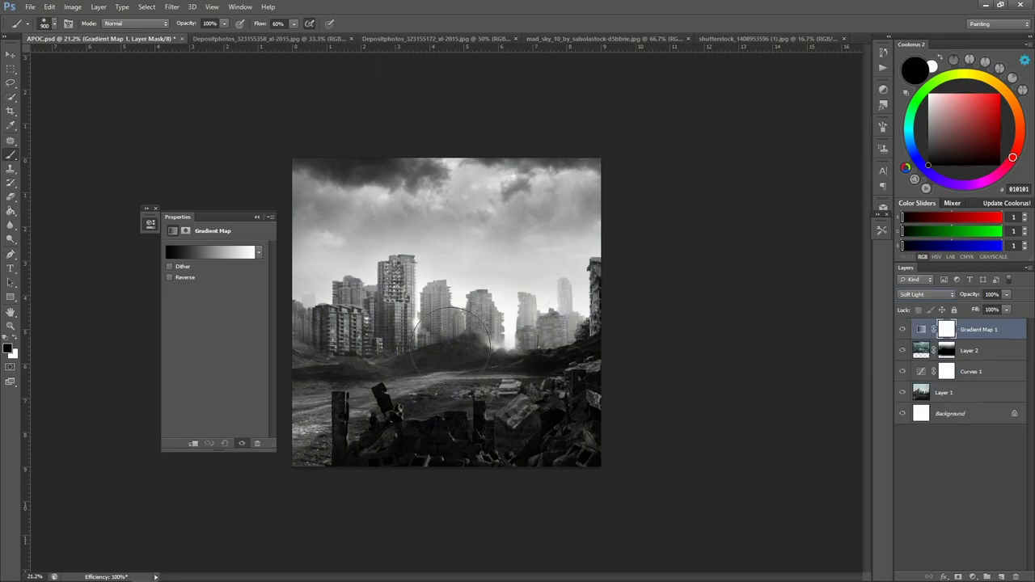
Set the gradient stops to brown #7c4d10 and gold #ebc56d.
left_click(204, 254)
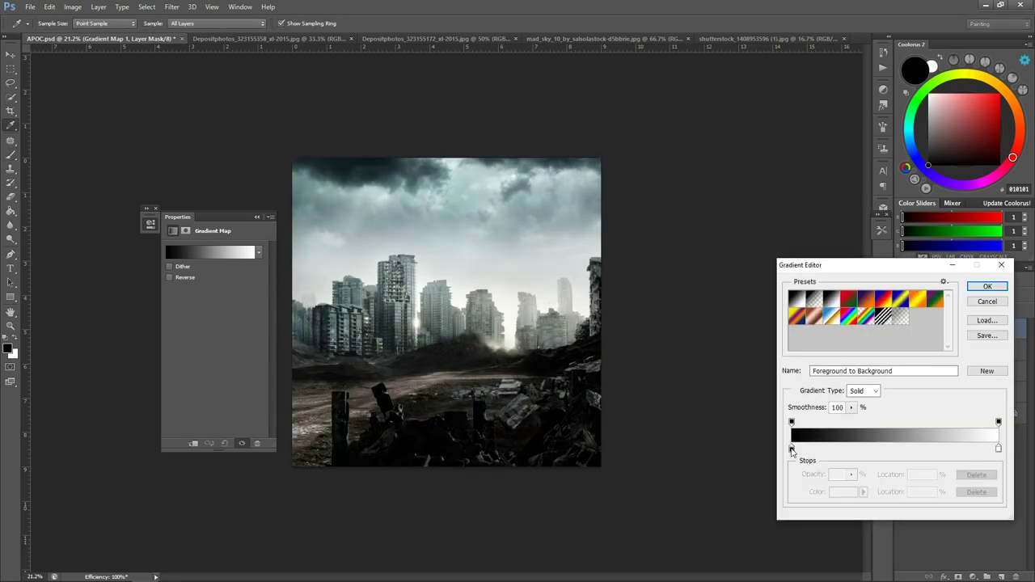
double_click(792, 449)
left_click_drag(745, 386, 740, 382)
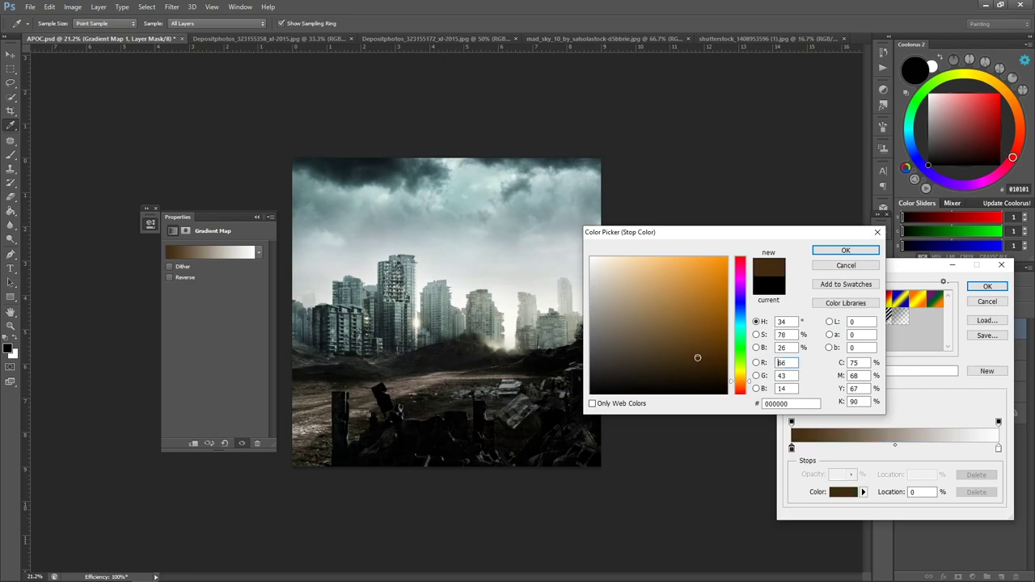
mouse_move(693, 358)
left_mouse_down()
mouse_move(688, 337)
mouse_move(710, 327)
left_mouse_up()
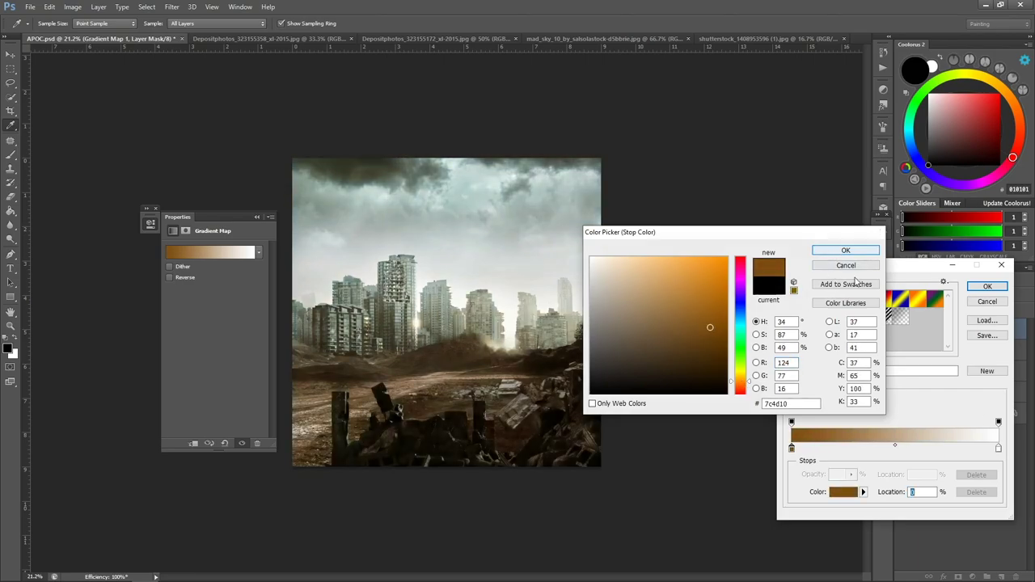
left_click(845, 250)
double_click(997, 448)
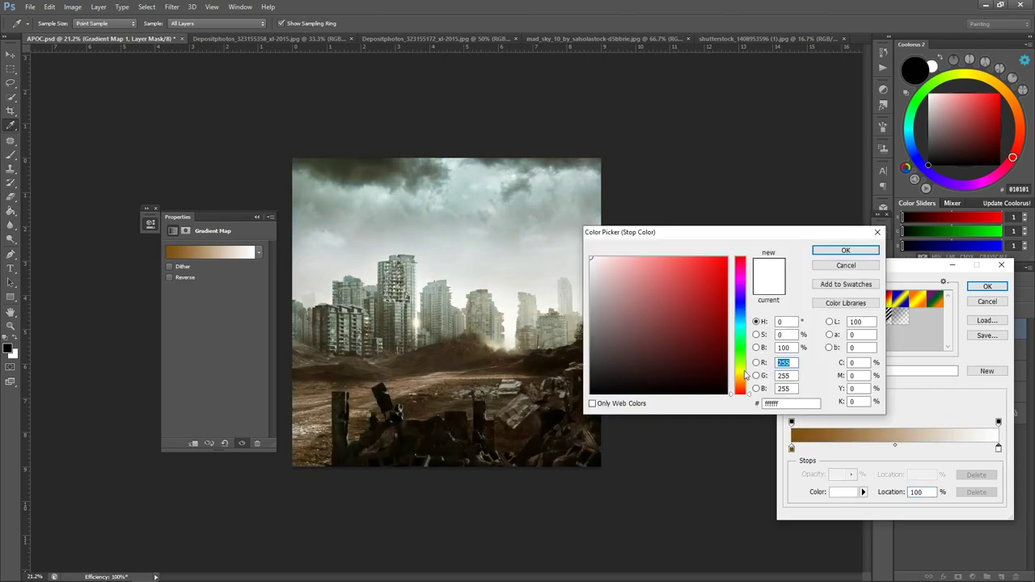
left_click_drag(739, 392, 739, 376)
left_click(715, 300)
mouse_move(714, 300)
left_mouse_down()
mouse_move(677, 303)
mouse_move(665, 267)
left_mouse_up()
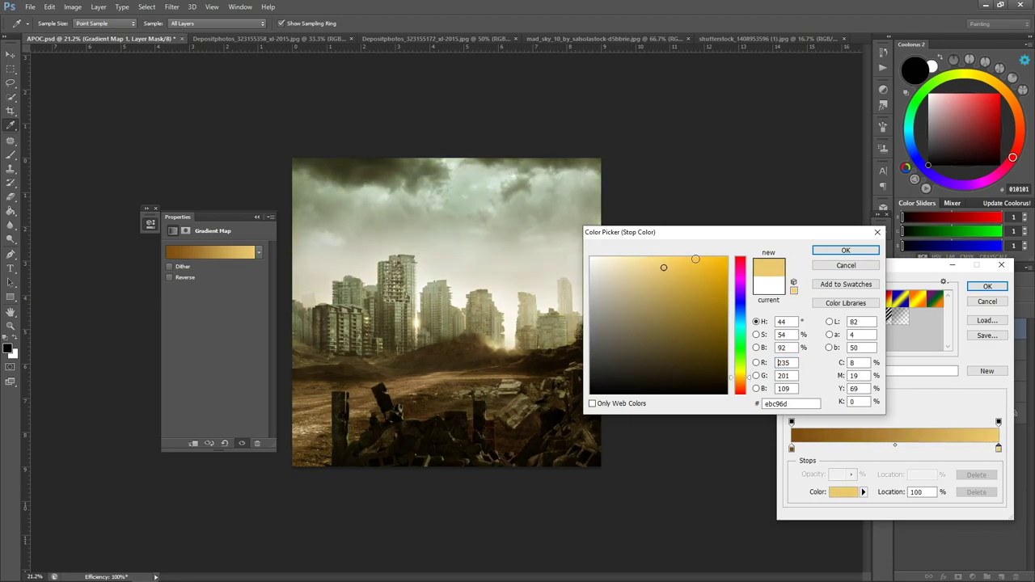
left_click(843, 250)
left_click(987, 286)
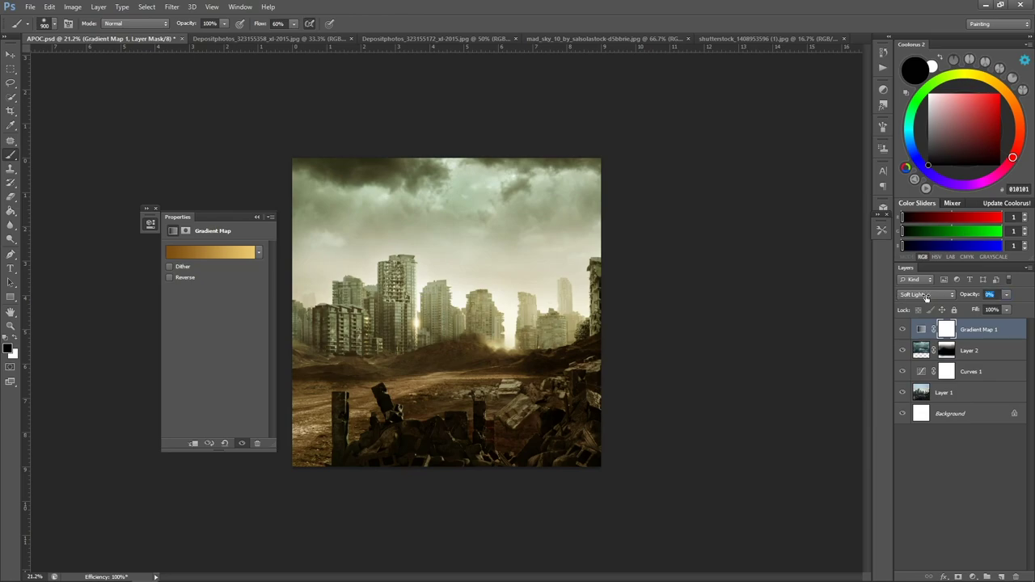
Set the gradient map opacity to 42% and zoom out to see the whole image.
type("0")
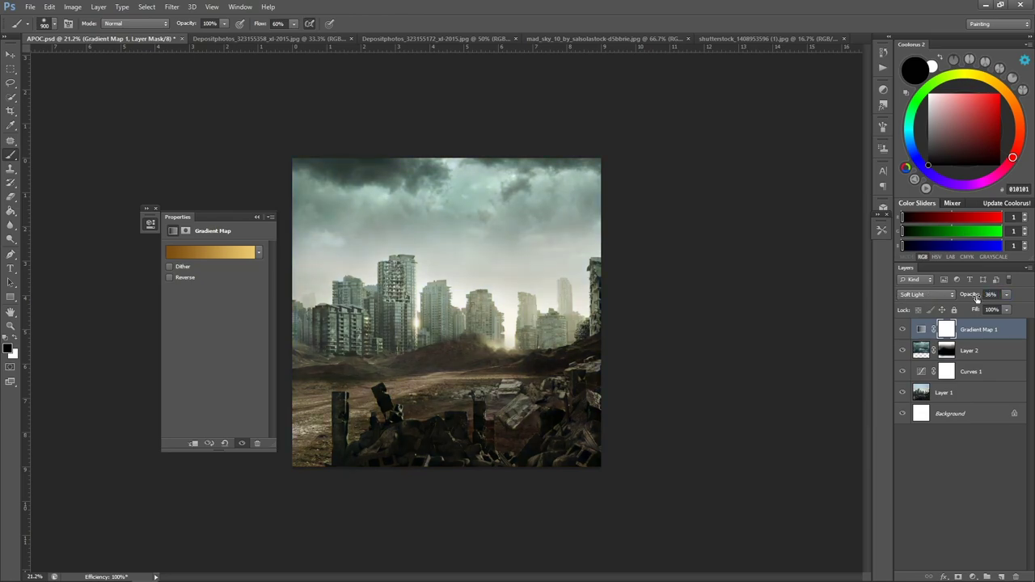
left_click_drag(977, 299, 985, 298)
key("z")
mouse_move(452, 267)
left_mouse_down()
mouse_move(411, 261)
mouse_move(656, 213)
left_mouse_up()
left_click_drag(239, 216, 162, 187)
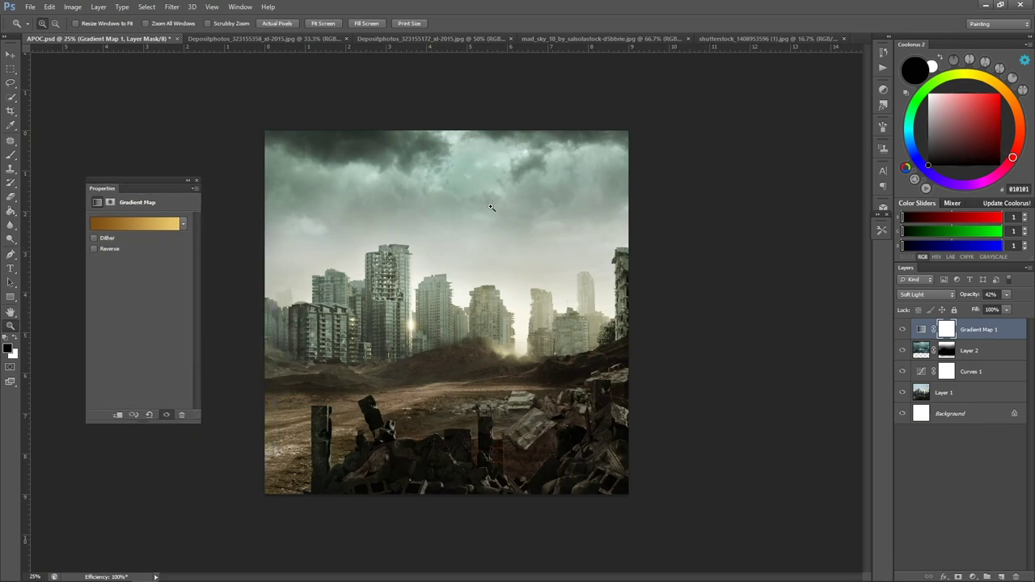
Close the mad_sky photo and drag the junkyard photo into APOC.psd.
left_click(554, 38)
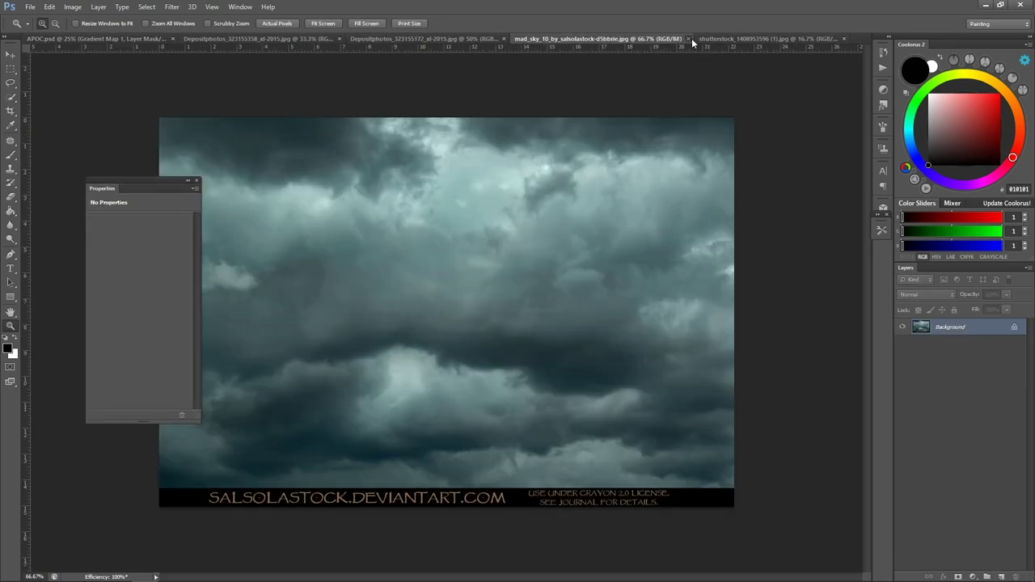
left_click(689, 38)
left_click(620, 39)
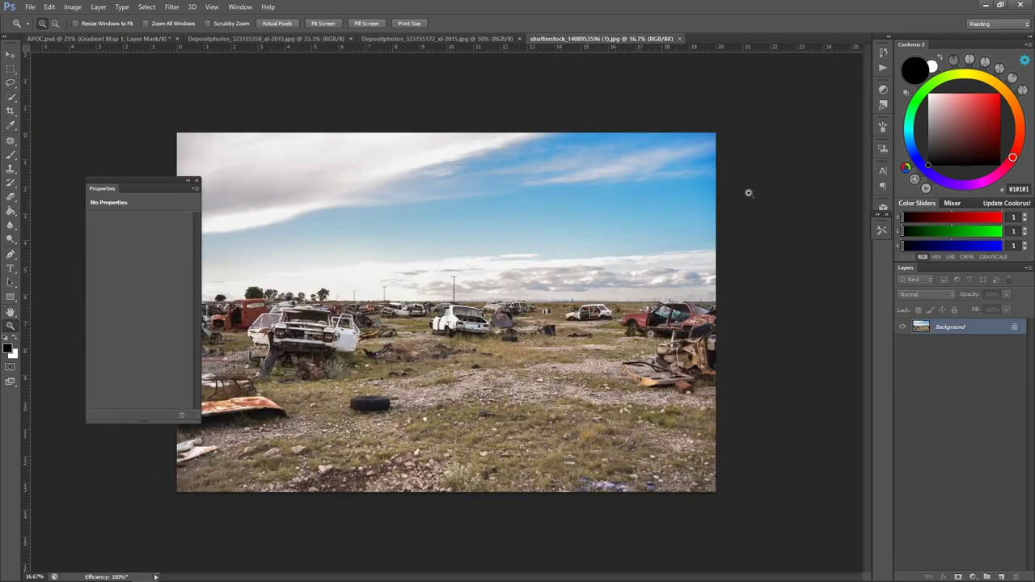
key("v")
left_click_drag(748, 192, 555, 332)
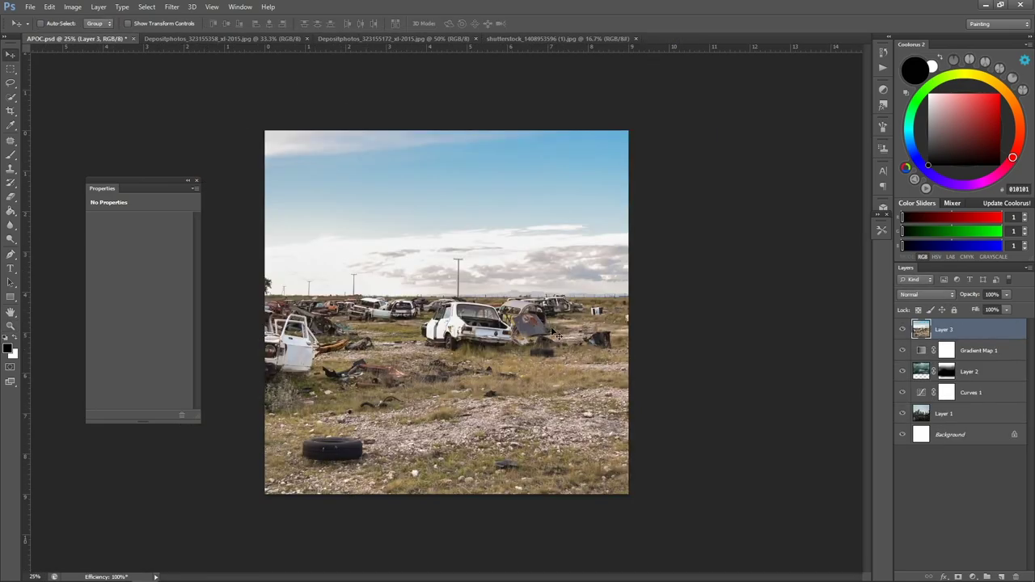
Scale the junkyard layer to about 78%, flip it horizontally, and shift it left.
key("ctrl+t")
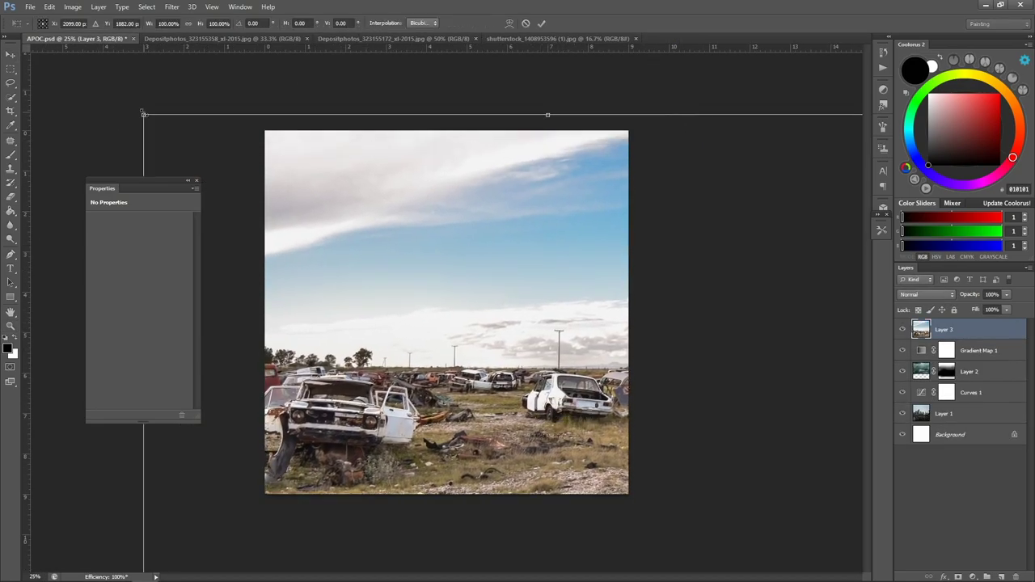
left_click_drag(144, 114, 282, 208)
left_click_drag(532, 317, 443, 289)
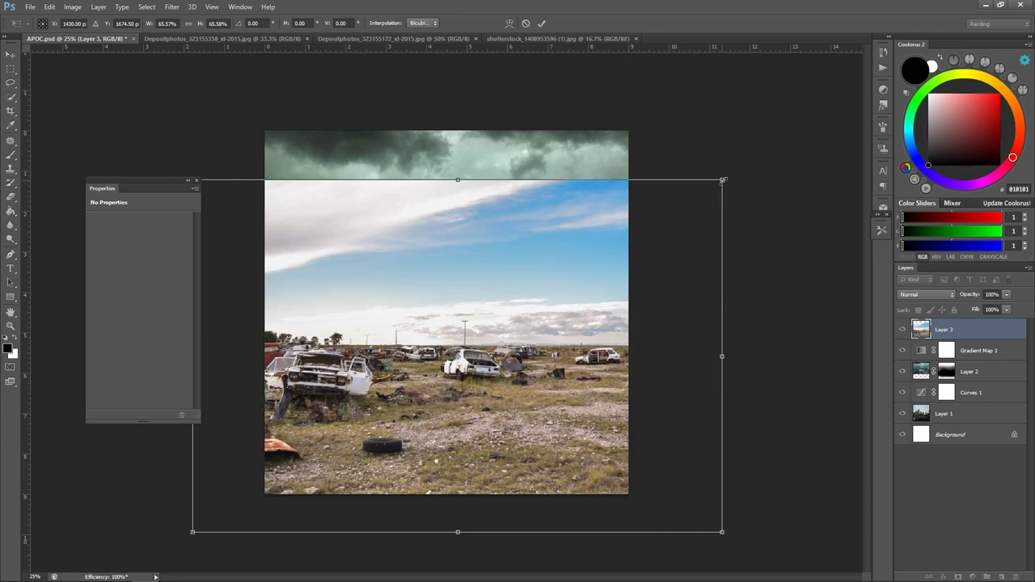
left_click_drag(723, 180, 760, 184)
right_click(578, 342)
left_click(614, 496)
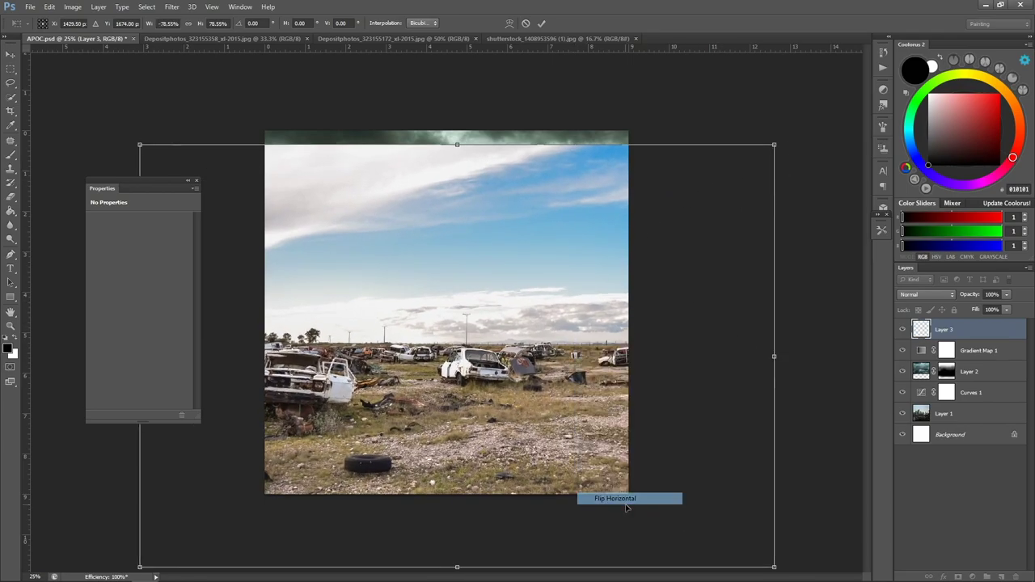
left_click(548, 24)
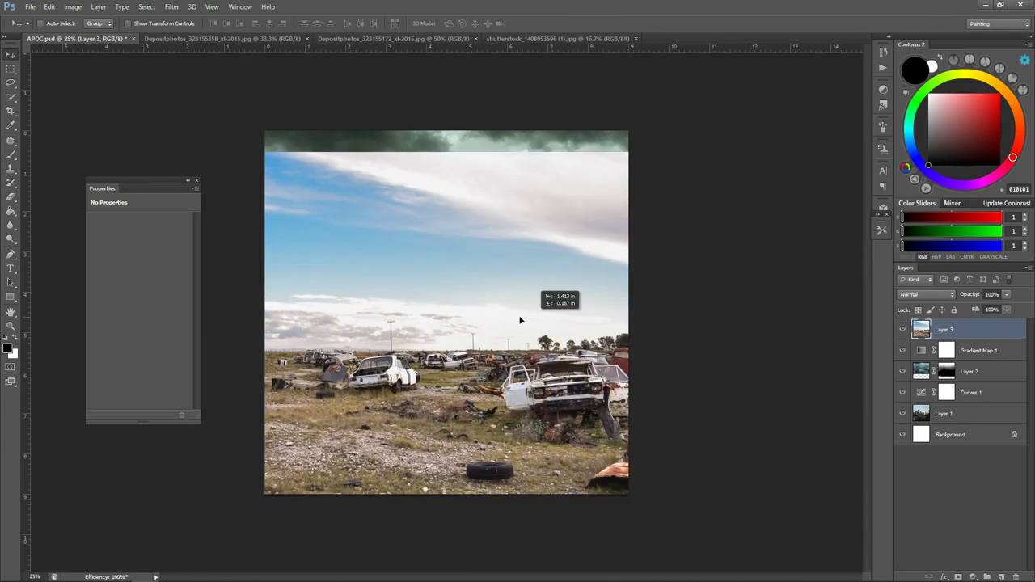
left_click_drag(595, 313, 476, 312)
Move the junkyard layer beneath the city layer and give it an inverted, hiding mask.
right_click(958, 333)
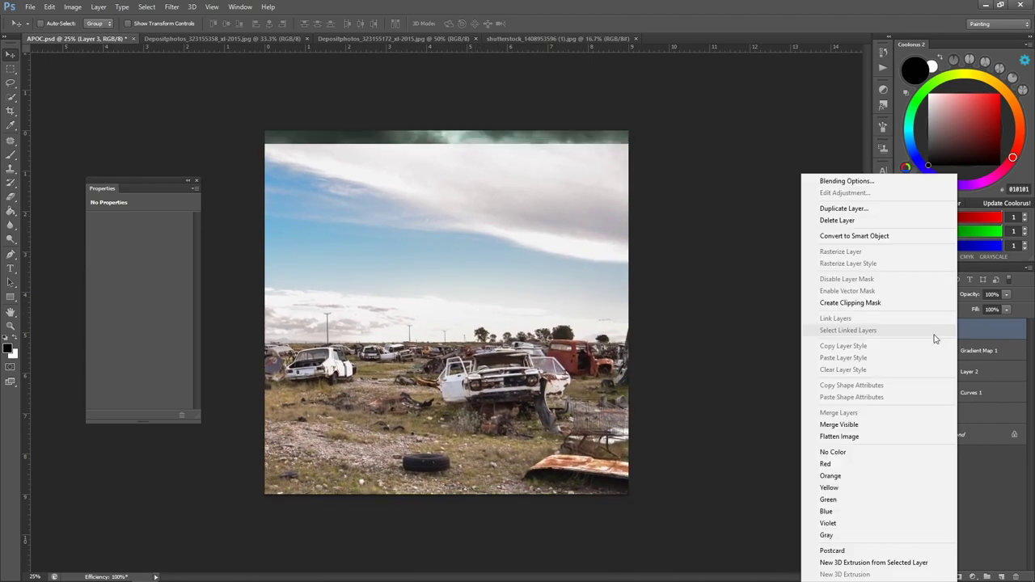
key("Escape")
left_click_drag(978, 334, 965, 372)
left_click(957, 576)
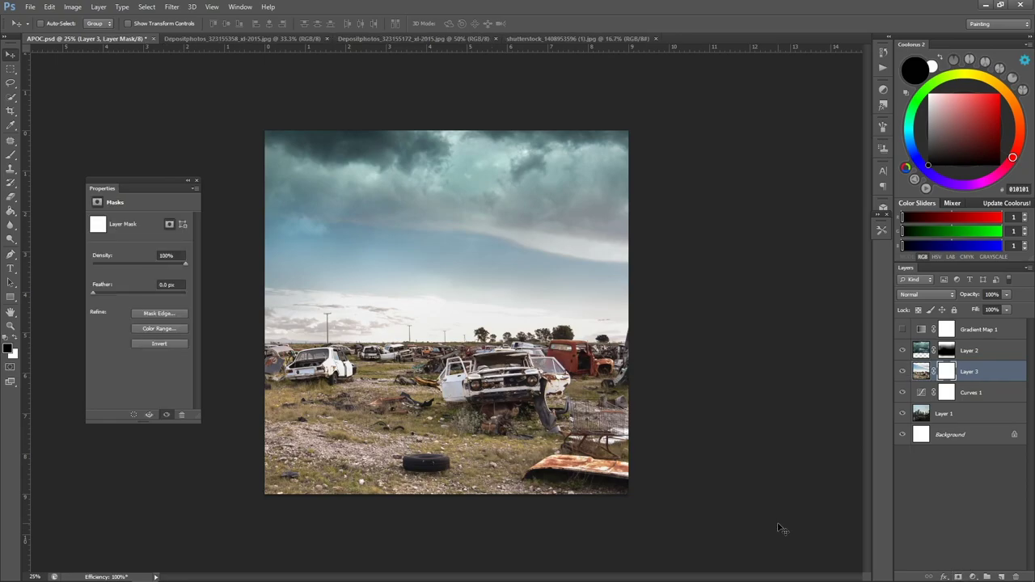
key("ctrl+i")
key("b")
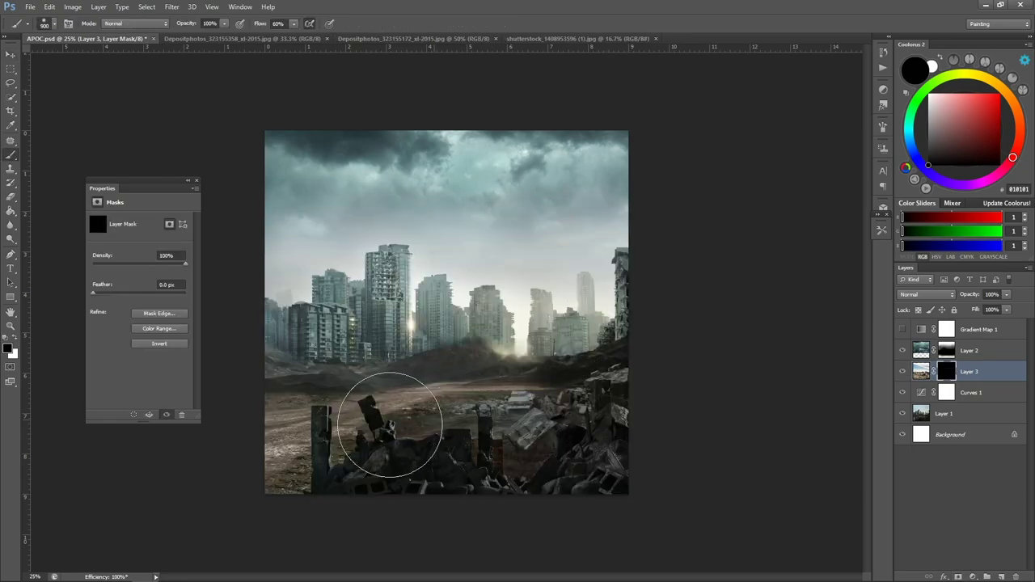
Paint white to reveal foreground wrecked cars, then black over the horizon ridge.
key("x")
left_click_drag(681, 397, 380, 432)
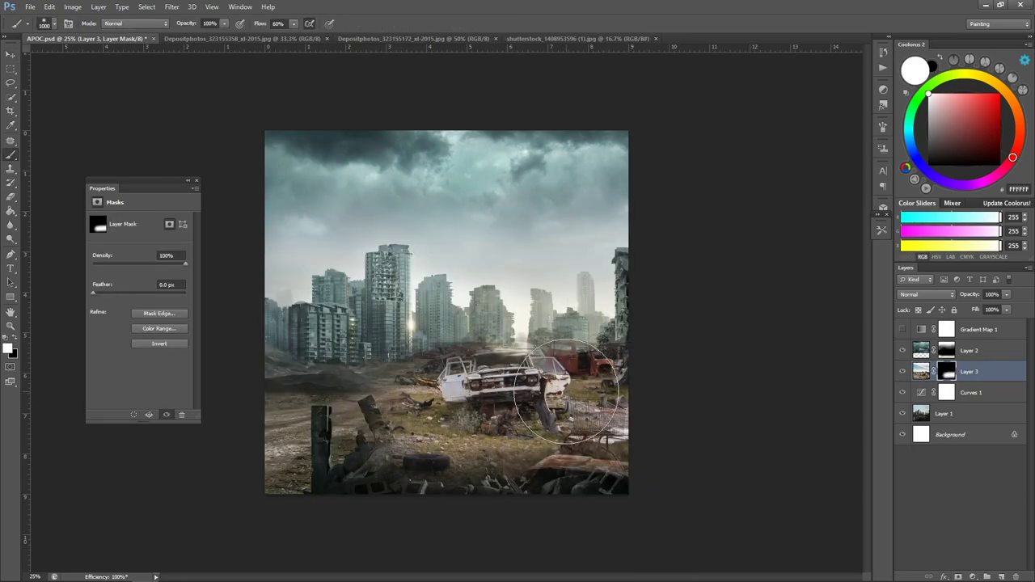
mouse_move(629, 402)
left_mouse_down()
mouse_move(637, 425)
mouse_move(347, 439)
mouse_move(473, 474)
mouse_move(339, 420)
mouse_move(366, 424)
mouse_move(290, 427)
left_mouse_up()
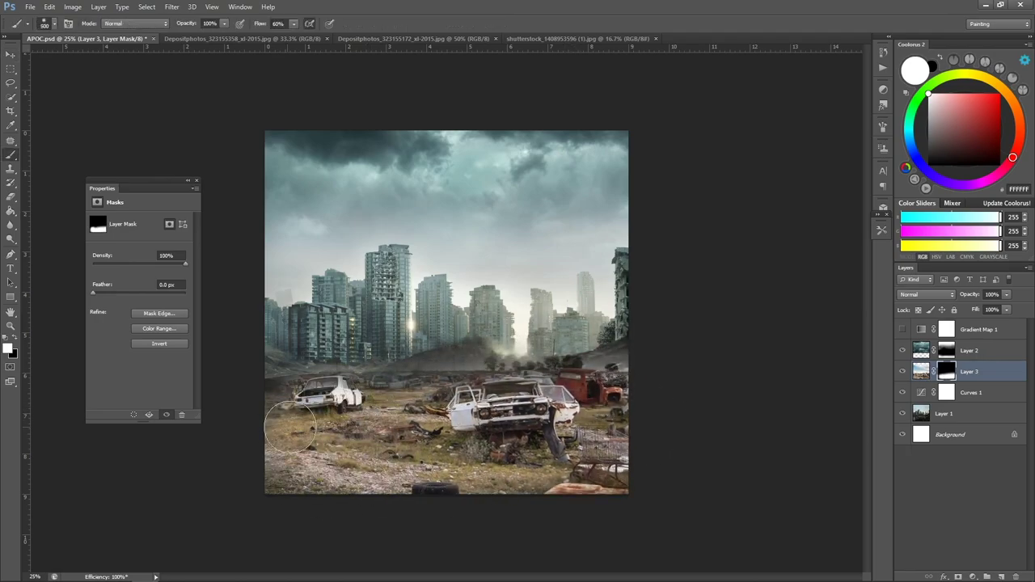
mouse_move(328, 390)
left_mouse_down()
mouse_move(299, 380)
mouse_move(246, 414)
left_mouse_up()
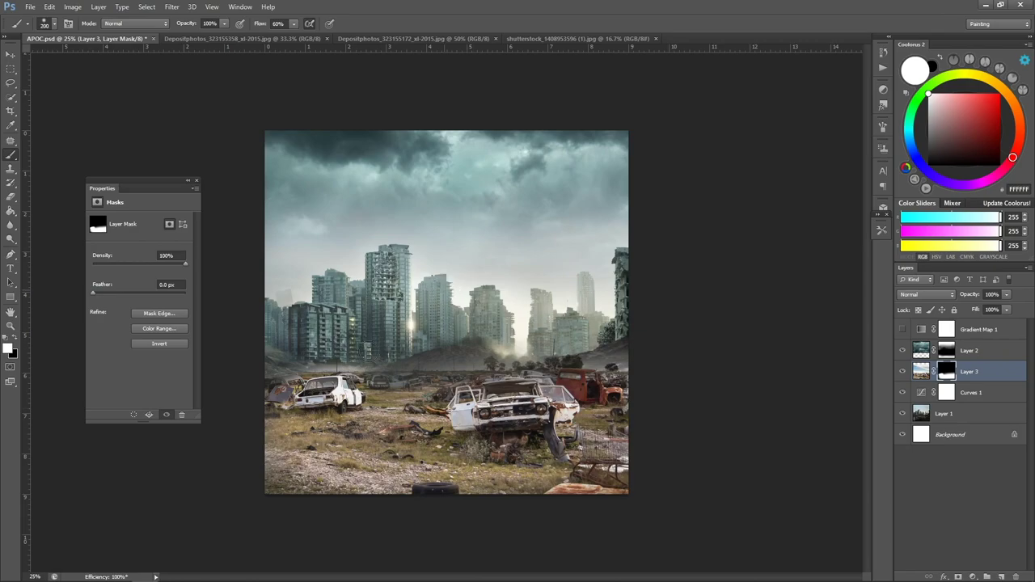
left_click_drag(391, 376, 418, 386)
key("x")
left_click_drag(346, 363, 589, 343)
Refine the junkyard mask with 800 and 400 px brushes around the trucks and cars.
key("bracketleft")
key("bracketleft")
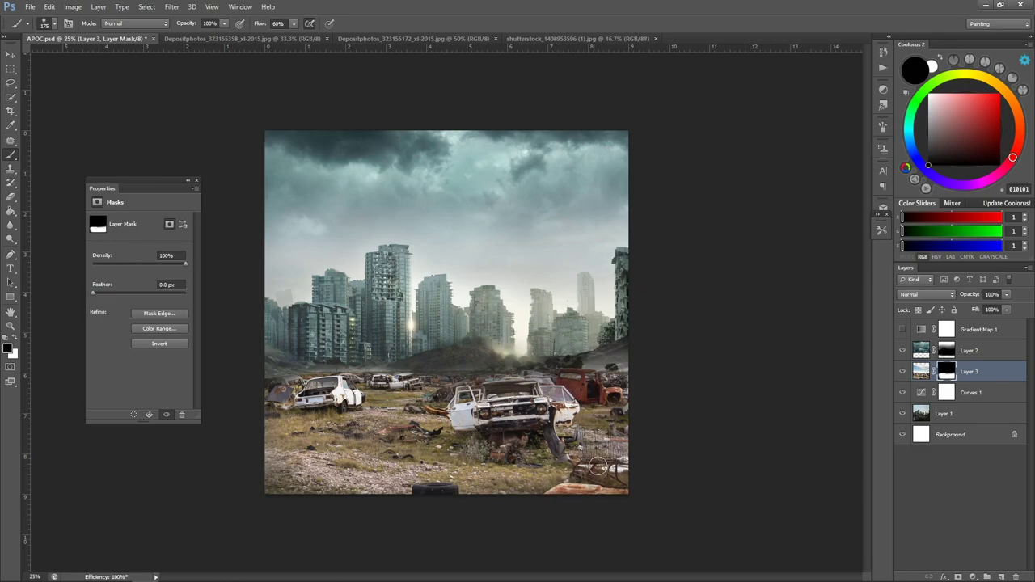
key("bracketright")
key("bracketright")
key("bracketright")
left_click_drag(416, 493, 358, 496)
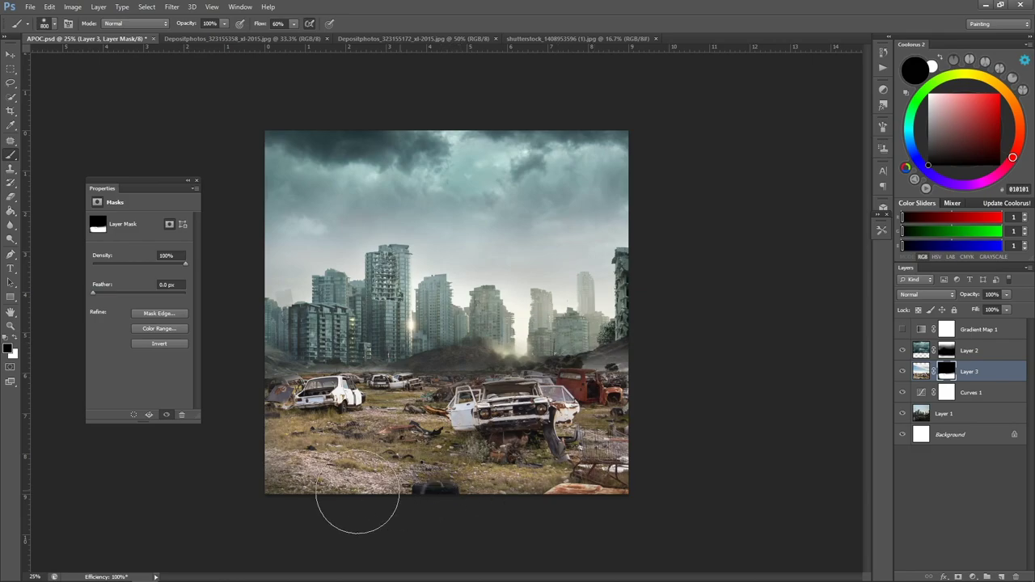
key("x")
key("x")
left_click_drag(448, 499, 324, 485)
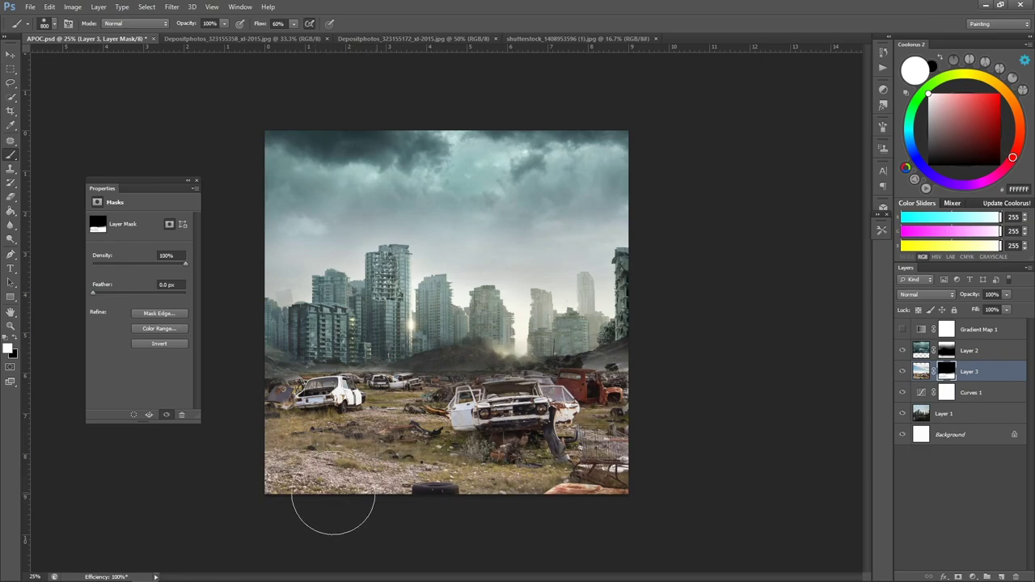
key("bracketleft")
key("bracketleft")
key("bracketleft")
key("bracketright")
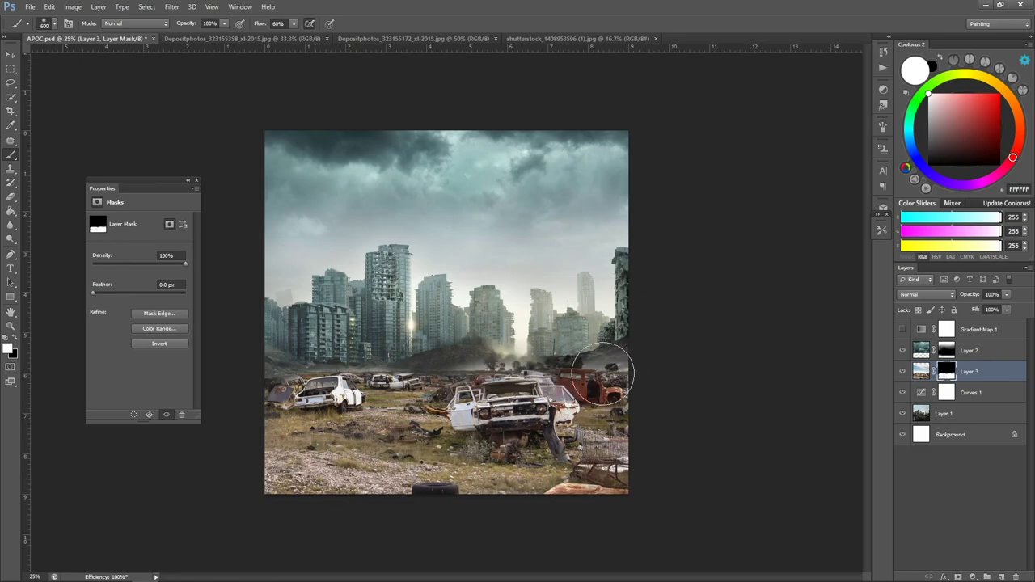
left_click_drag(620, 380, 559, 382)
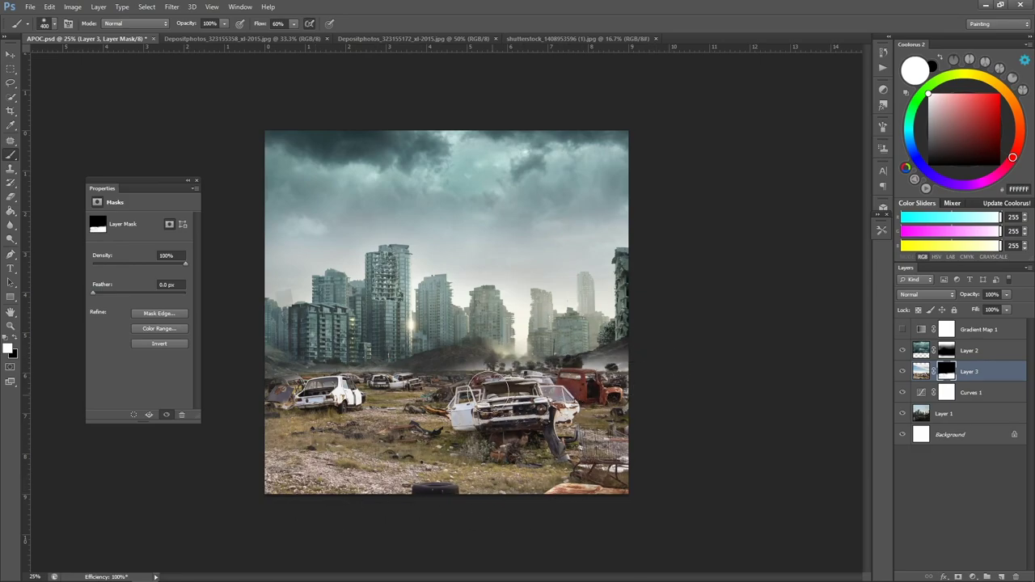
left_click_drag(431, 388, 380, 387)
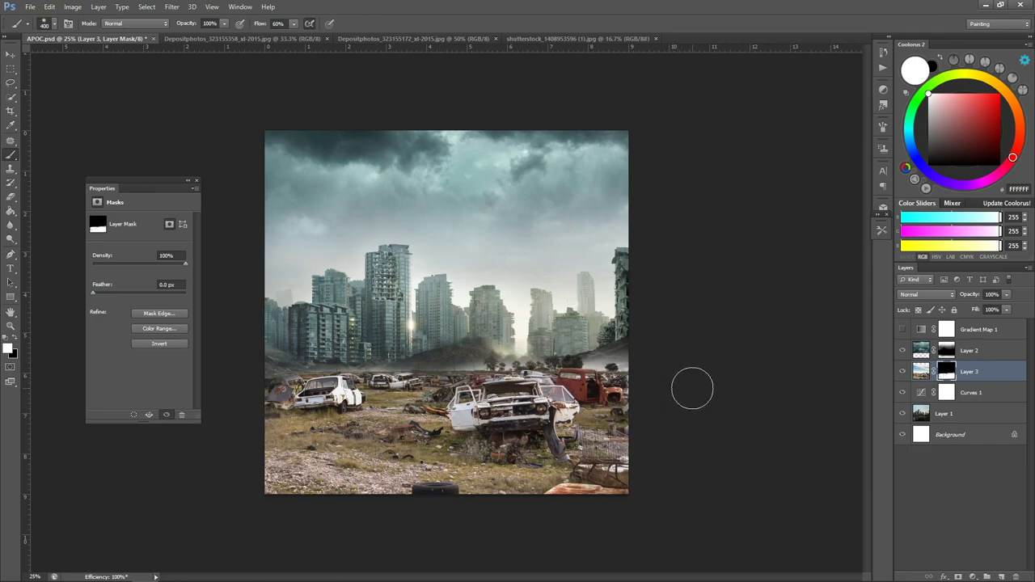
key("z")
left_click(582, 356)
left_click(582, 356)
Duplicate the junkyard layer and start a Pen path along the horizon by the red truck.
right_click(1001, 374)
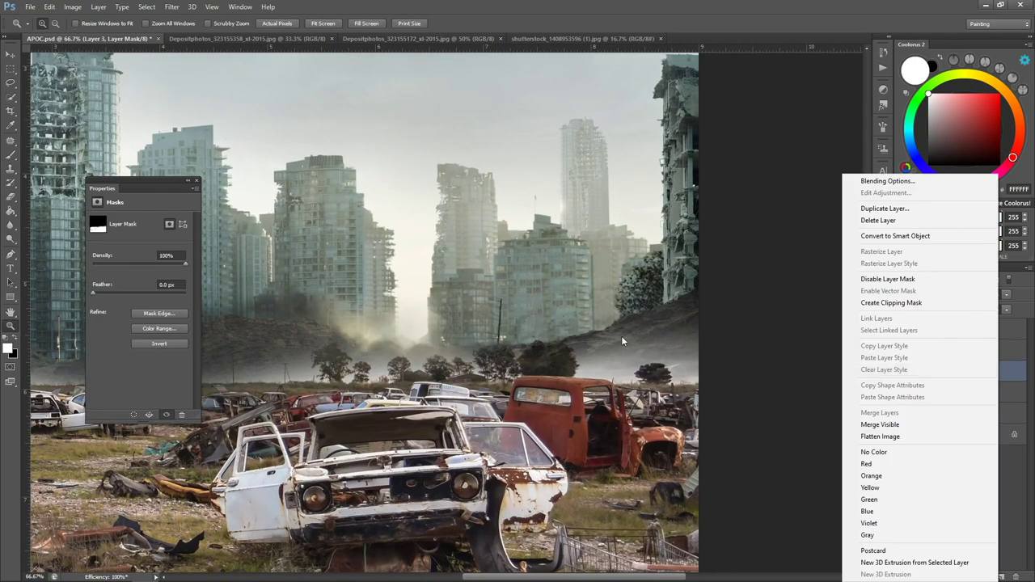
key("Escape")
key("ctrl+j")
key("p")
scroll(743, 380, "up", 2, "alt")
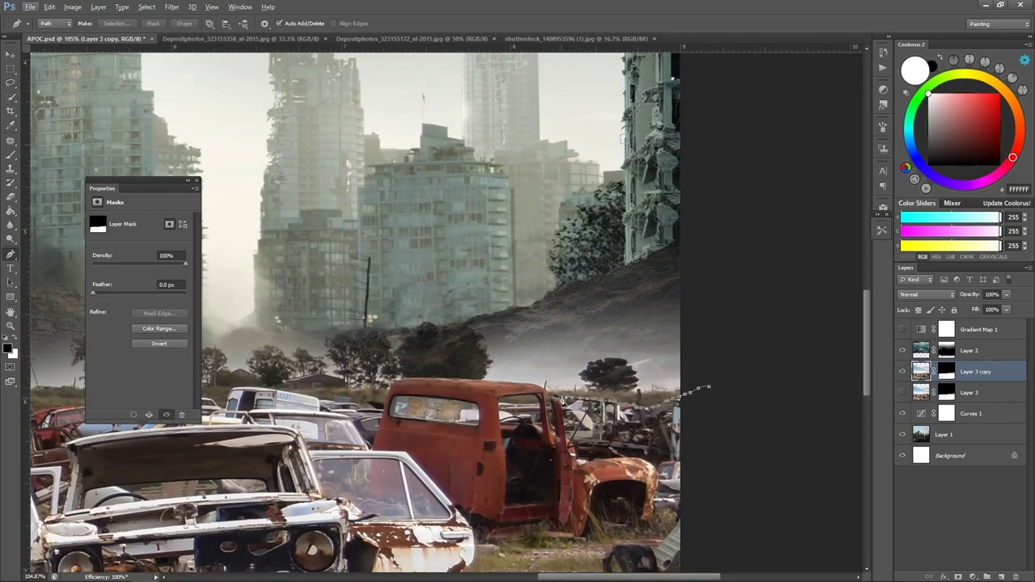
left_click(529, 387)
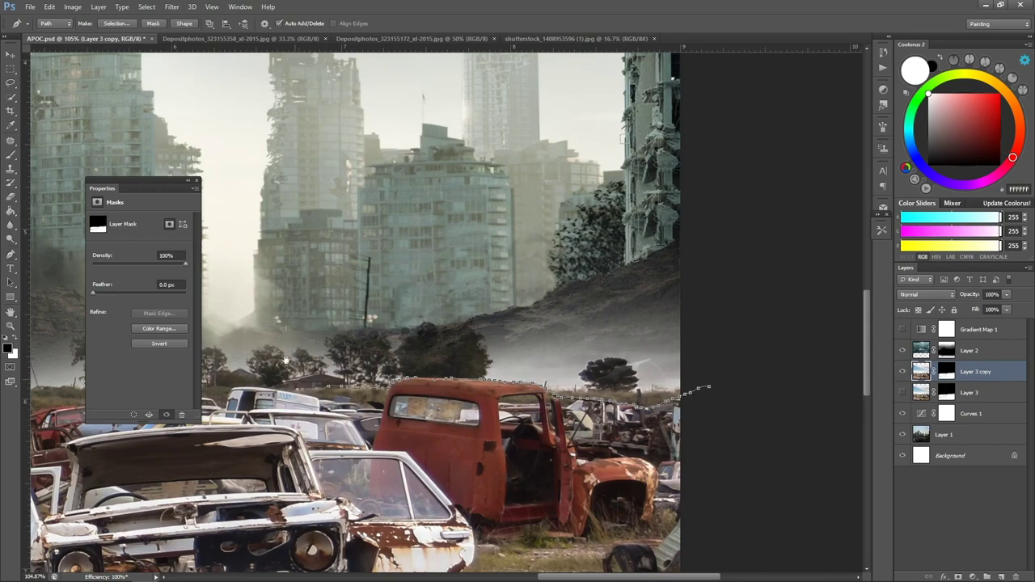
scroll(284, 360, "down", 1)
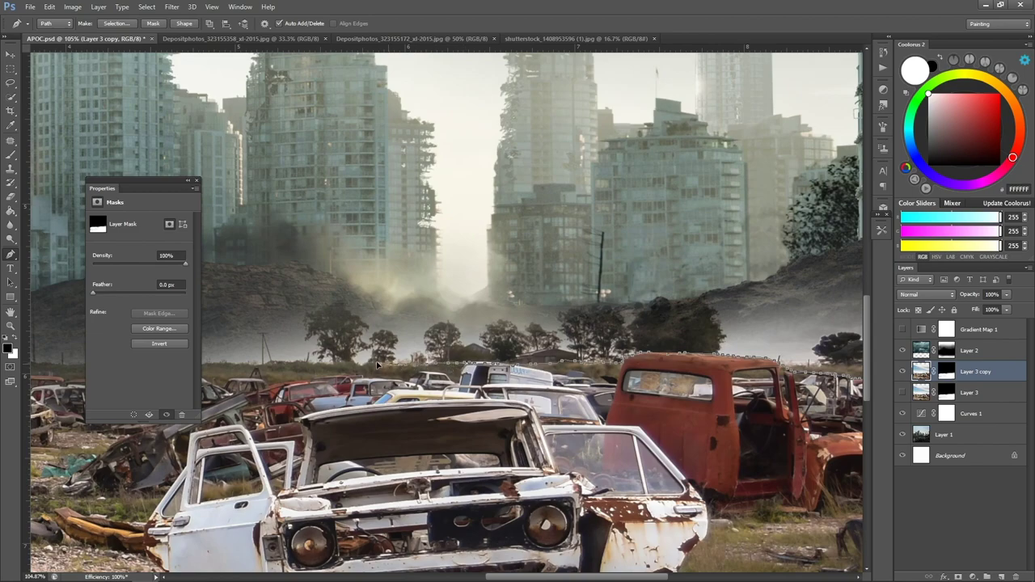
left_click_drag(308, 369, 590, 368)
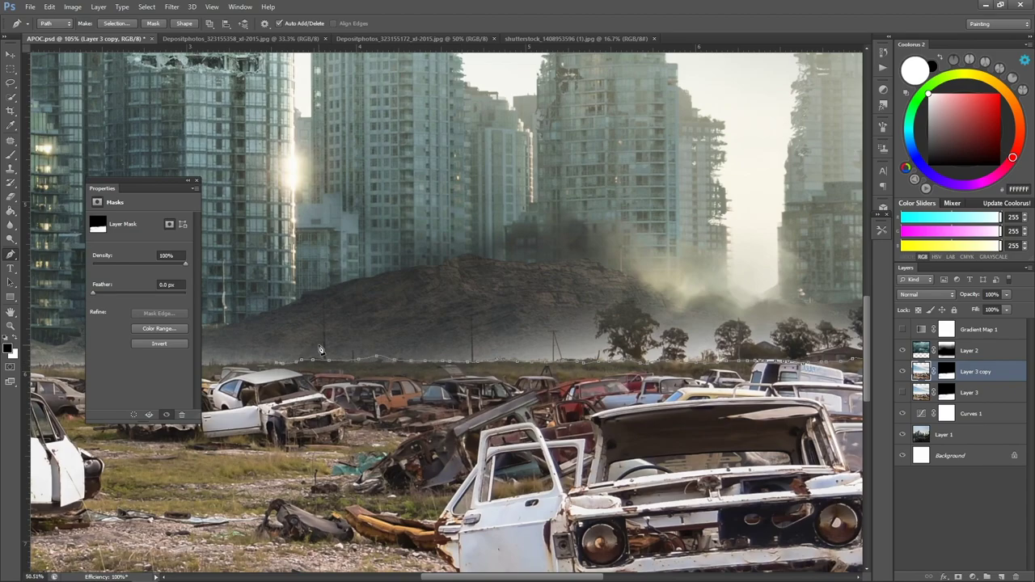
Copy the outlined horizon area onto a new layer, Layer 3 copy 2.
key("ctrl+0")
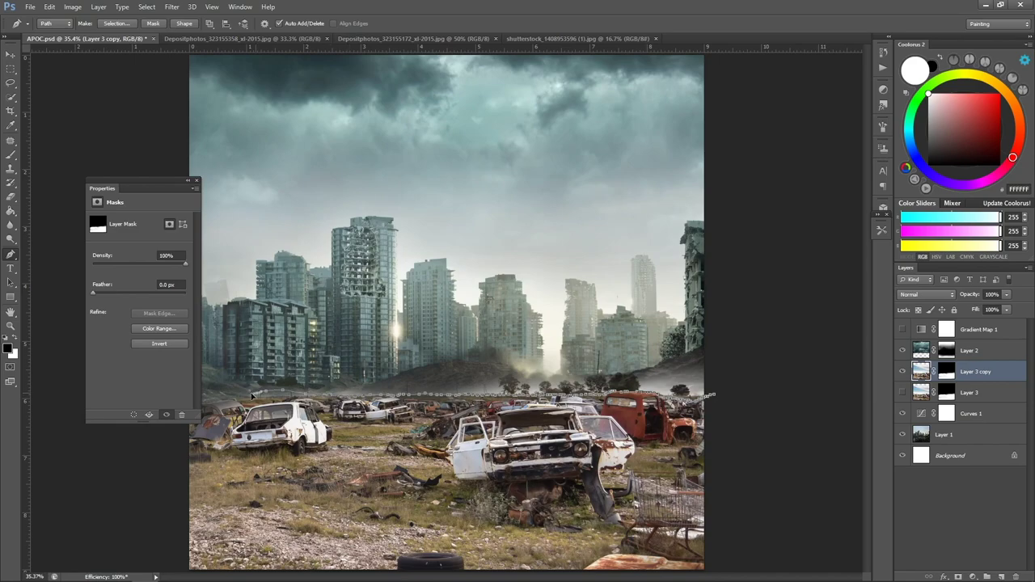
key("ctrl+minus")
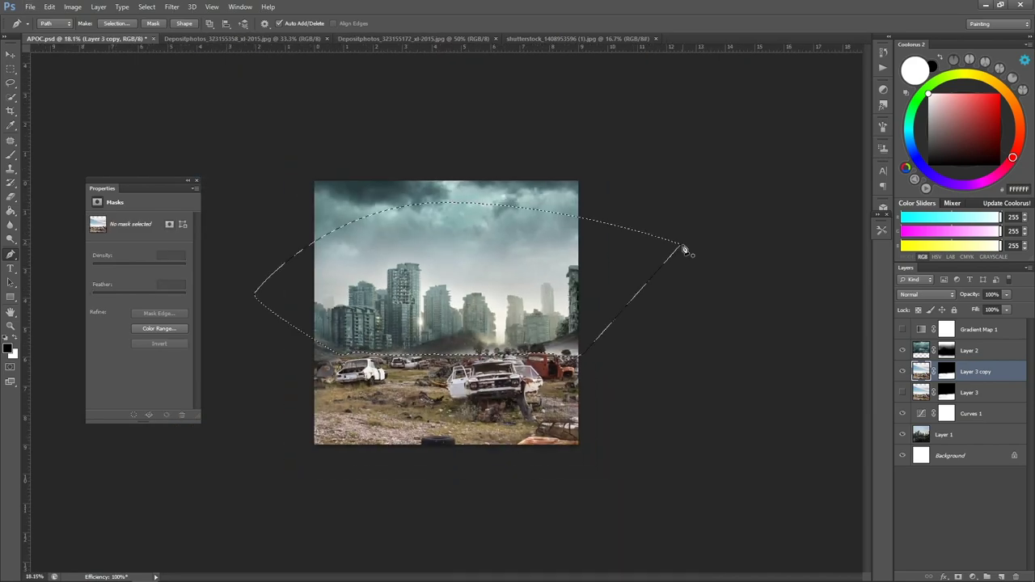
key("z")
key("ctrl+plus")
key("ctrl+plus")
key("ctrl+j")
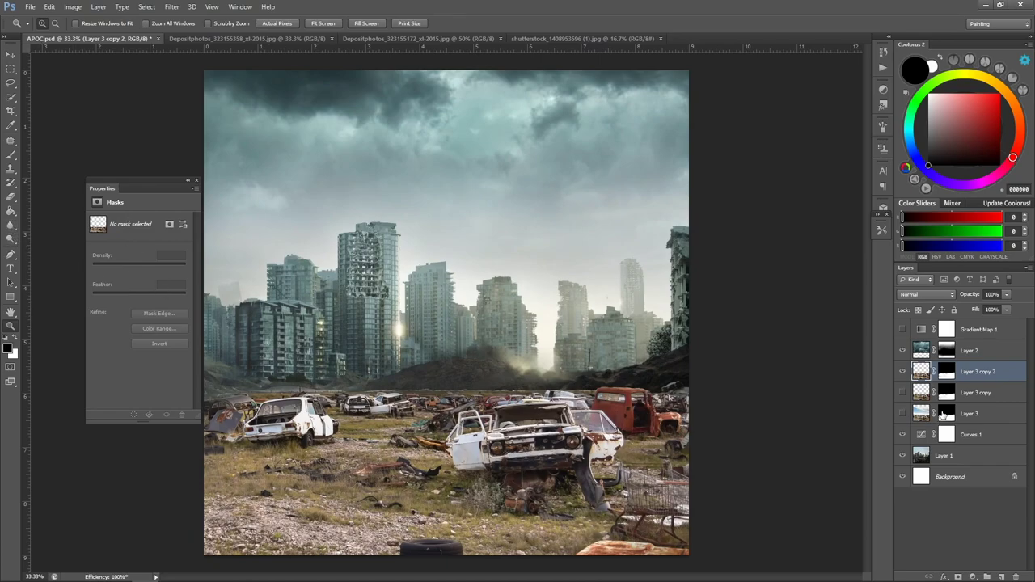
Paint black on the new layer's mask to blend ground and cars into the horizon.
key("b")
key("ctrl+backslash")
key("x")
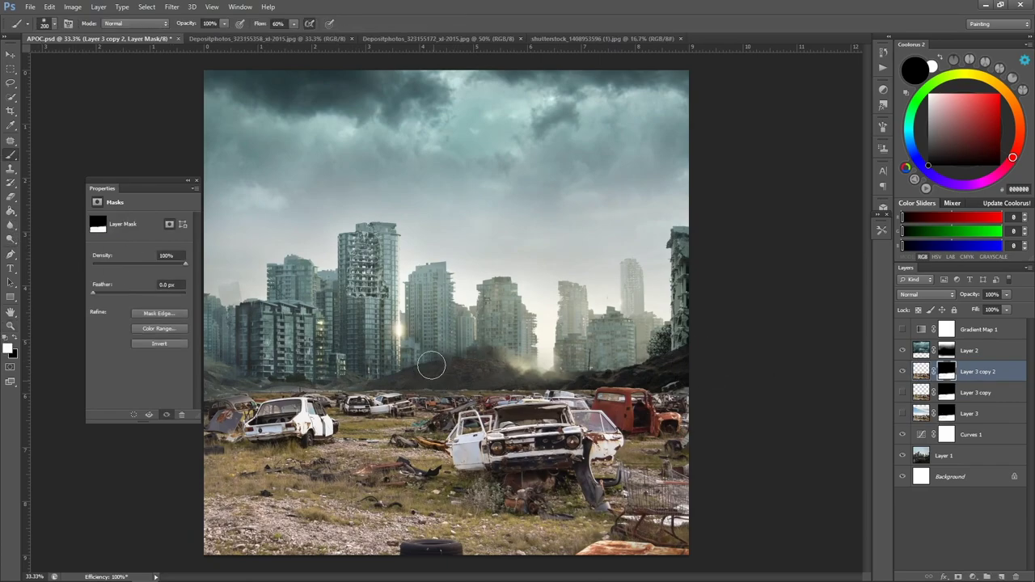
key("x")
left_click_drag(350, 383, 251, 400)
key("bracketleft")
key("bracketleft")
key("bracketleft")
key("bracketleft")
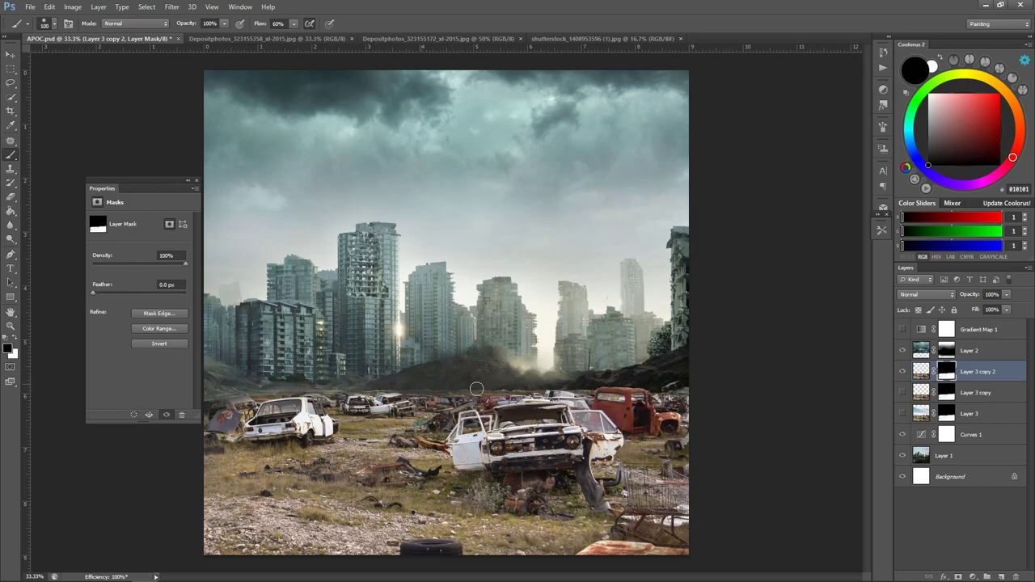
key("bracketleft")
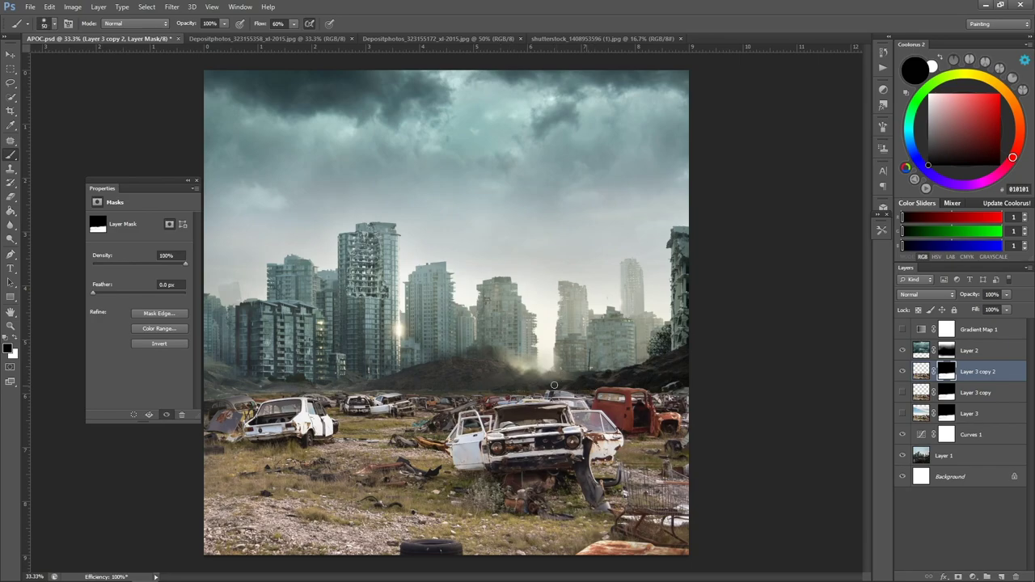
scroll(655, 374, "down", 1)
Add a Brightness/Contrast adjustment clipped to the junkyard layer at Brightness -131.
left_click(970, 576)
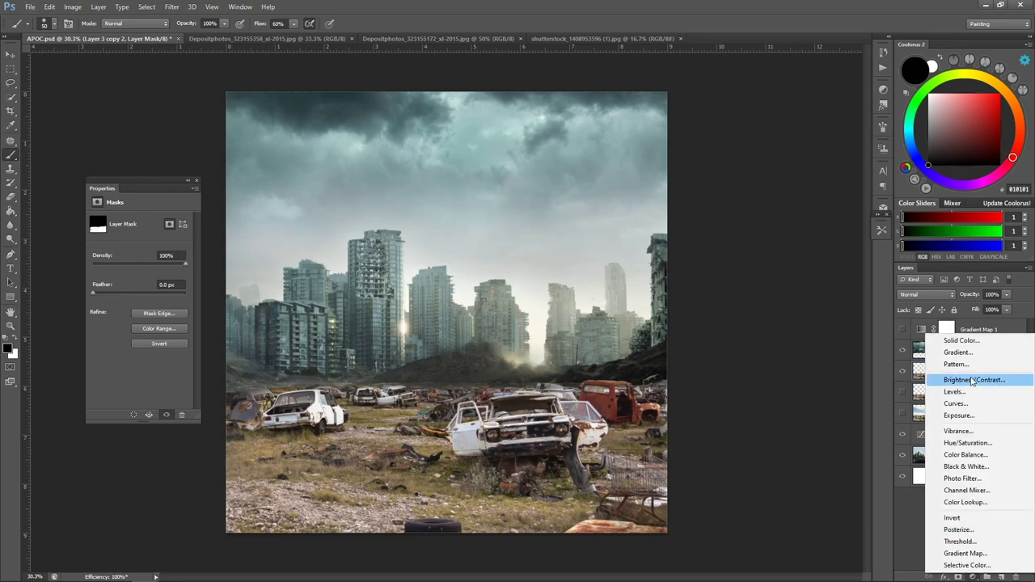
left_click(977, 379)
right_click(1002, 374)
left_click(912, 301)
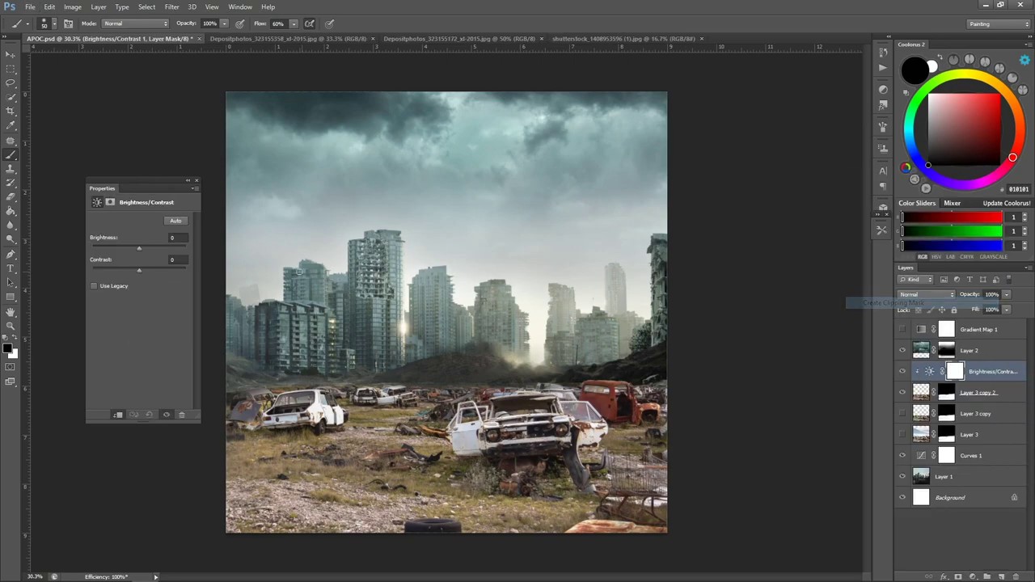
left_click_drag(134, 247, 99, 249)
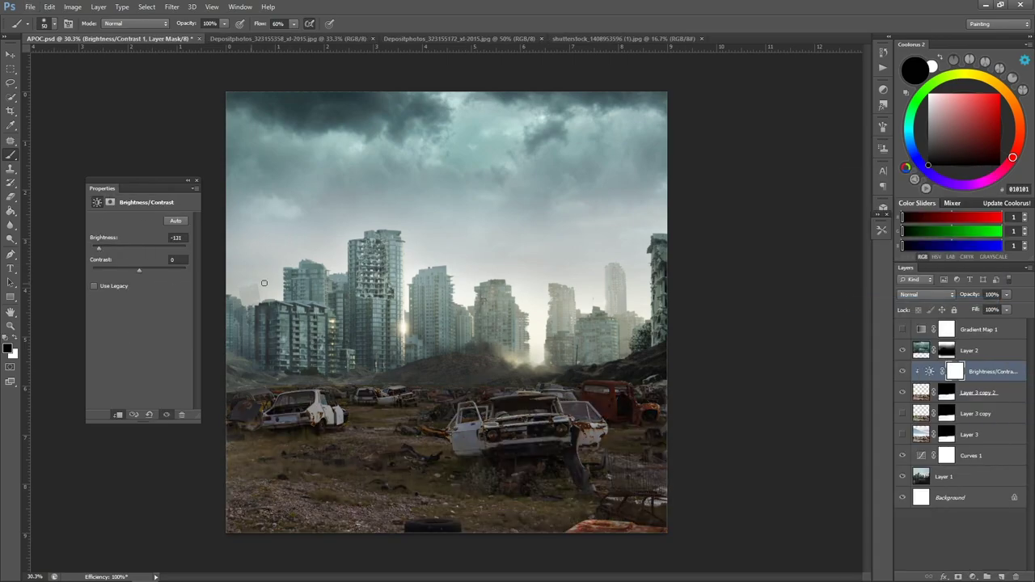
Paint the adjustment mask so a lit path around the central cars stays brighter, saving midway.
key("bracketright")
key("bracketright")
key("bracketright")
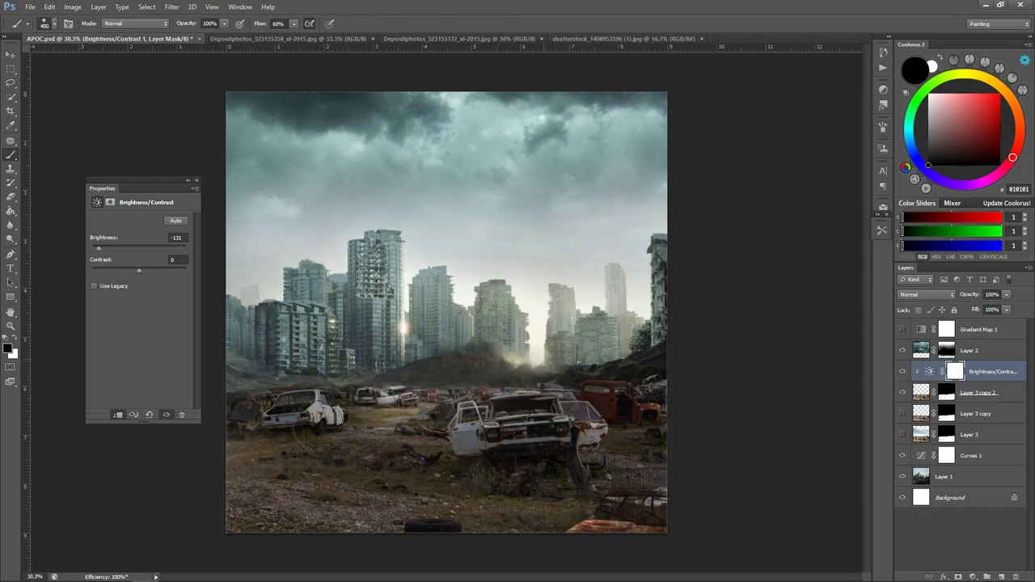
left_click_drag(356, 432, 534, 388)
key("ctrl+s")
key("bracketleft")
key("bracketleft")
key("bracketleft")
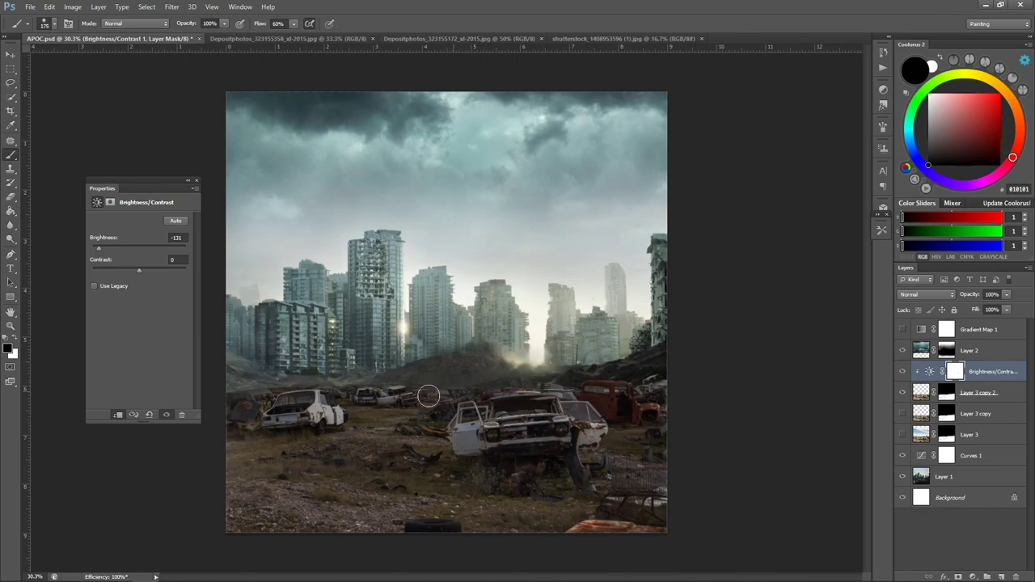
mouse_move(437, 401)
left_mouse_down()
mouse_move(383, 406)
mouse_move(275, 386)
left_mouse_up()
key("bracketleft")
key("bracketleft")
key("bracketleft")
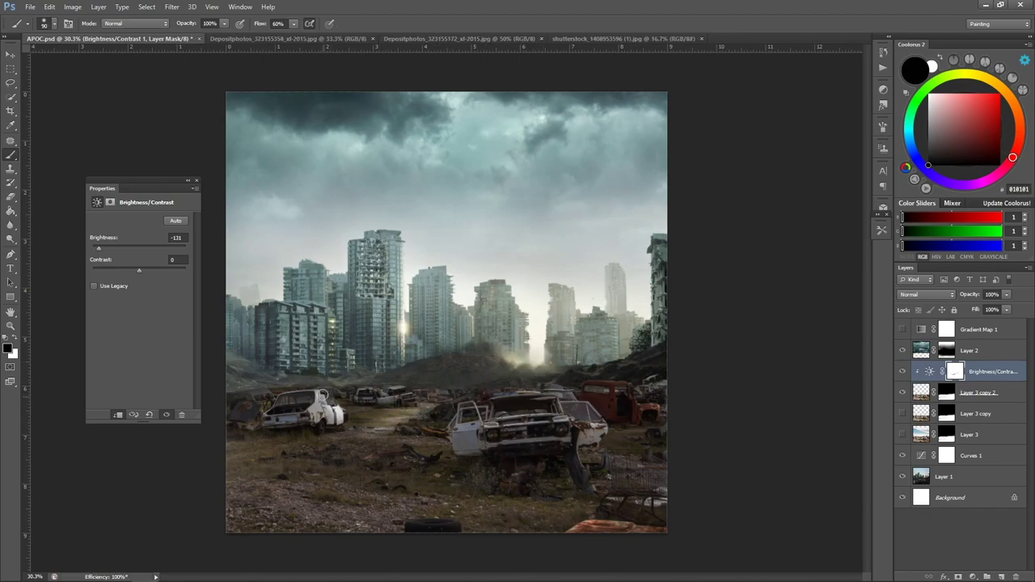
key("bracketleft")
key("bracketleft")
left_click_drag(401, 382, 404, 390)
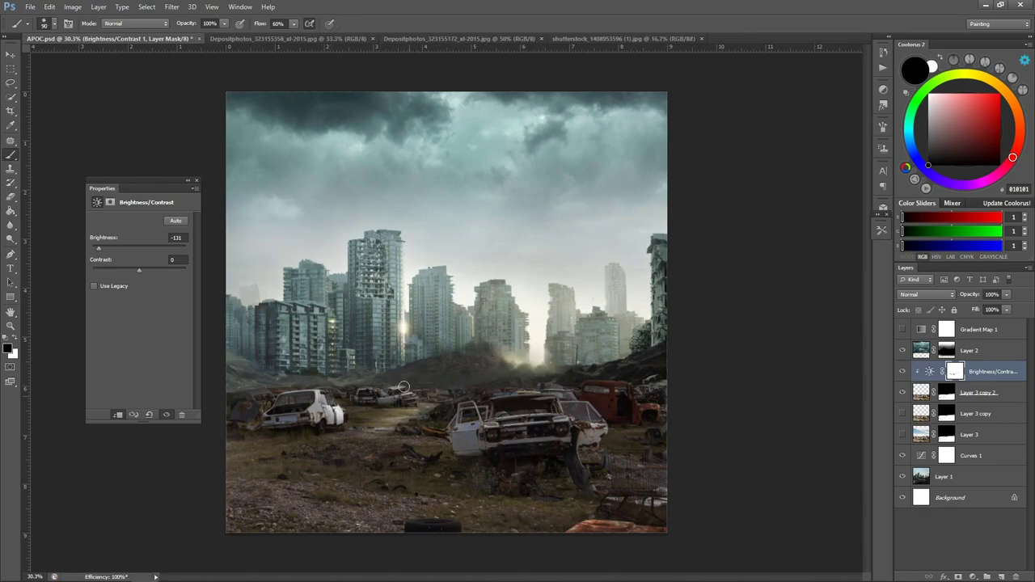
left_click_drag(346, 417, 331, 461)
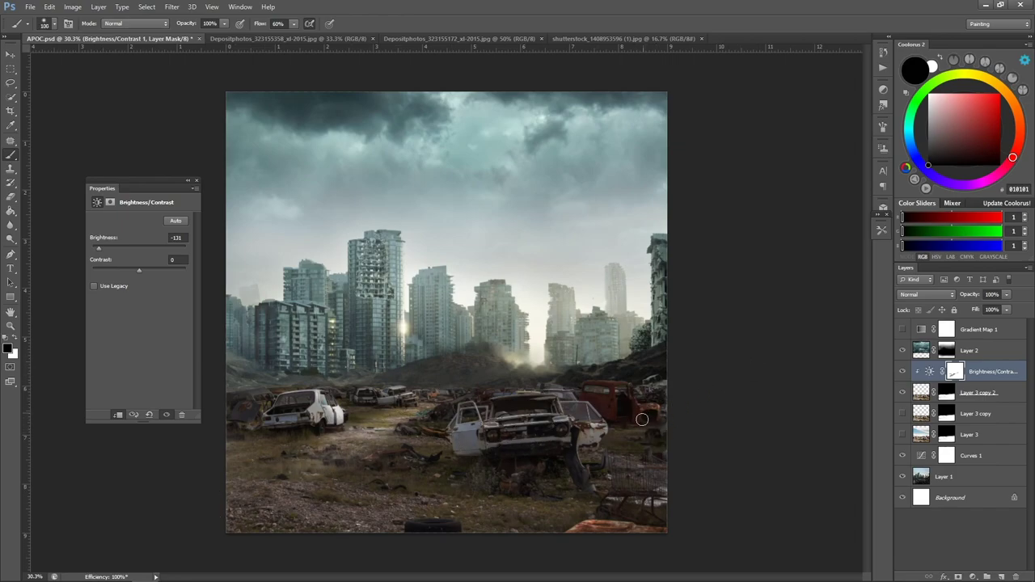
Resize the mask brush and toggle the painting colour between white and black.
key("bracketright")
key("bracketright")
key("bracketright")
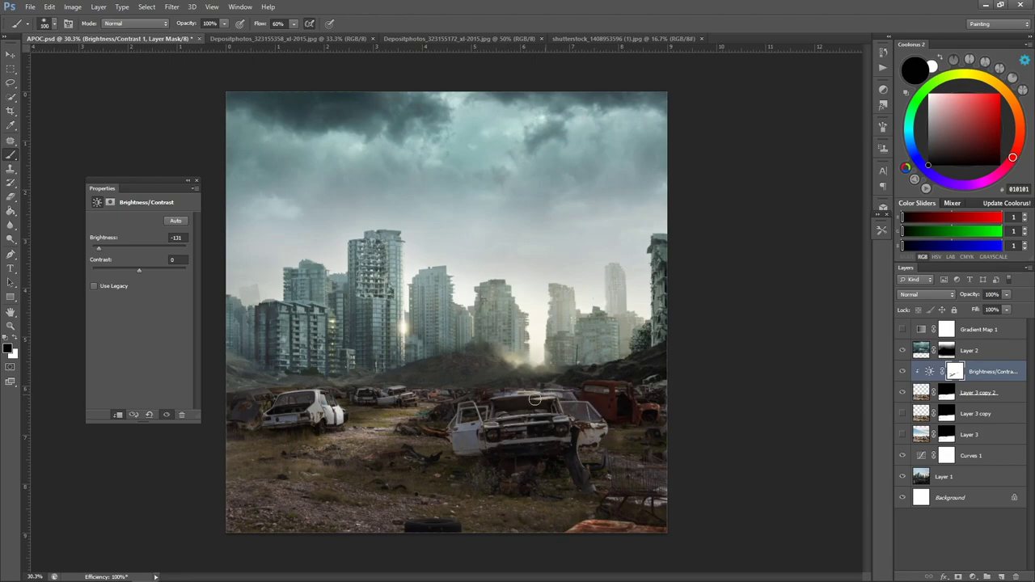
key("bracketright")
key("bracketright")
key("bracketright")
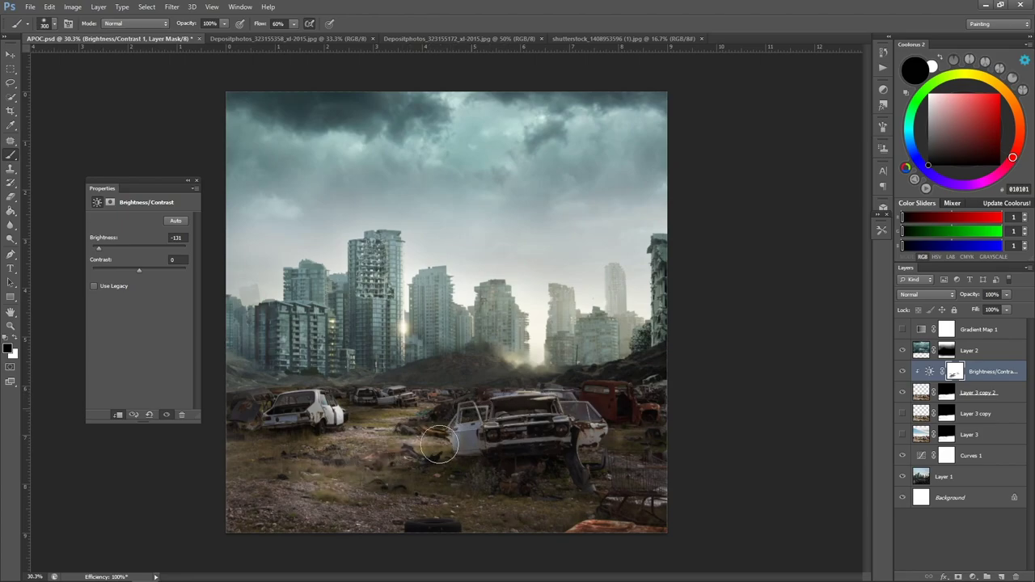
key("x")
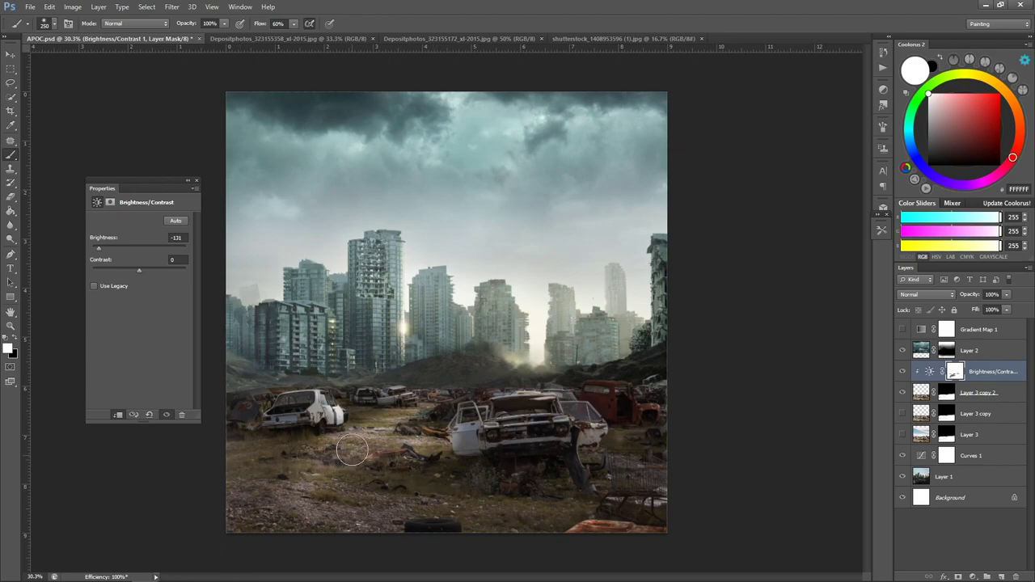
key("x")
key("bracketleft")
key("bracketleft")
key("bracketleft")
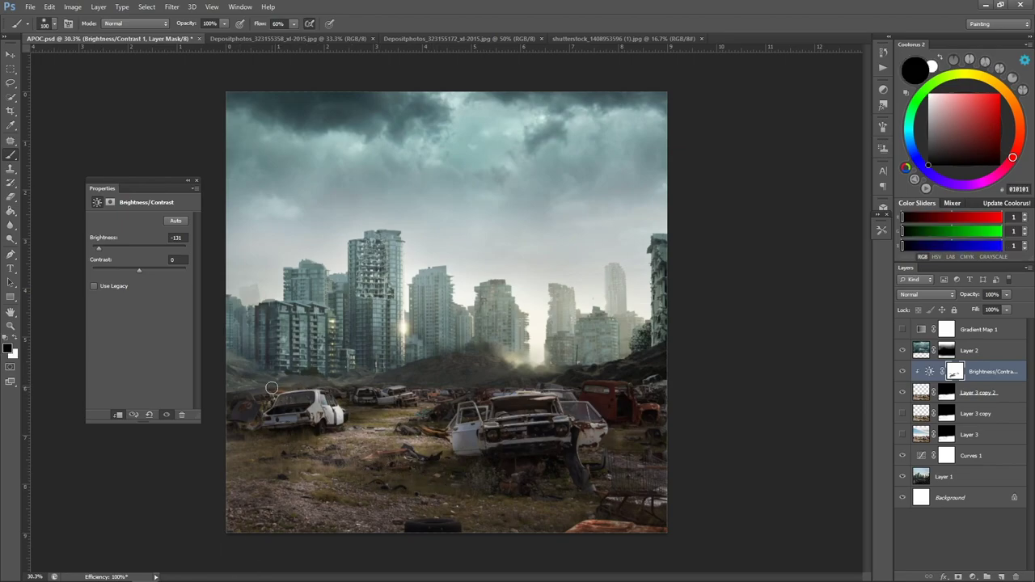
key("bracketleft")
At 100% zoom, paint the mask to keep the distant and right-side cars brighter.
key("x")
key("bracketleft")
left_click(438, 369, "ctrl")
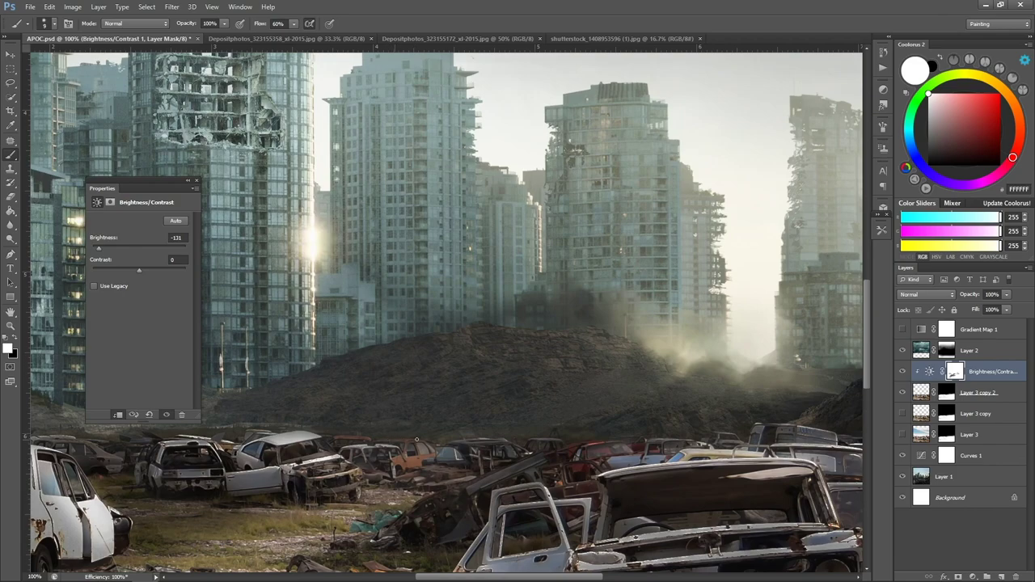
key("x")
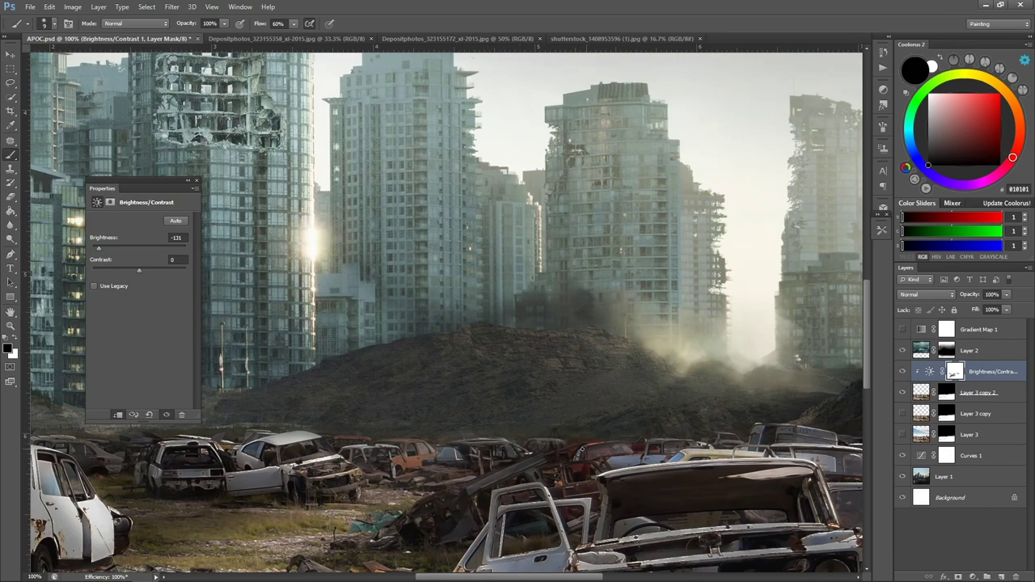
left_click_drag(608, 443, 495, 461)
mouse_move(699, 441)
left_mouse_down()
mouse_move(733, 444)
mouse_move(609, 441)
left_mouse_up()
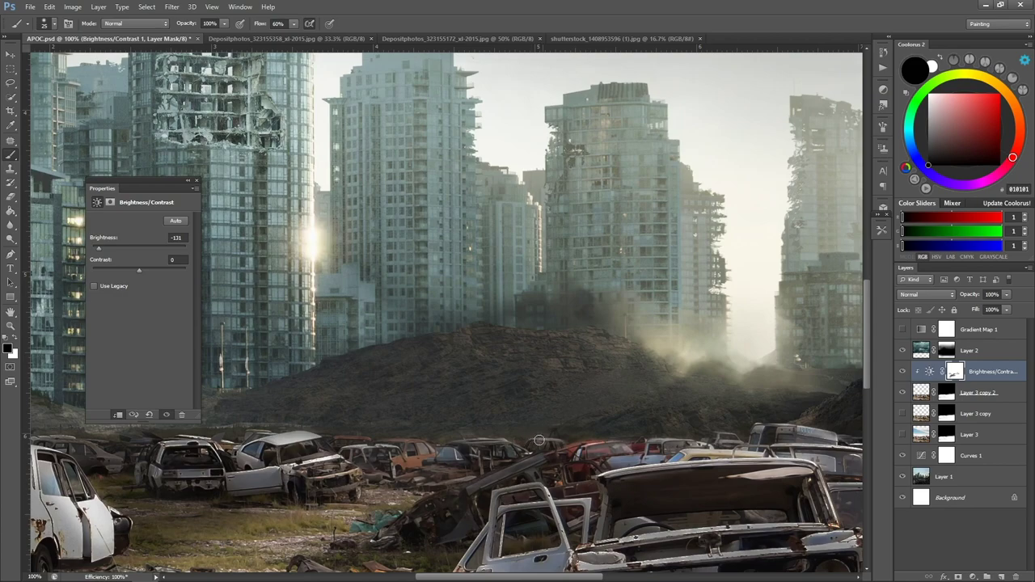
left_click_drag(125, 483, 388, 418)
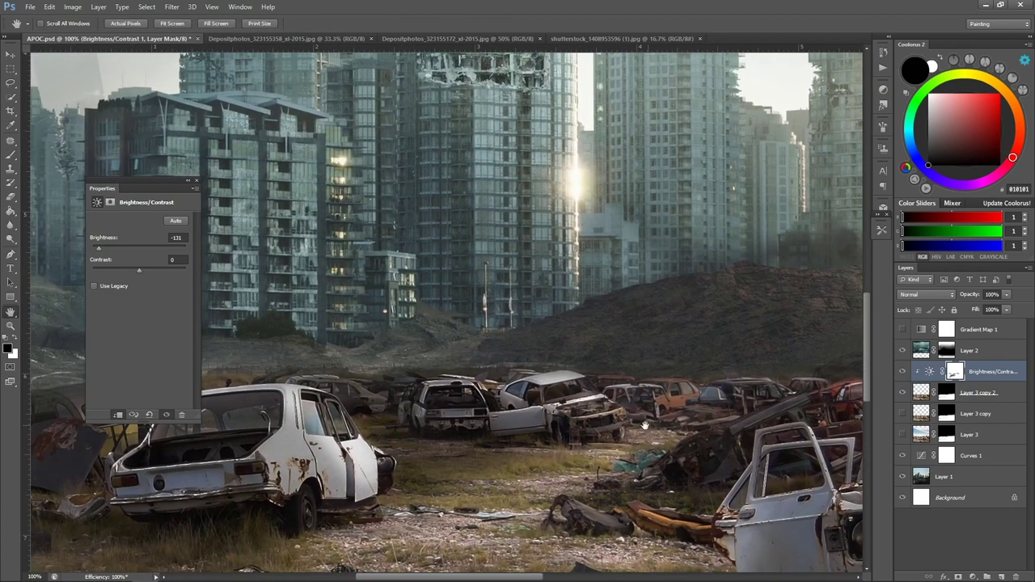
Shrink the brush, zoom out to the whole image and save the document.
key("bracketleft")
key("bracketleft")
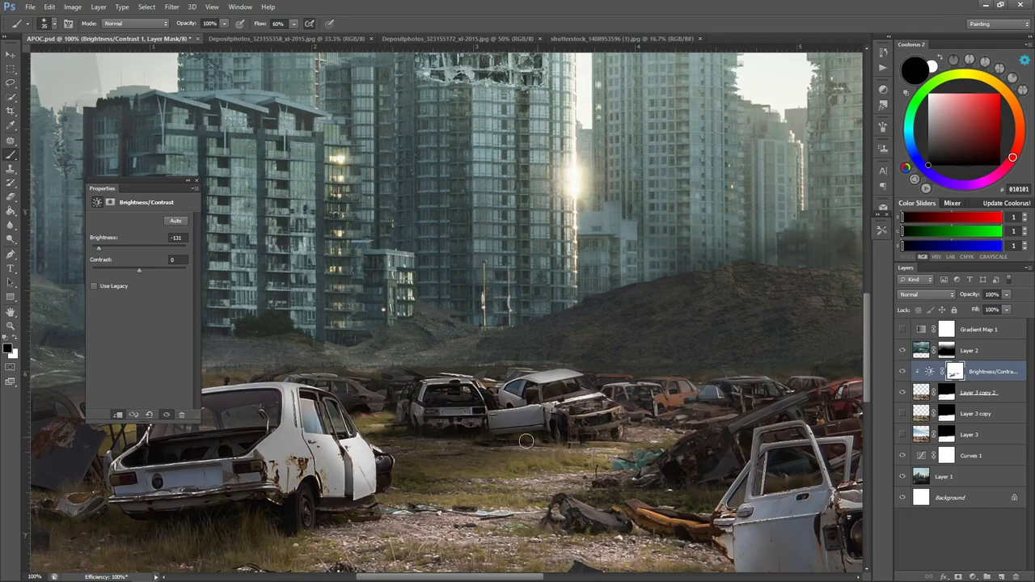
key("bracketleft")
key("z")
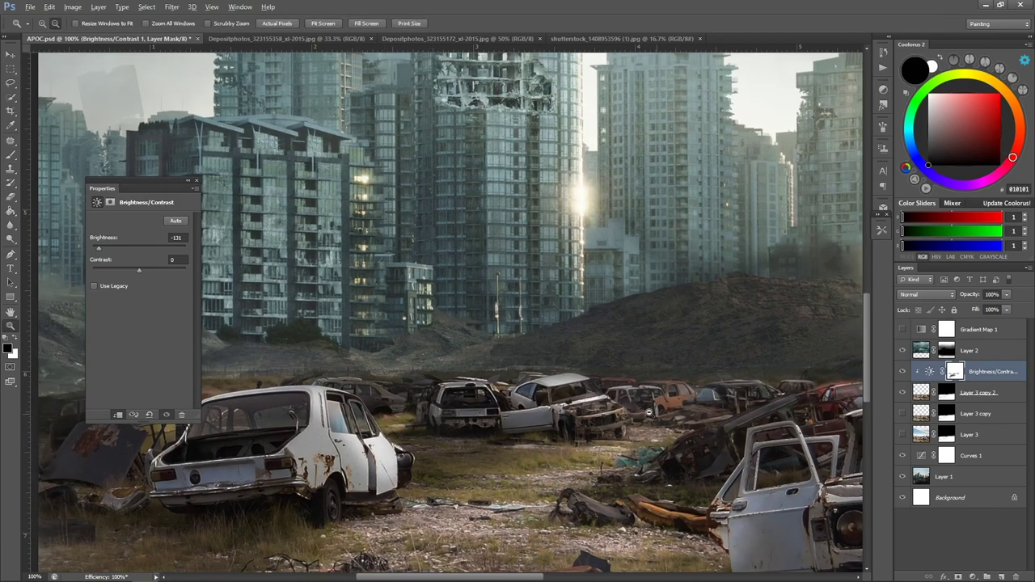
key("ctrl+minus")
key("ctrl+minus")
key("ctrl+minus")
key("ctrl+s")
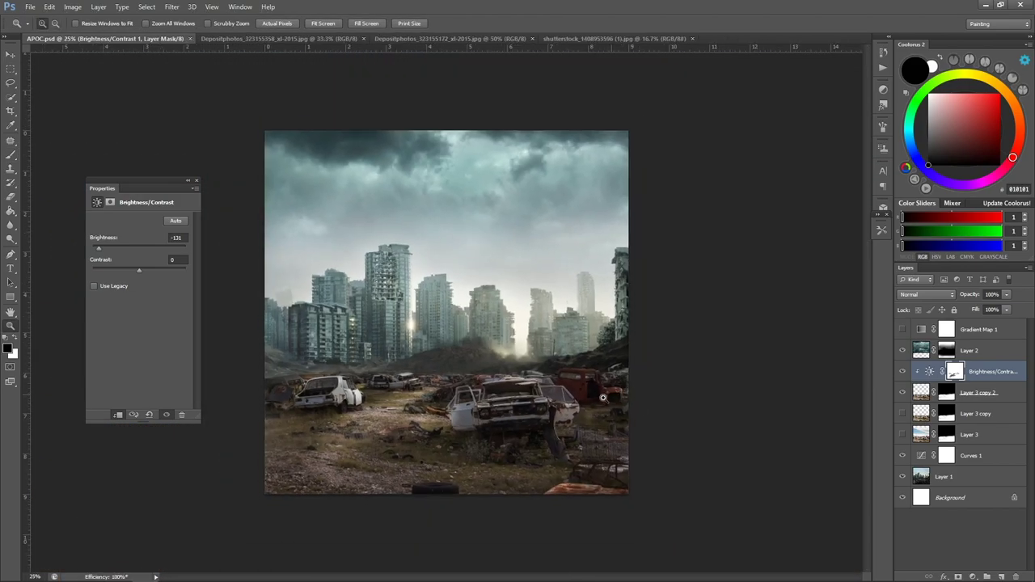
Paint the lower-left ground on the mask with a large brush, undoing the final dark stroke.
key("b")
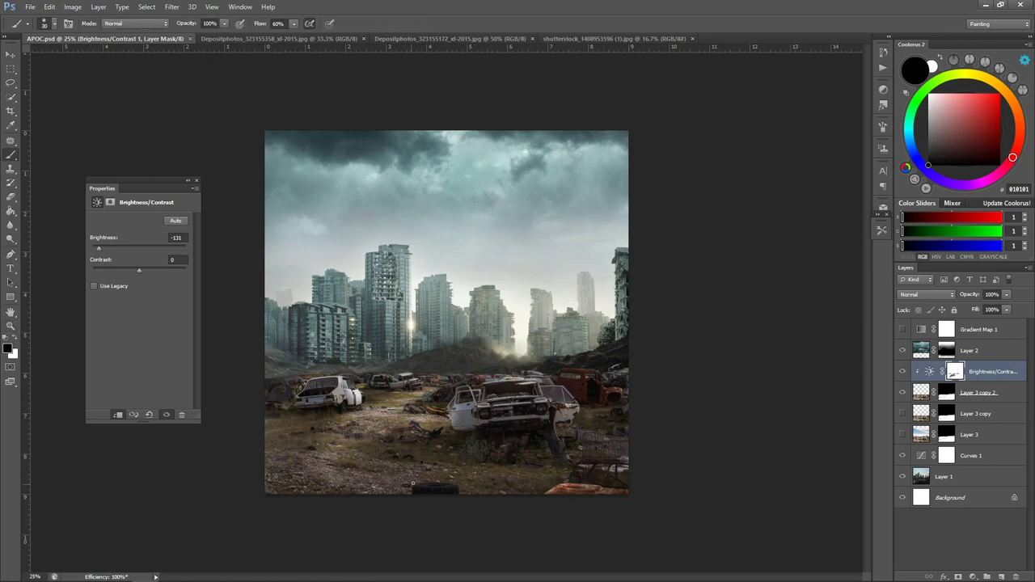
key("bracketright")
key("bracketright")
key("bracketright")
key("bracketright")
key("bracketright")
key("bracketright")
left_click_drag(411, 469, 220, 547)
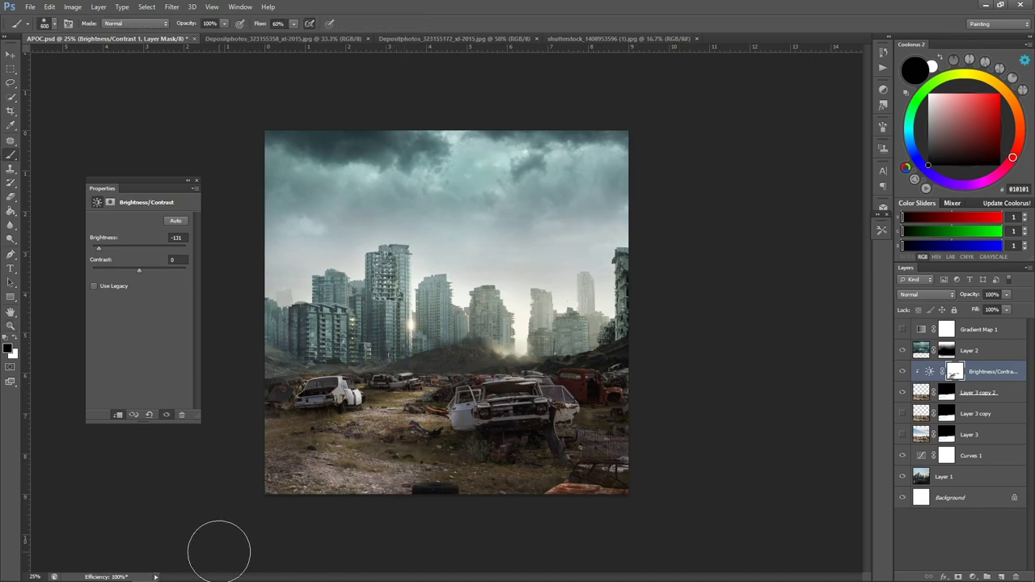
left_click_drag(488, 485, 423, 453)
key("x")
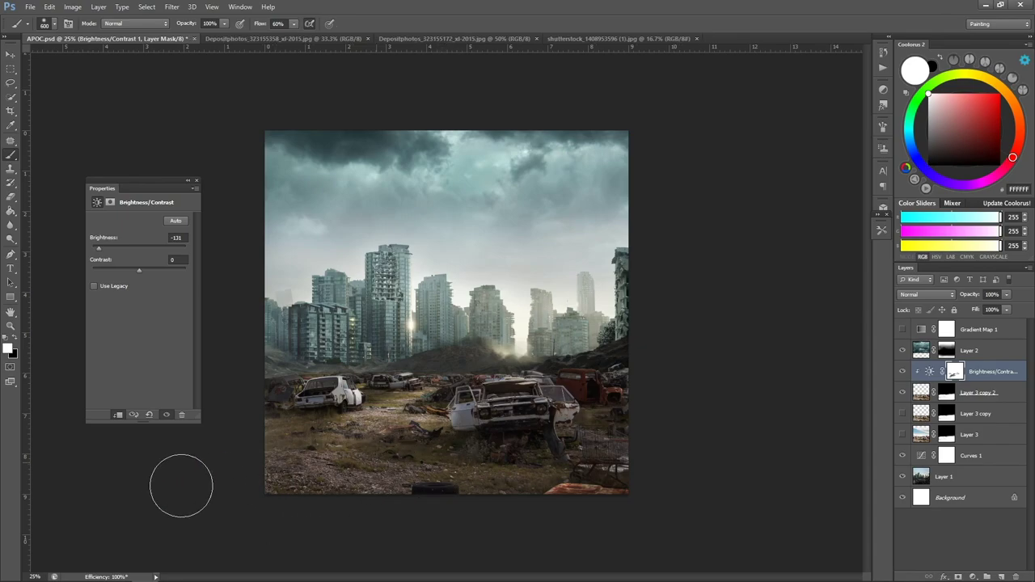
key("x")
left_click_drag(129, 472, 393, 432)
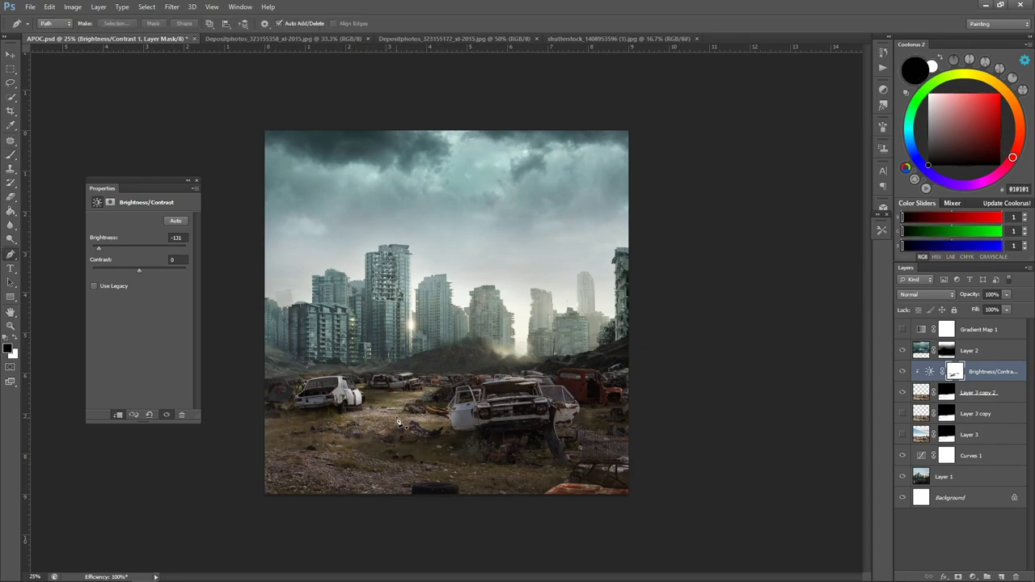
key("ctrl+z")
key("bracketleft")
key("bracketleft")
key("bracketleft")
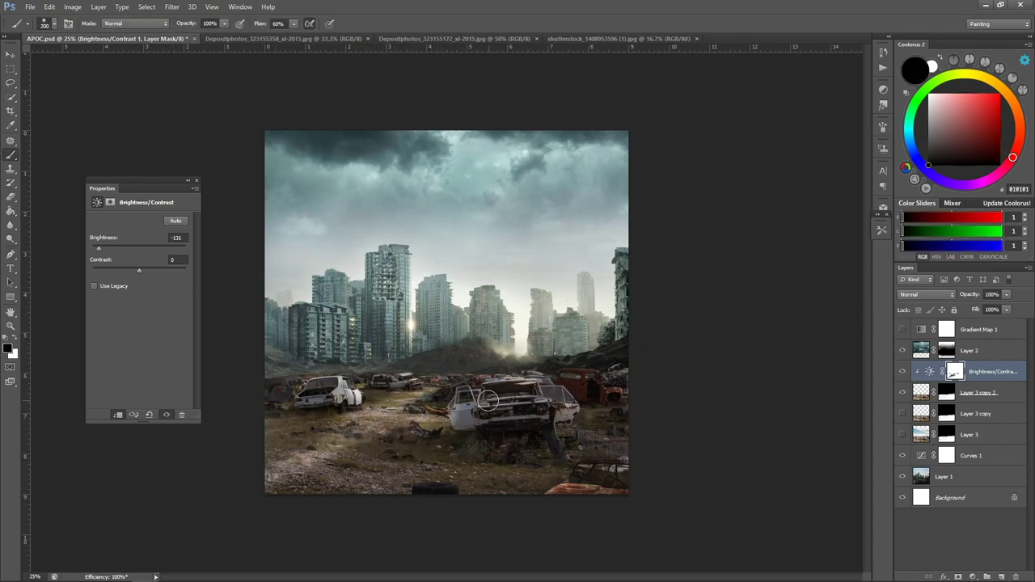
Restore the ground stroke, then blend Gradient Map 1 in Soft Light at 16% opacity.
key("ctrl+z")
key("bracketright")
key("bracketright")
key("bracketright")
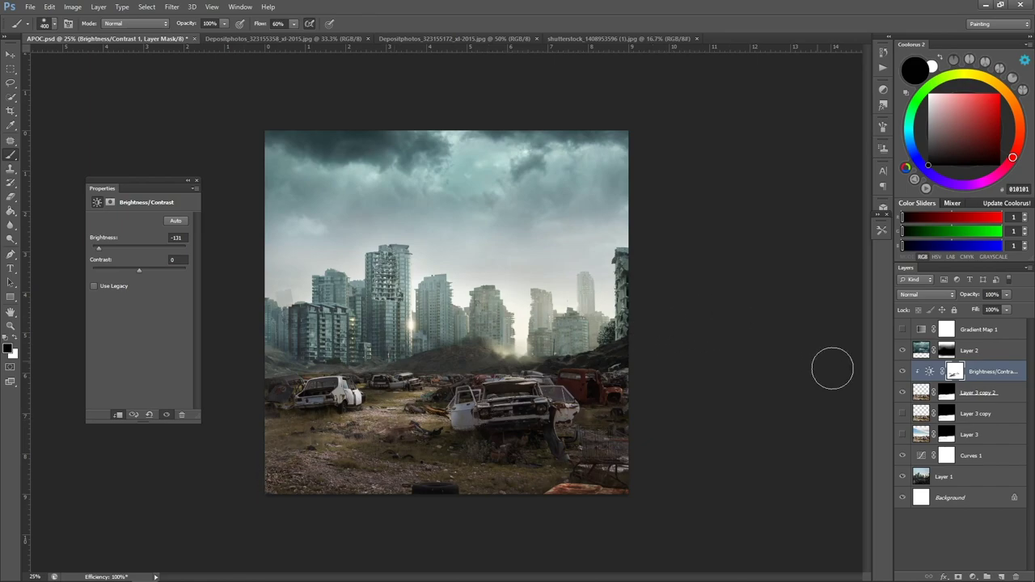
left_click(941, 338)
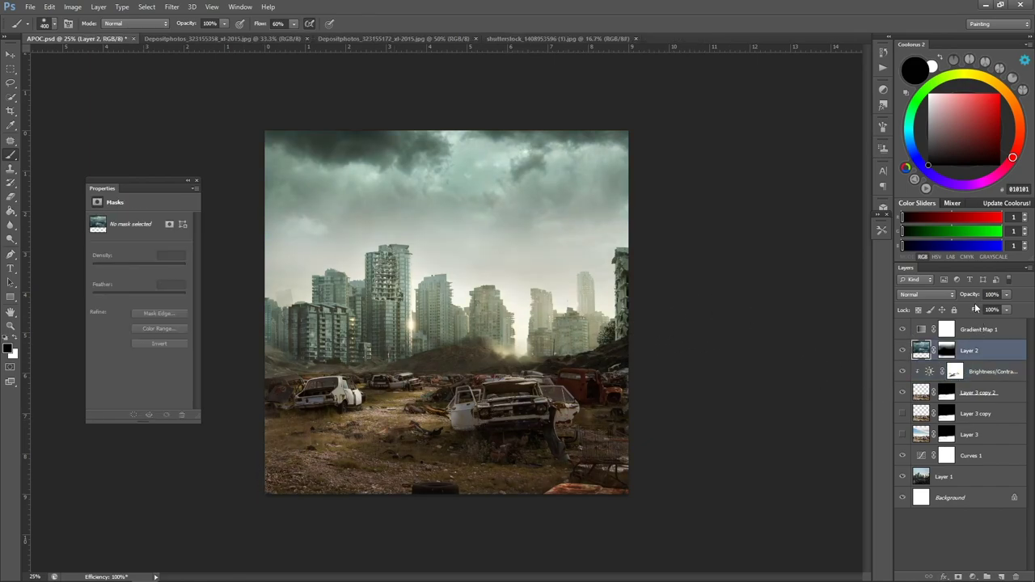
key("shift+alt+f")
left_click_drag(974, 303, 965, 298)
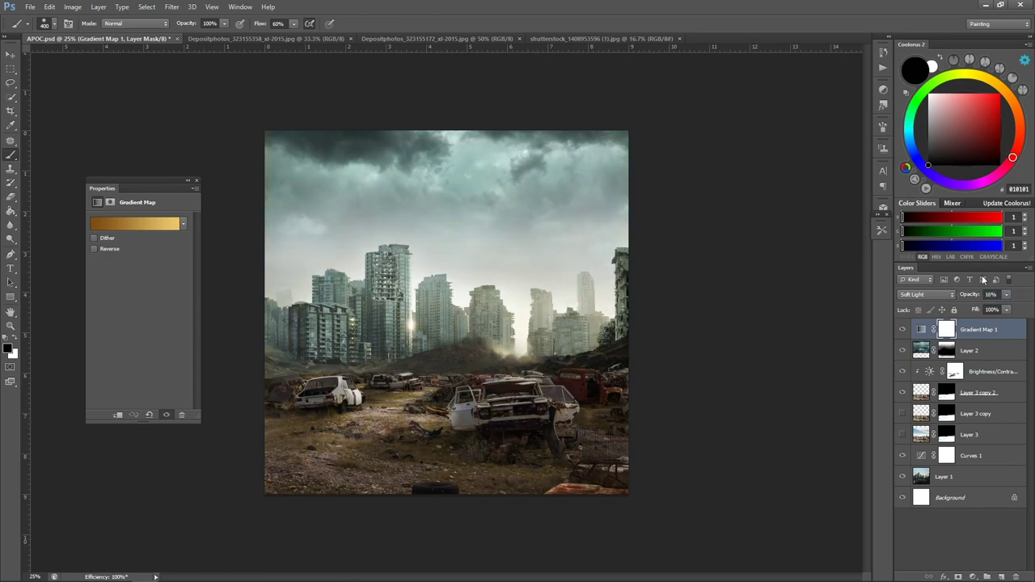
Target Layer 2's mask with a white 700 px brush for revealing storm clouds.
left_click(948, 353)
key("bracketright")
key("bracketright")
key("bracketright")
key("x")
key("bracketleft")
key("bracketleft")
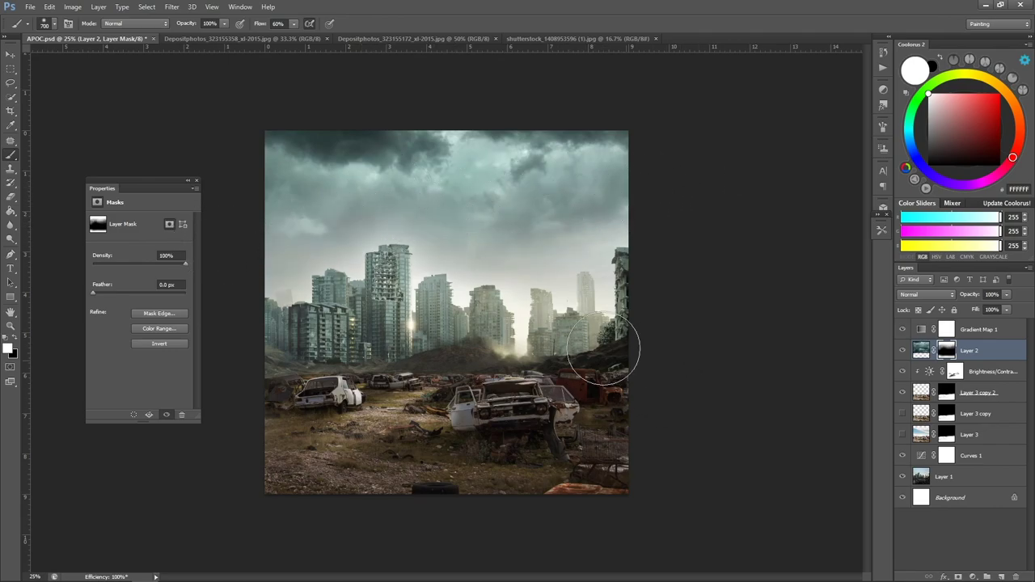
Clip a Color Balance layer to Layer 1: midtones red +7, blue -9, shadows red +4.
left_click(977, 476)
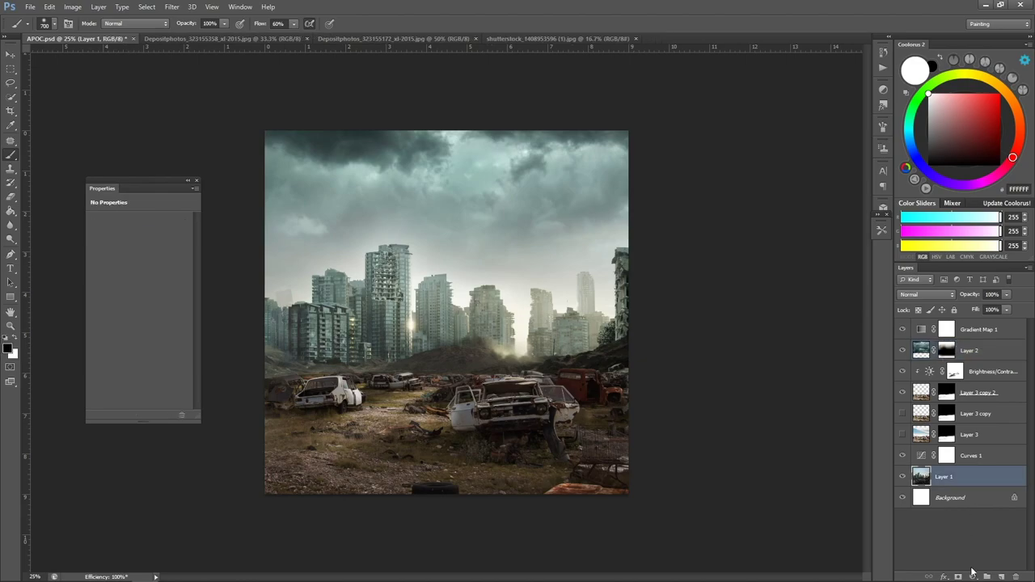
left_click(971, 577)
left_click(962, 455)
right_click(994, 456)
left_click(999, 361)
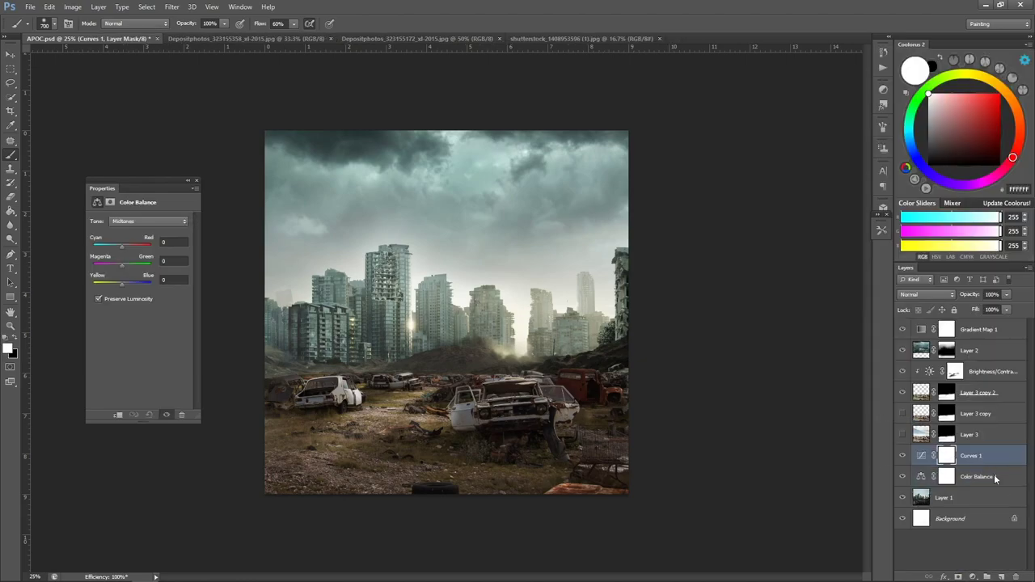
right_click(970, 455)
left_click(987, 476)
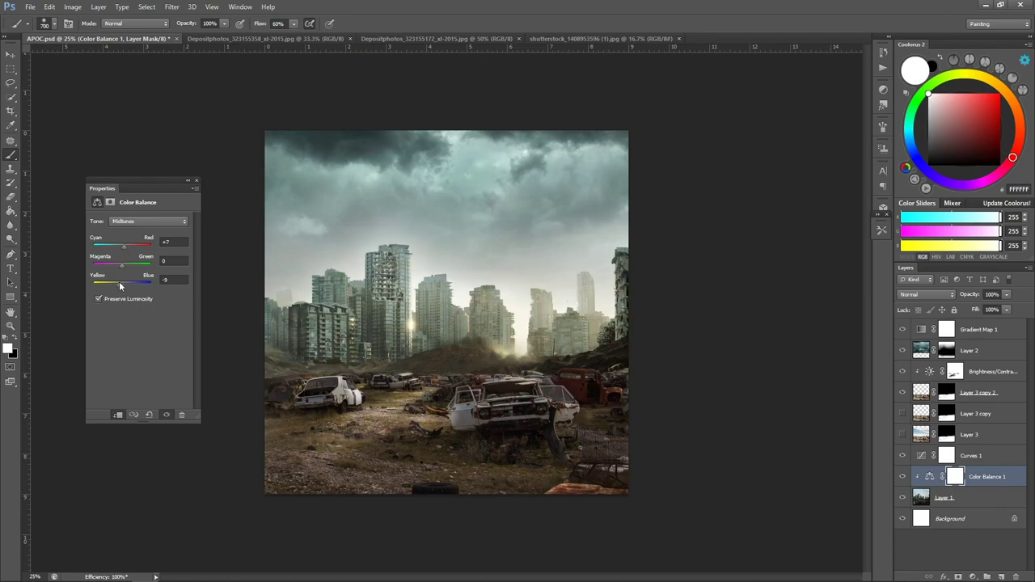
left_click(128, 225)
left_click(978, 415)
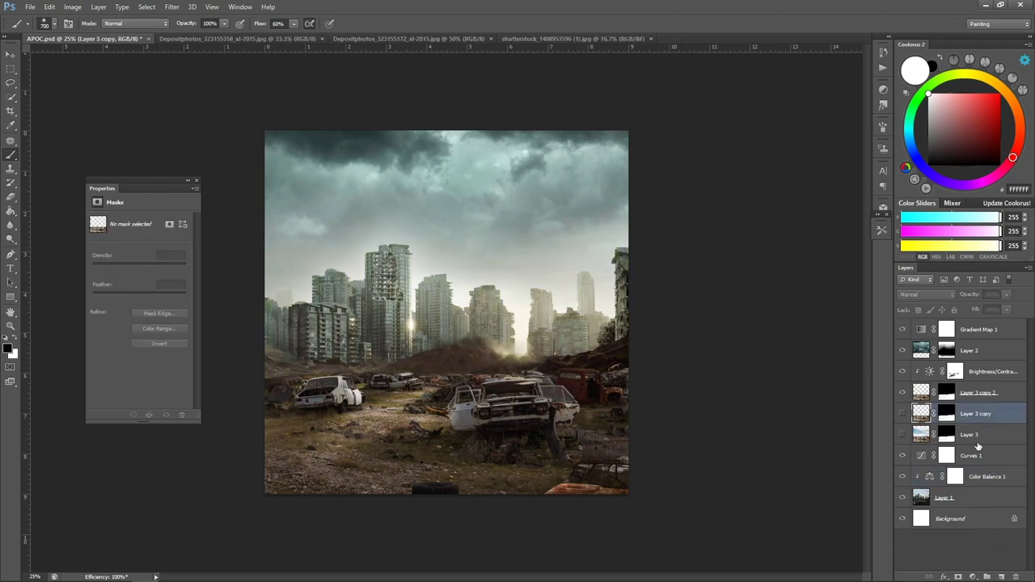
Add an empty Layer 4 above Layer 3 copy and switch to the Brush.
left_click(1001, 574)
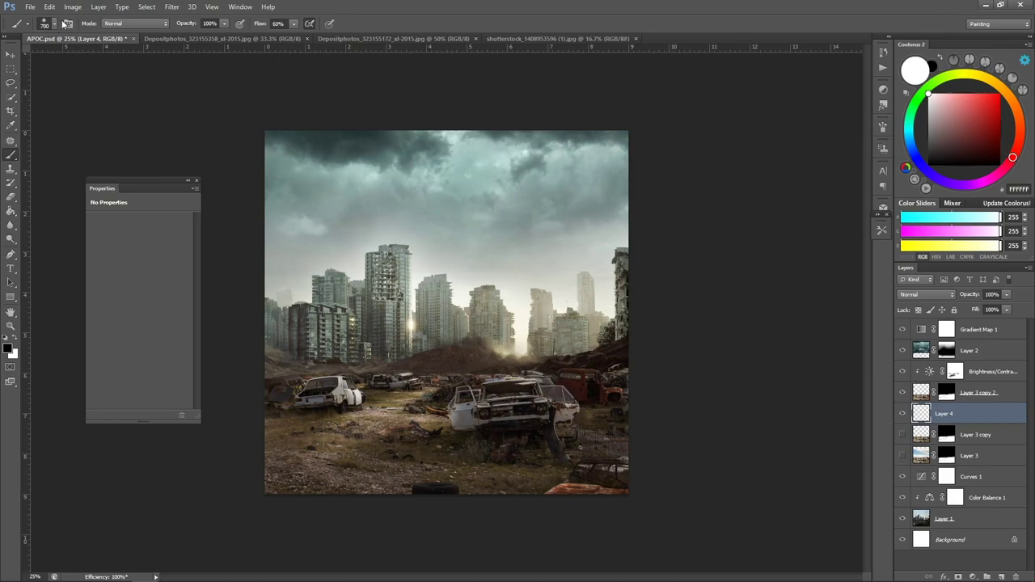
key("z")
key("b")
Choose the 200 px smoke brush tip and test a puff over the buildings.
left_click(53, 26)
scroll(291, 148, "down", 5)
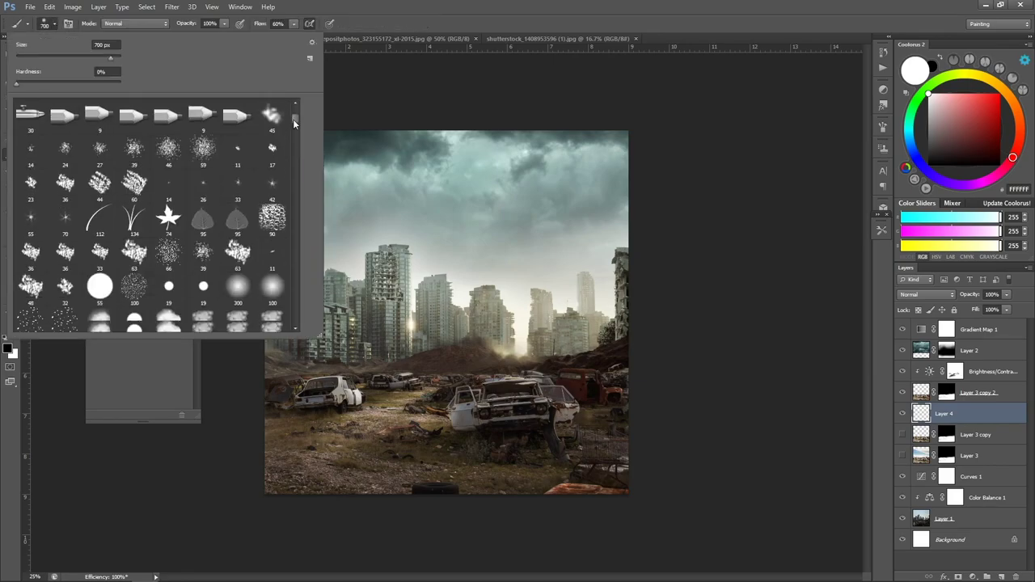
scroll(291, 153, "down", 5)
scroll(292, 161, "down", 5)
scroll(293, 176, "down", 5)
mouse_move(294, 177)
left_mouse_down()
mouse_move(287, 249)
mouse_move(288, 183)
left_mouse_up()
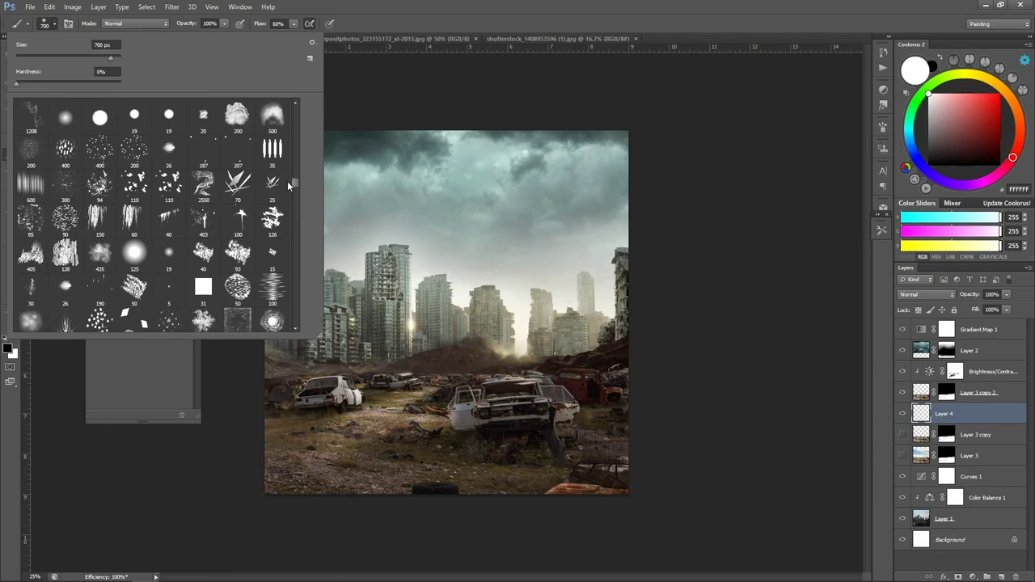
left_click(242, 119)
left_click(424, 280)
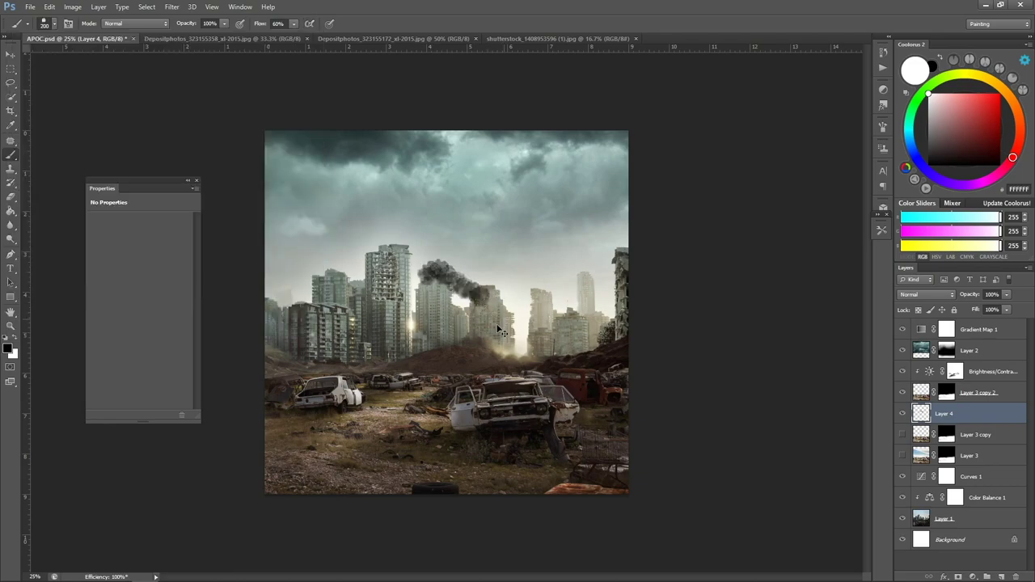
key("bracketleft")
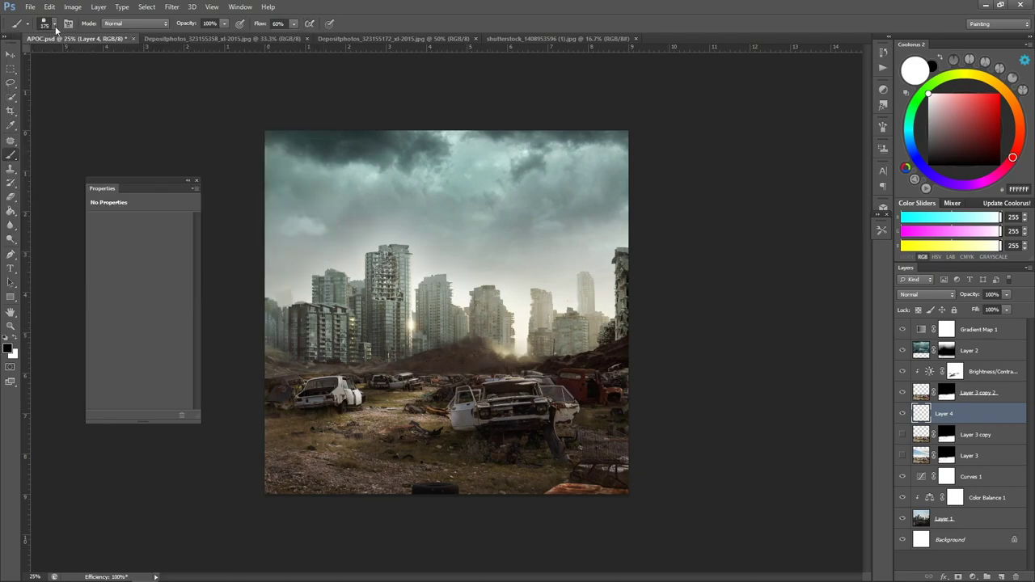
Load the 00_cloudy tool preset with a light grey colour at 400 px.
left_click(54, 24)
left_click(882, 229)
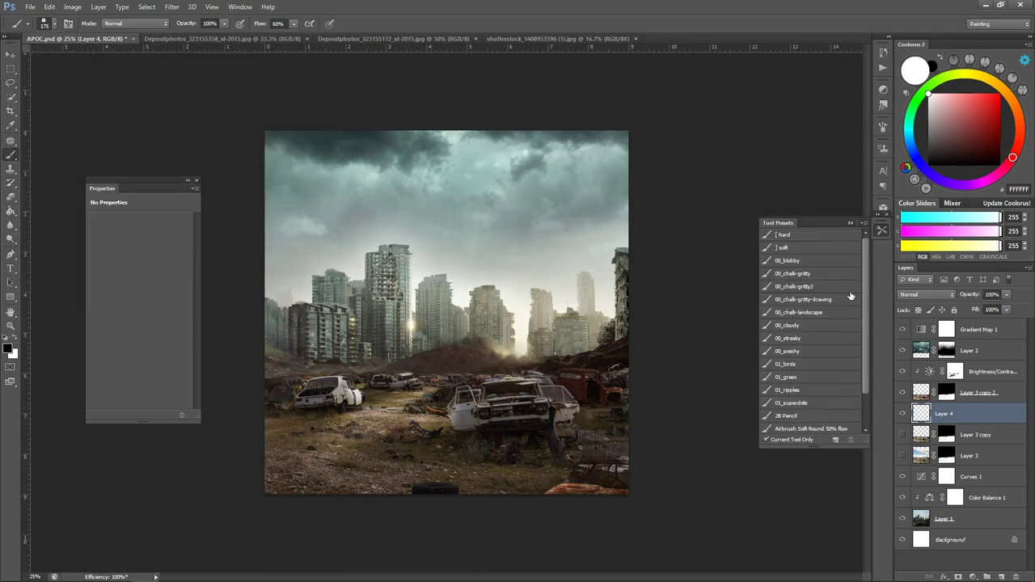
left_click(816, 327)
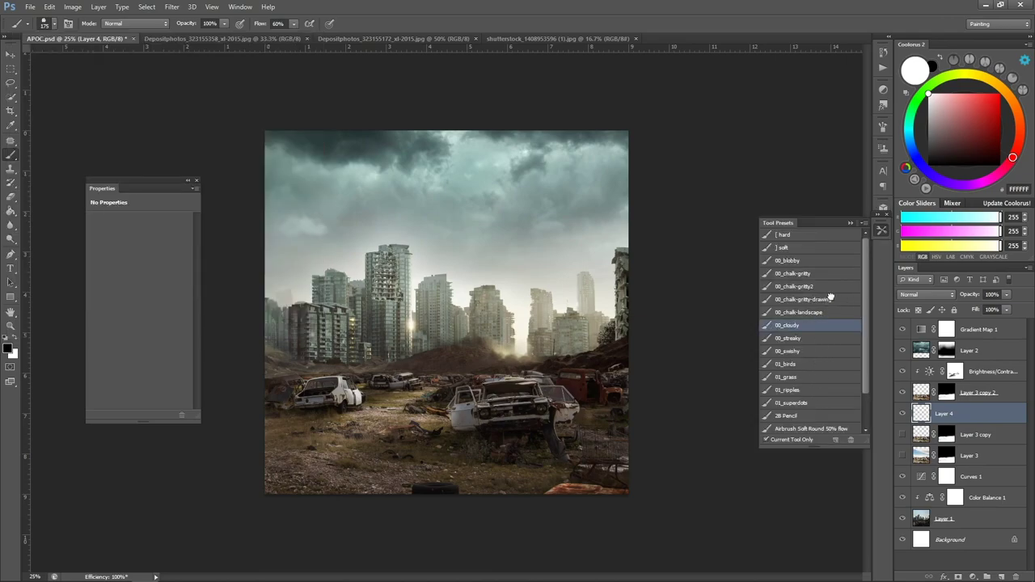
key("bracketleft")
key("bracketleft")
key("bracketleft")
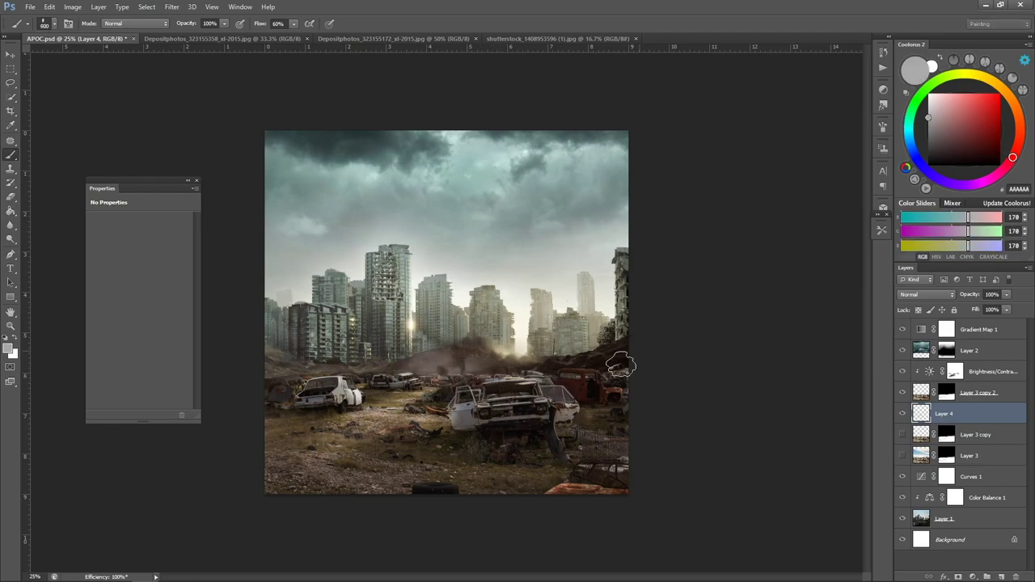
key("bracketleft")
key("bracketleft")
key("bracketleft")
key("bracketright")
key("bracketright")
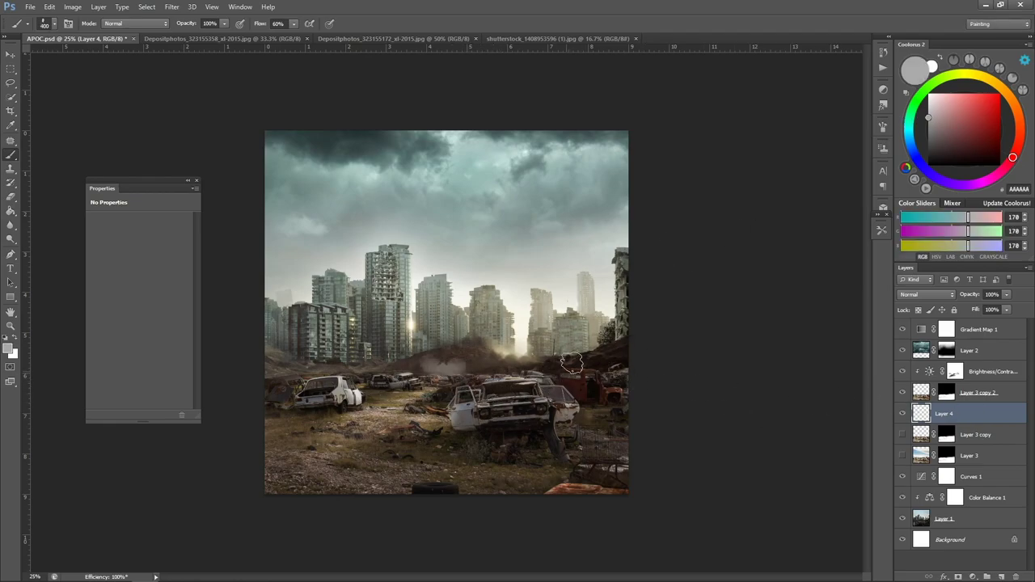
Hide Gradient Map 1, sample a dusty colour and paint faint haze near the cars.
left_click(902, 330)
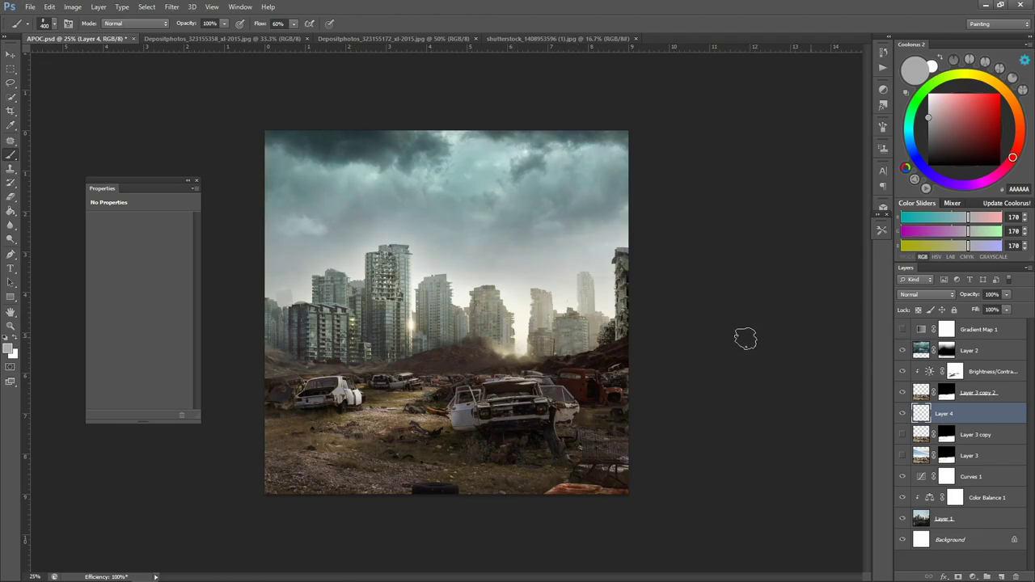
left_click(502, 353, "alt")
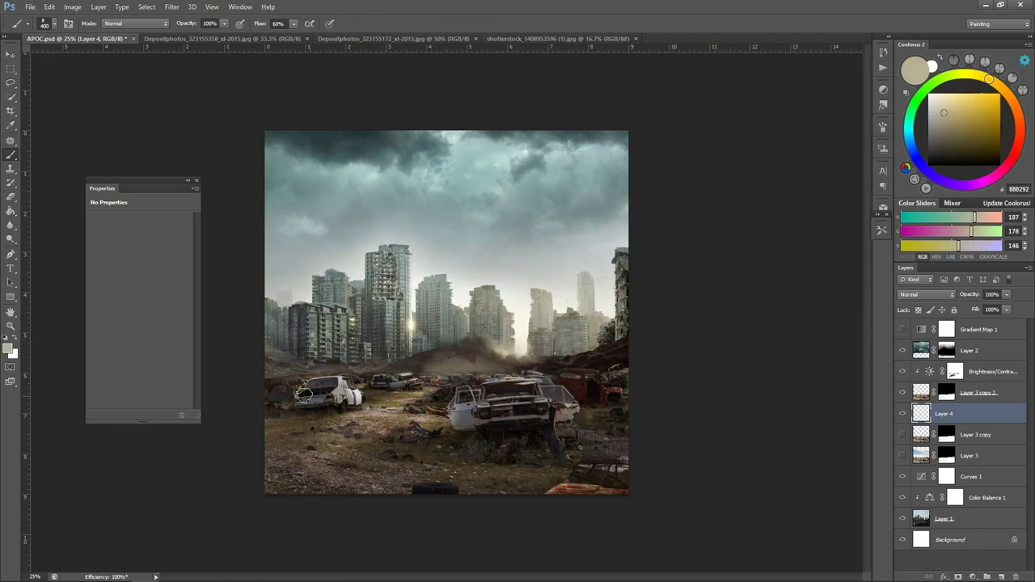
key("bracketleft")
left_click_drag(434, 375, 392, 364)
key("ctrl+equal")
key("ctrl+equal")
Erase excess haze along the horizon between the hills and the cars.
key("e")
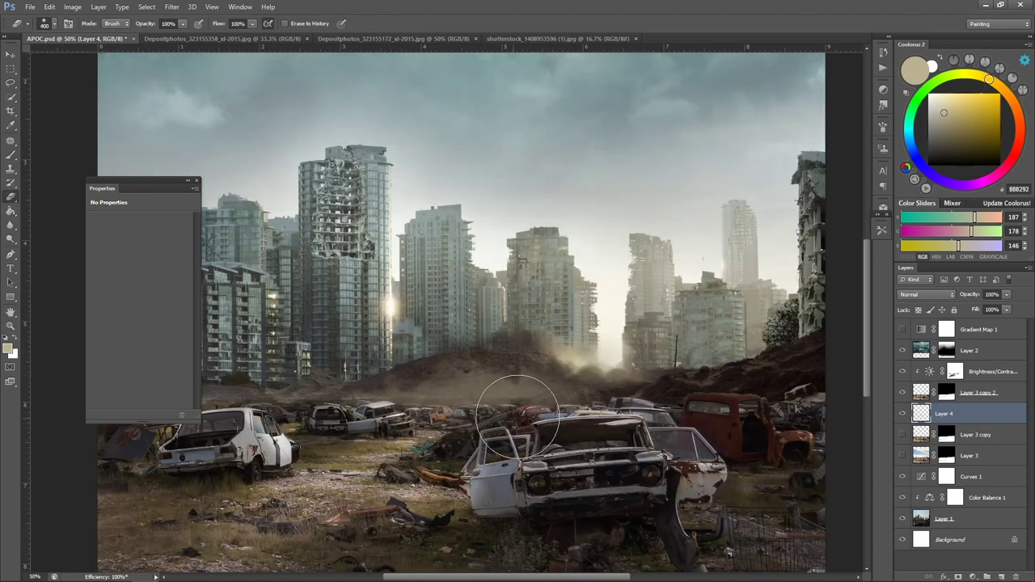
left_click_drag(417, 412, 557, 393)
key("b")
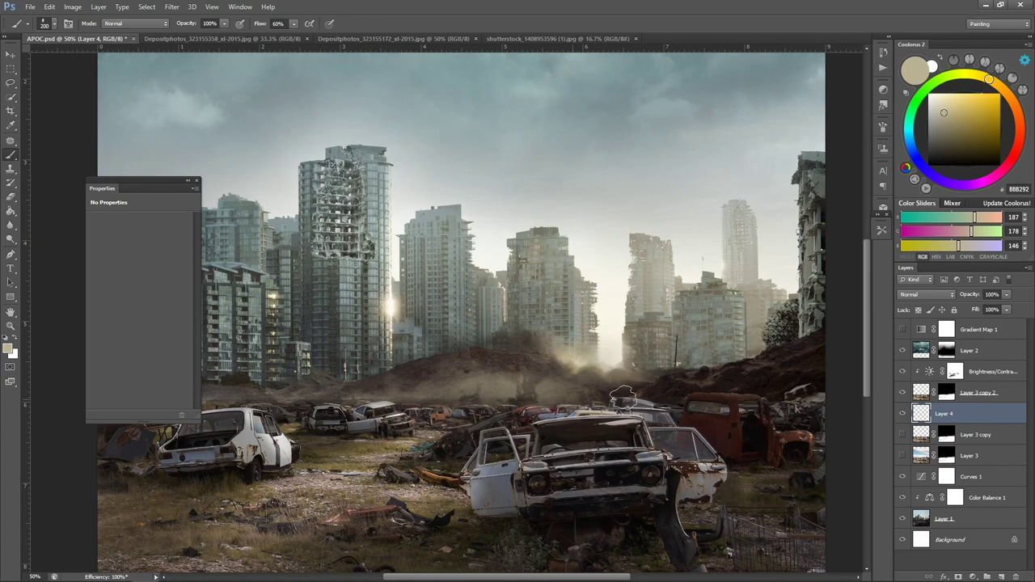
key("e")
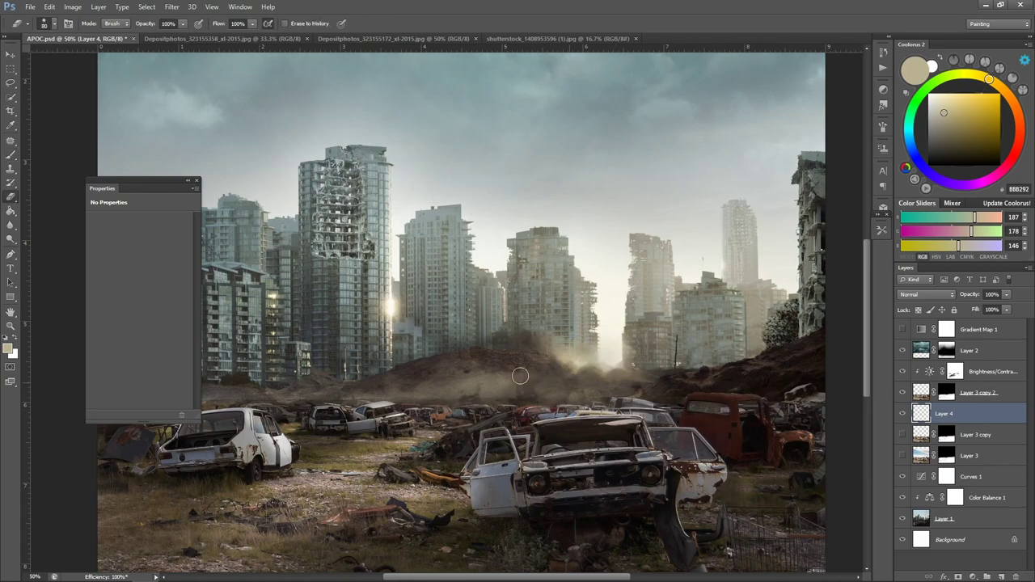
mouse_move(367, 408)
left_mouse_down()
mouse_move(588, 402)
mouse_move(400, 391)
left_mouse_up()
key("b")
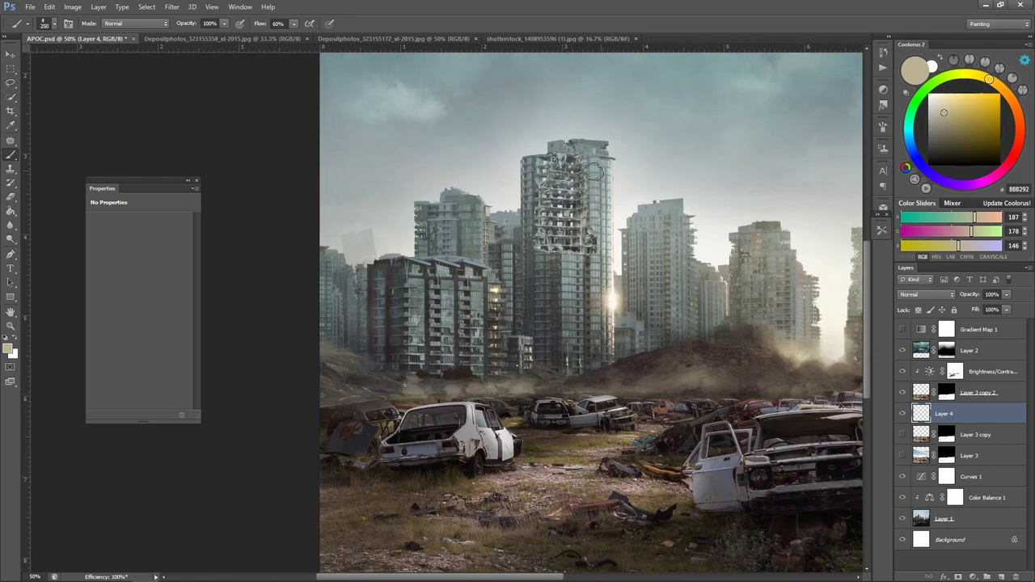
Pick the 476 px cloud brush tip and open its brush settings.
left_click(47, 25)
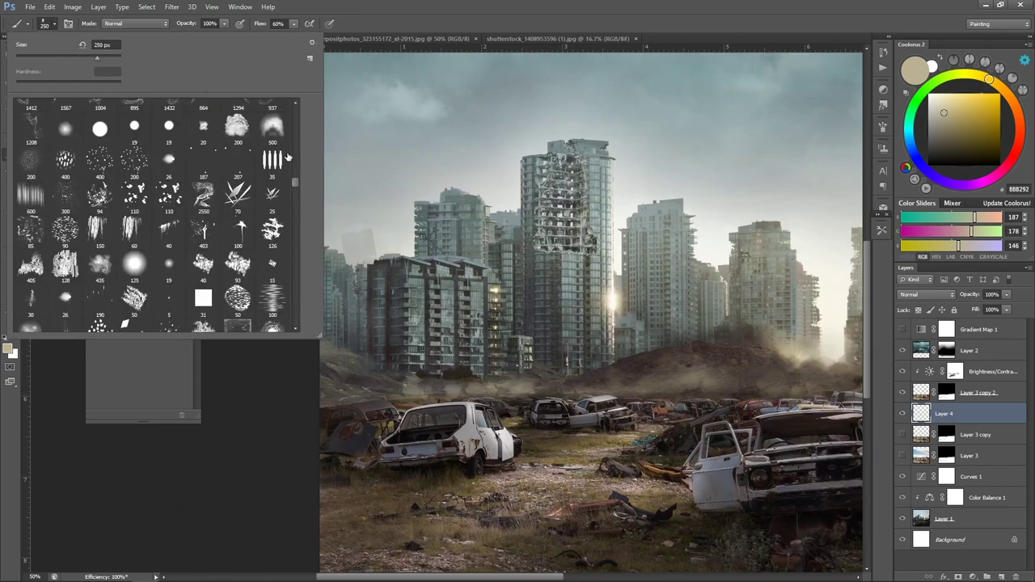
mouse_move(294, 173)
left_mouse_down()
mouse_move(289, 317)
mouse_move(296, 106)
mouse_move(294, 126)
left_mouse_up()
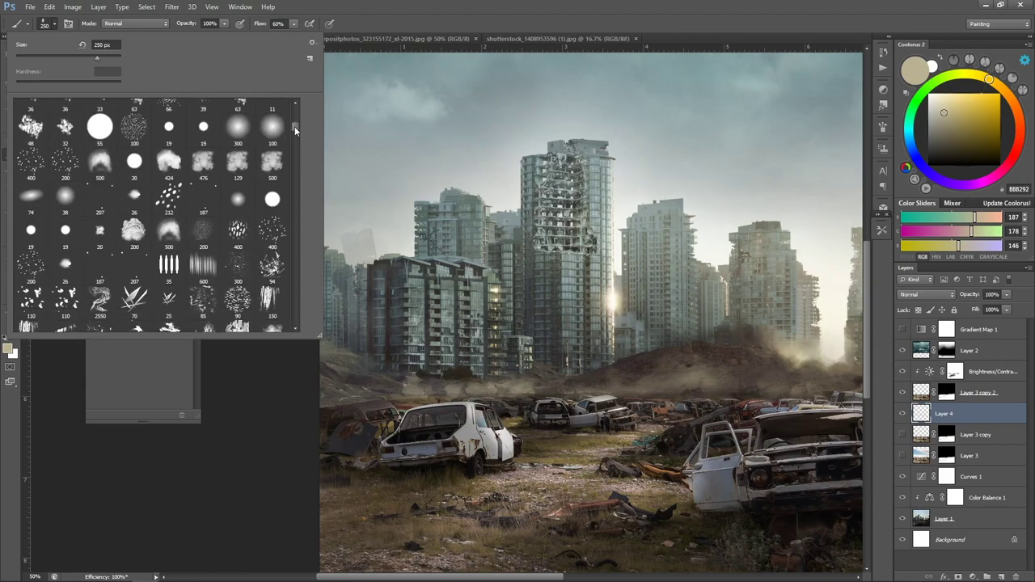
left_click(203, 163)
left_click(68, 23)
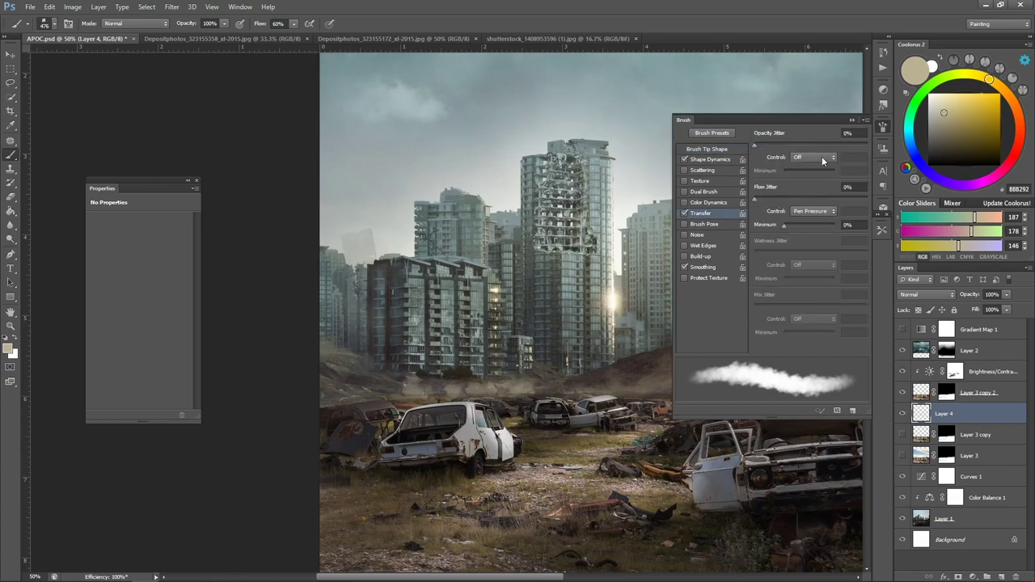
Link opacity jitter to pen pressure, then paint and erase a haze band across the cars.
left_click(822, 159)
left_click(811, 178)
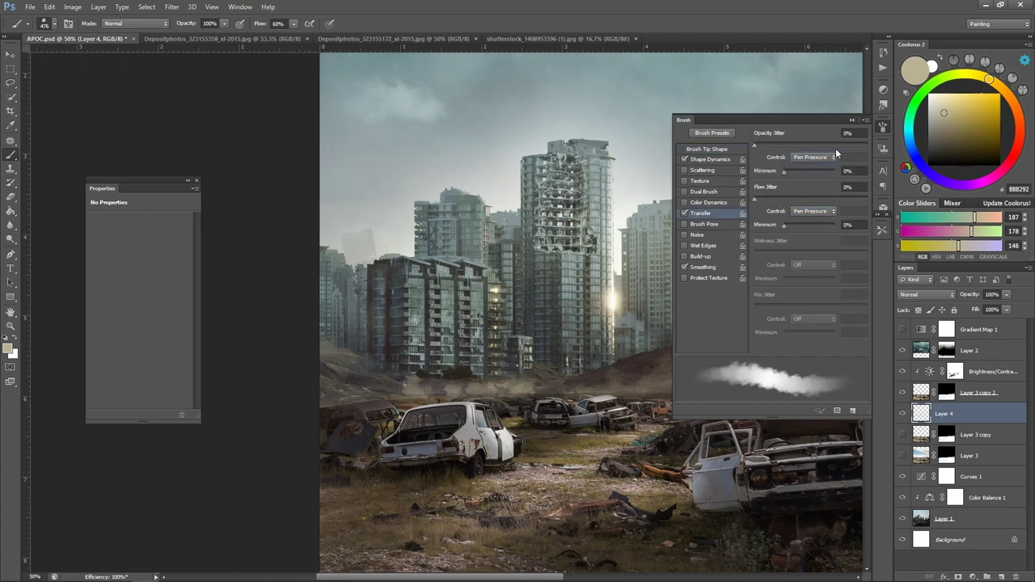
left_click(853, 120)
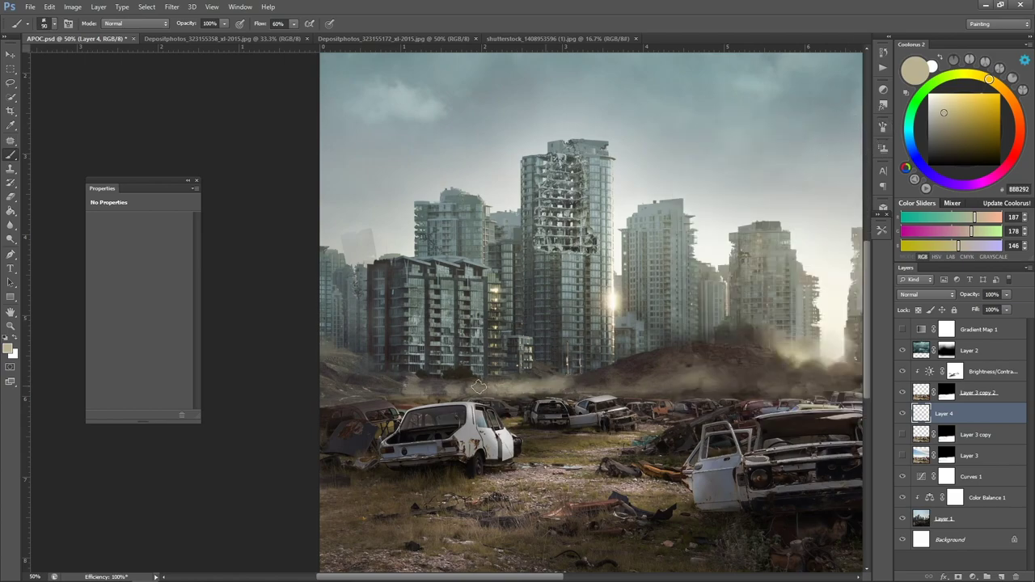
left_click_drag(538, 379, 368, 384)
key("e")
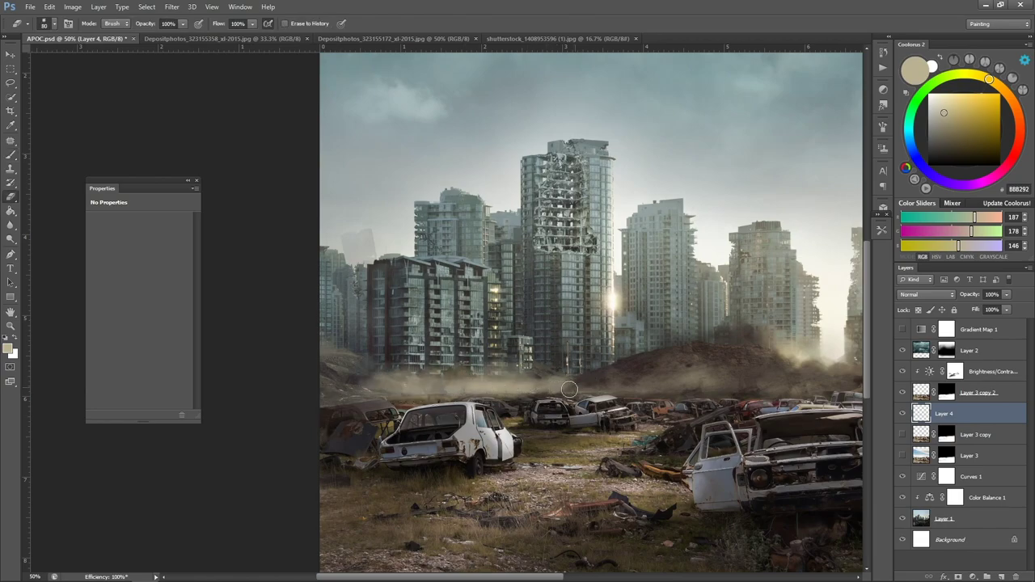
left_click_drag(569, 390, 372, 386)
Paint light haze over the left car line and building bases, erasing excess near the buildings.
key("bracketright")
key("bracketright")
key("bracketright")
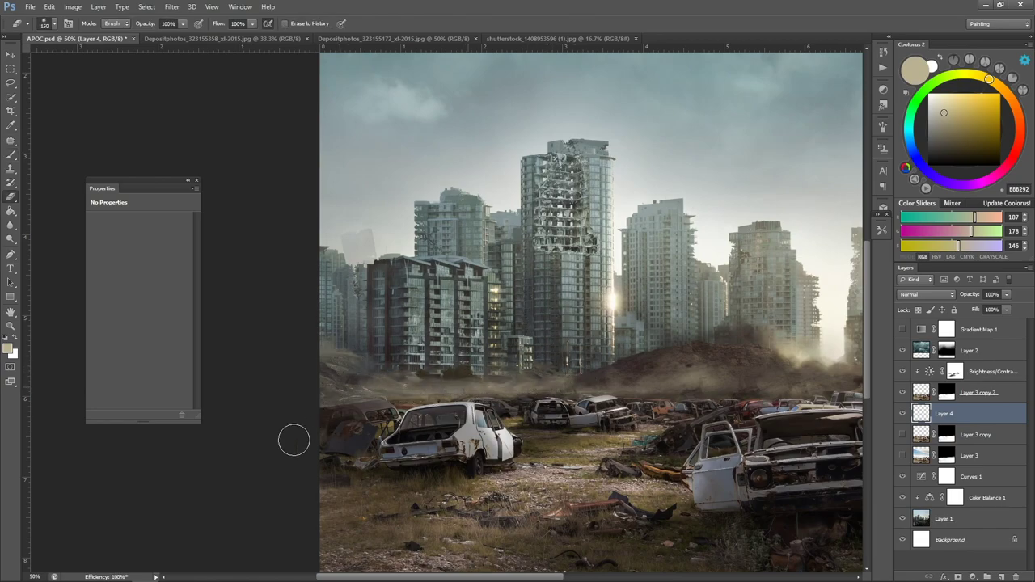
key("b")
key("bracketright")
key("bracketright")
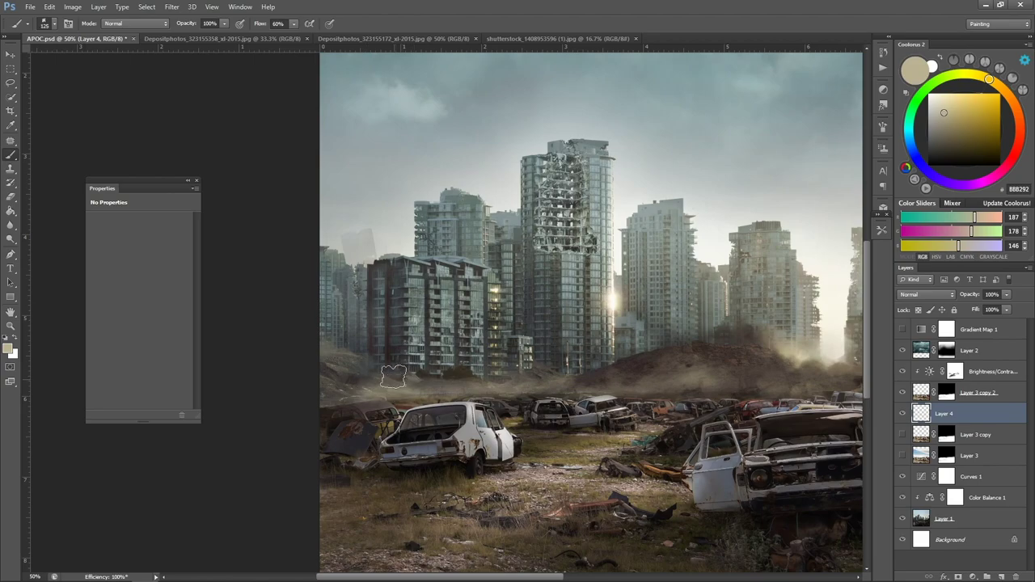
key("bracketright")
key("bracketright")
key("bracketright")
left_click_drag(291, 380, 445, 392)
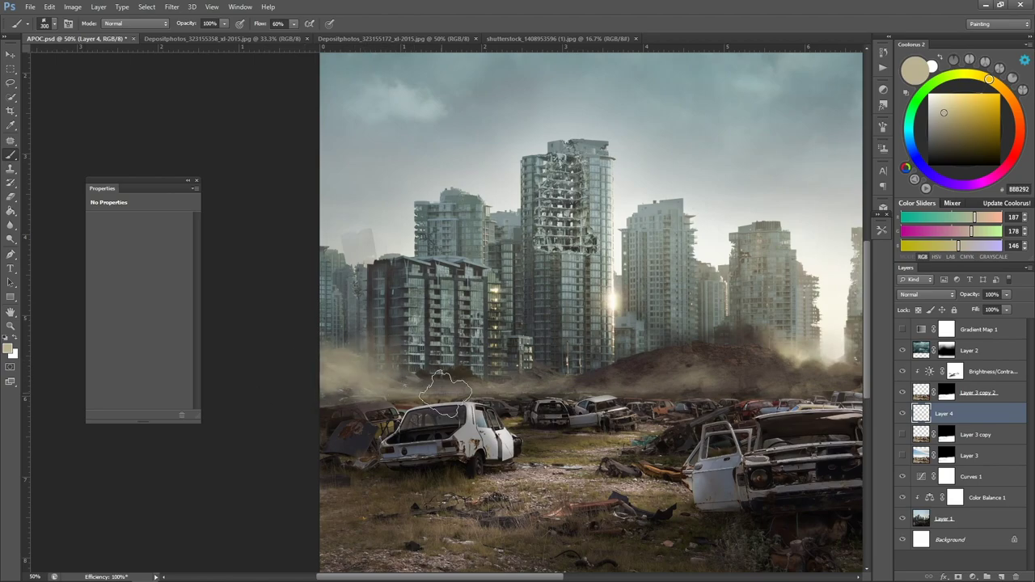
key("e")
mouse_move(402, 347)
left_mouse_down()
mouse_move(341, 355)
mouse_move(558, 356)
left_mouse_up()
key("b")
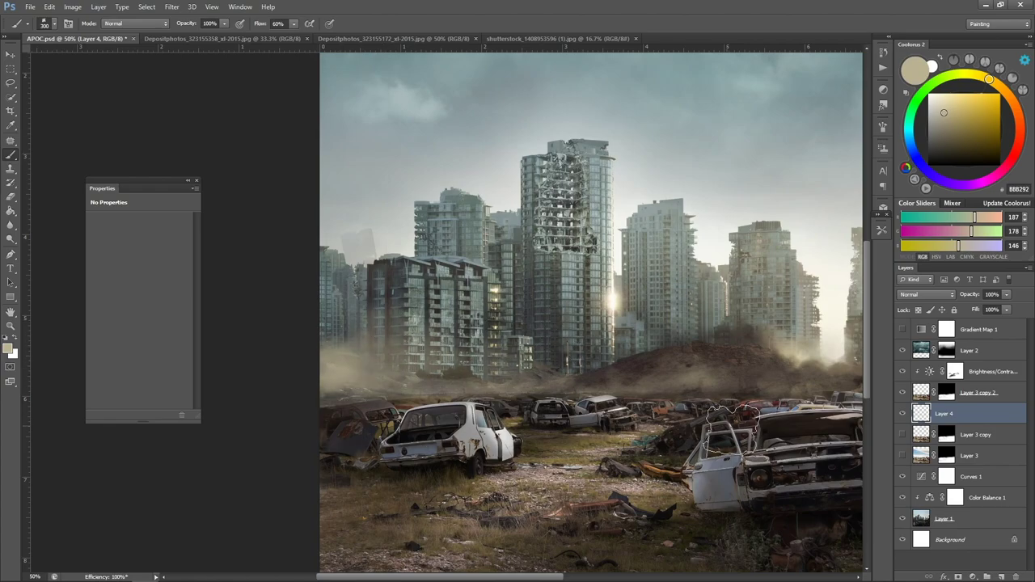
key("bracketleft")
key("bracketleft")
key("bracketleft")
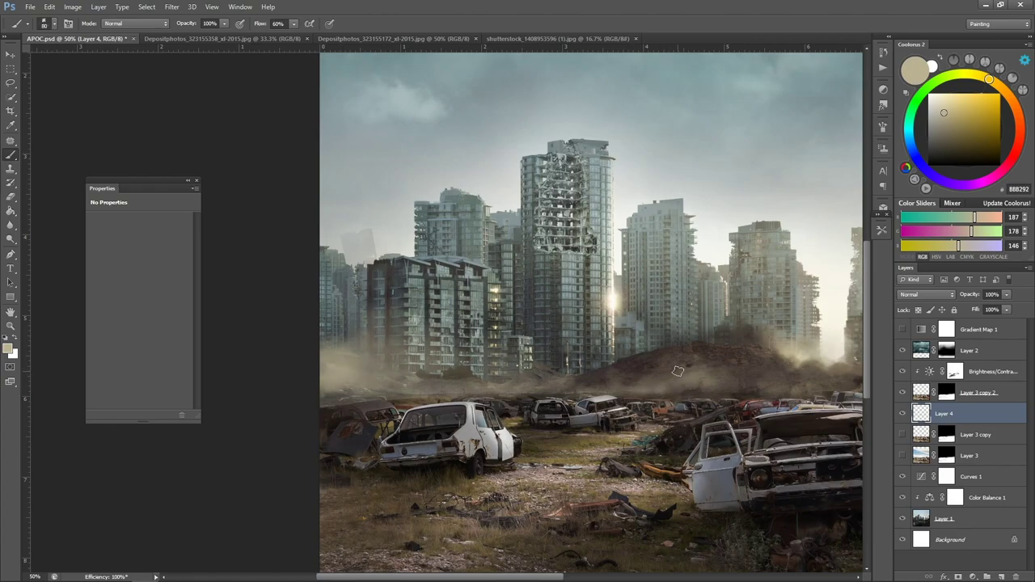
Zoom out and back in to review the whole composite.
key("z")
left_click(723, 253, "alt")
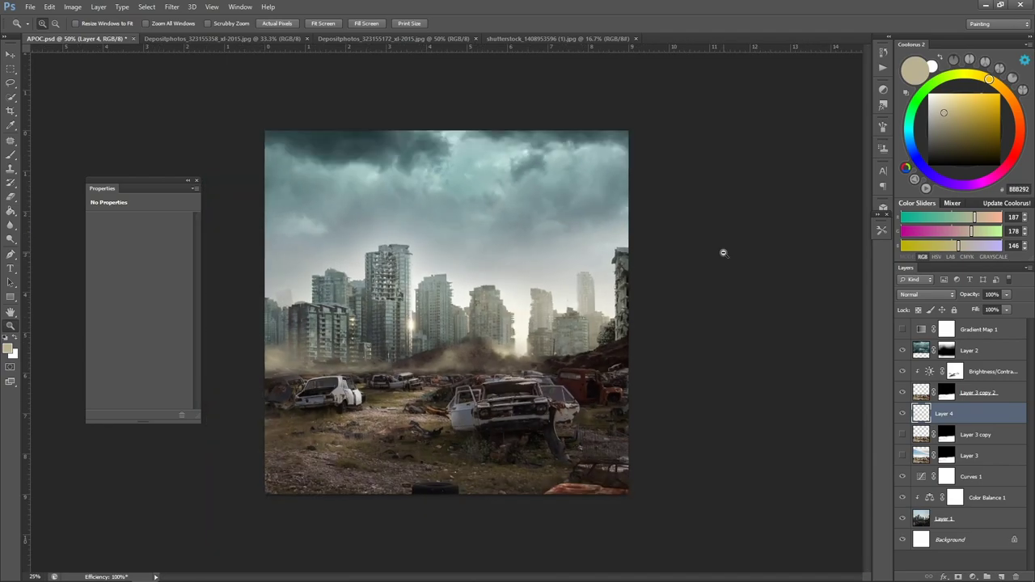
left_click(492, 310)
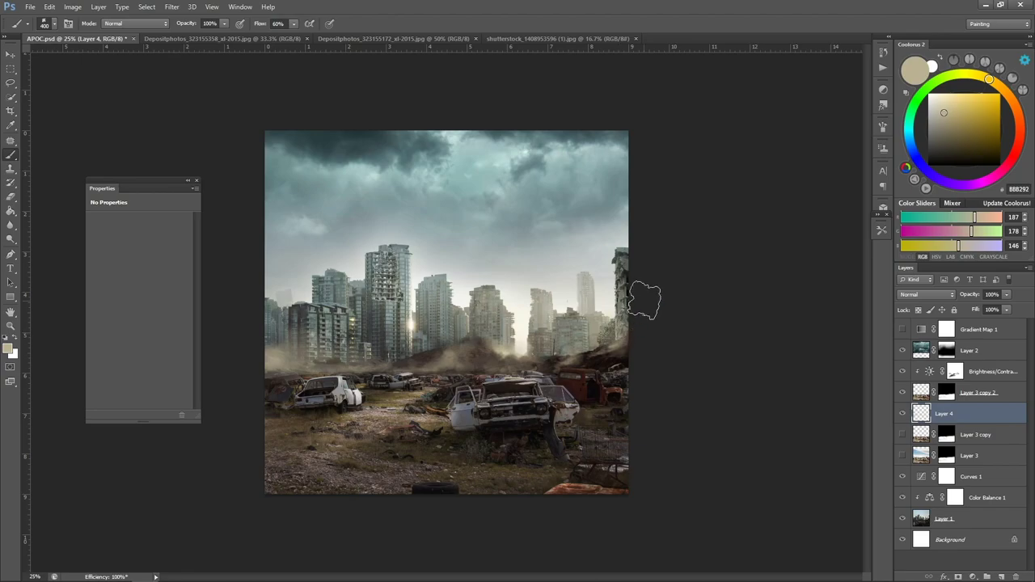
key("z")
left_click_drag(644, 301, 450, 282)
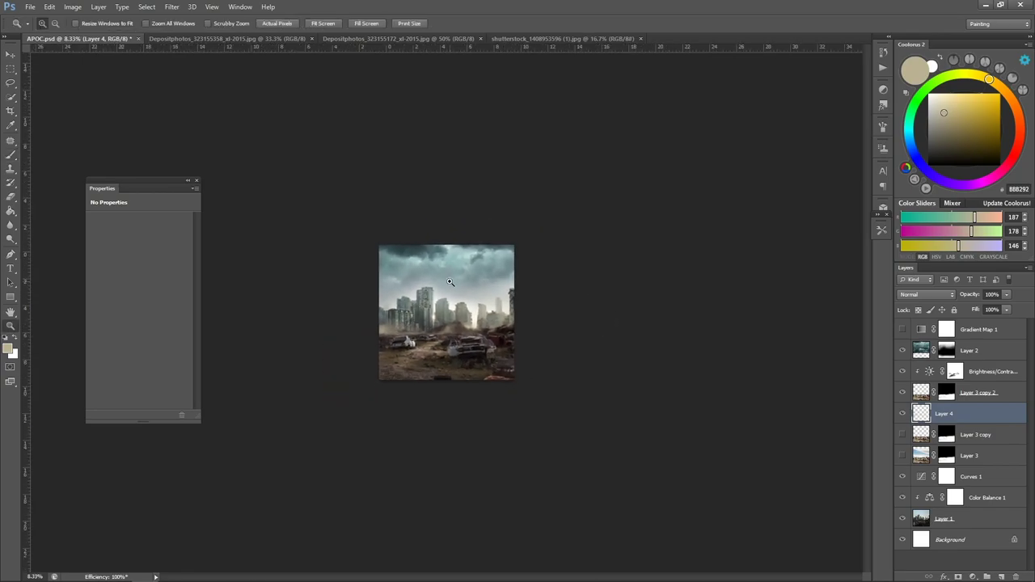
left_click(449, 281)
Save APOC.psd, return to 25% zoom and turn Gradient Map 1 back on.
key("ctrl+s")
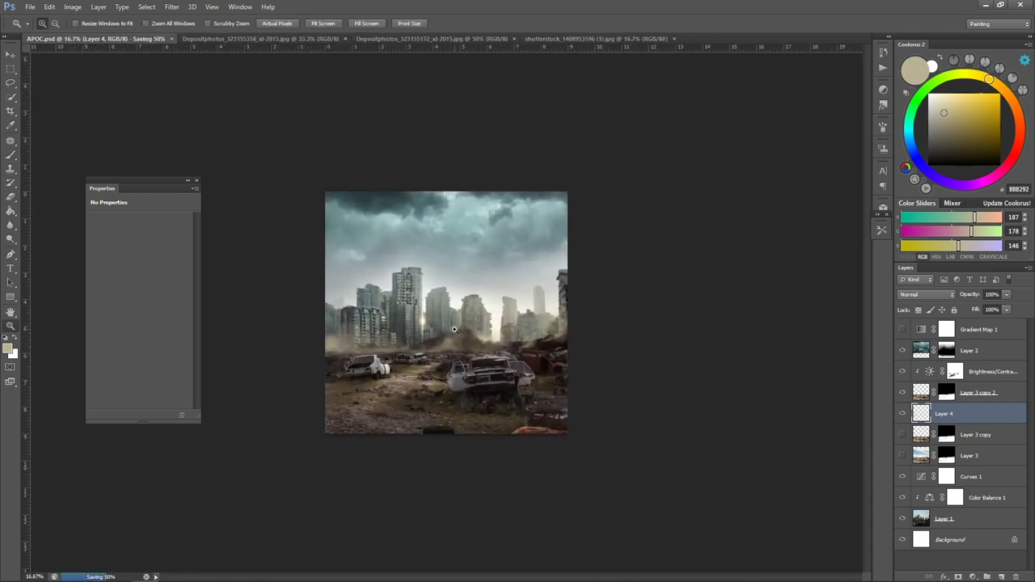
left_click(453, 329)
left_click(978, 329)
Add a new Layer 5 above Gradient Map 1 in Color Dodge blend mode.
left_click(902, 329)
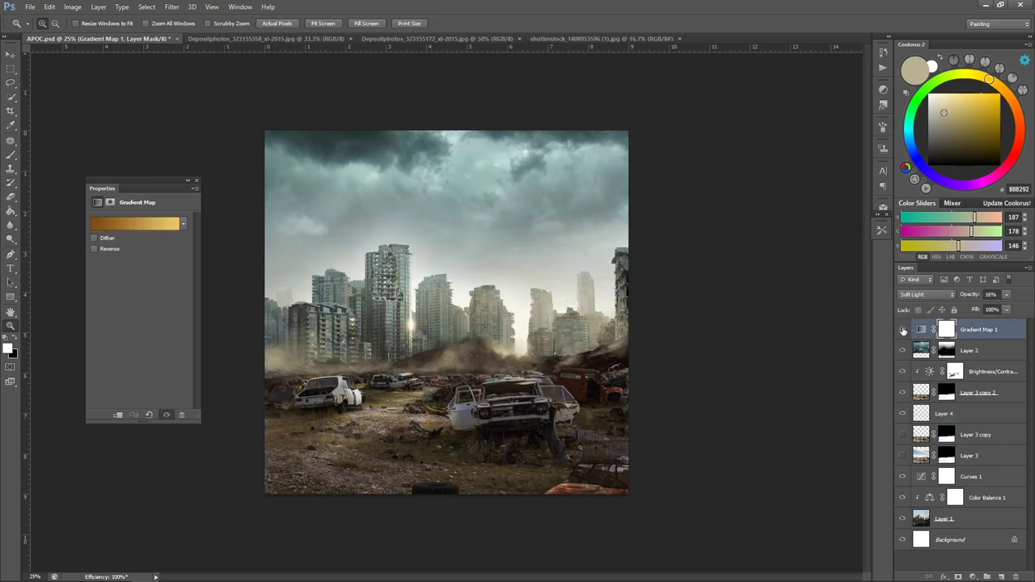
left_click(1001, 575)
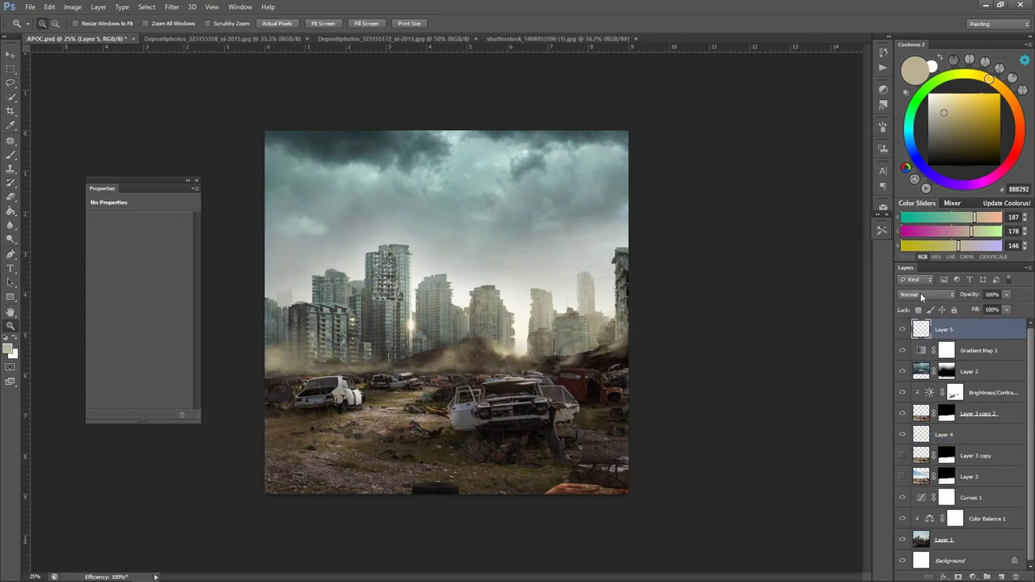
left_click(920, 292)
left_click(944, 387)
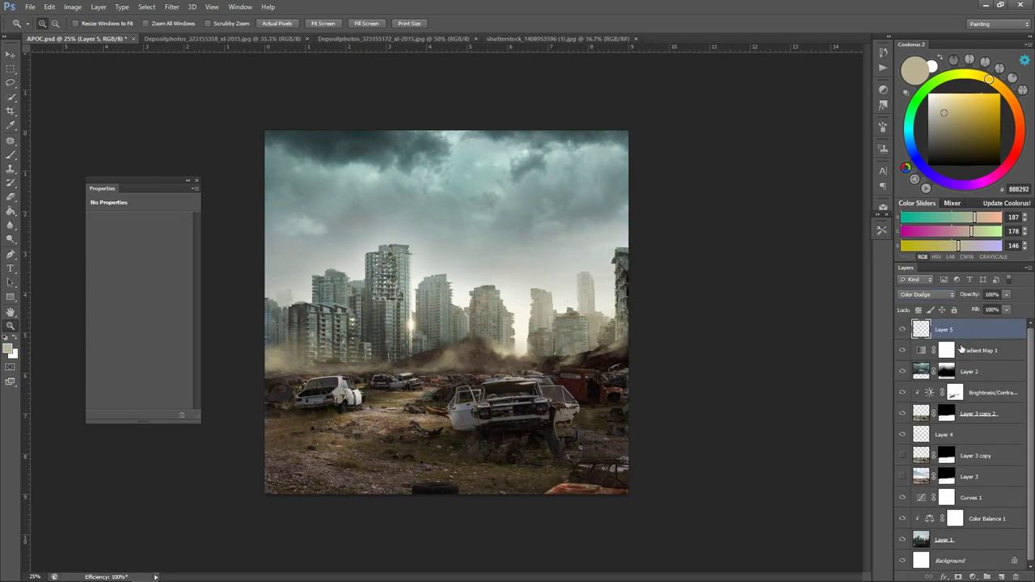
Choose the 00_blobby soft brush with a dark reddish-brown paint colour.
left_click(1017, 113)
left_click(882, 229)
key("b")
left_click(833, 260)
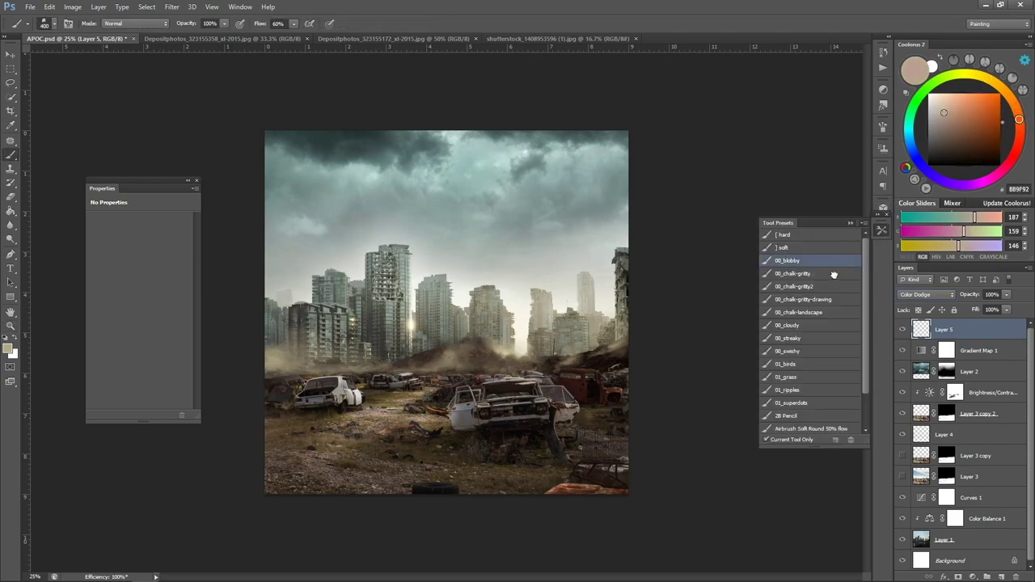
left_click_drag(962, 141, 974, 127)
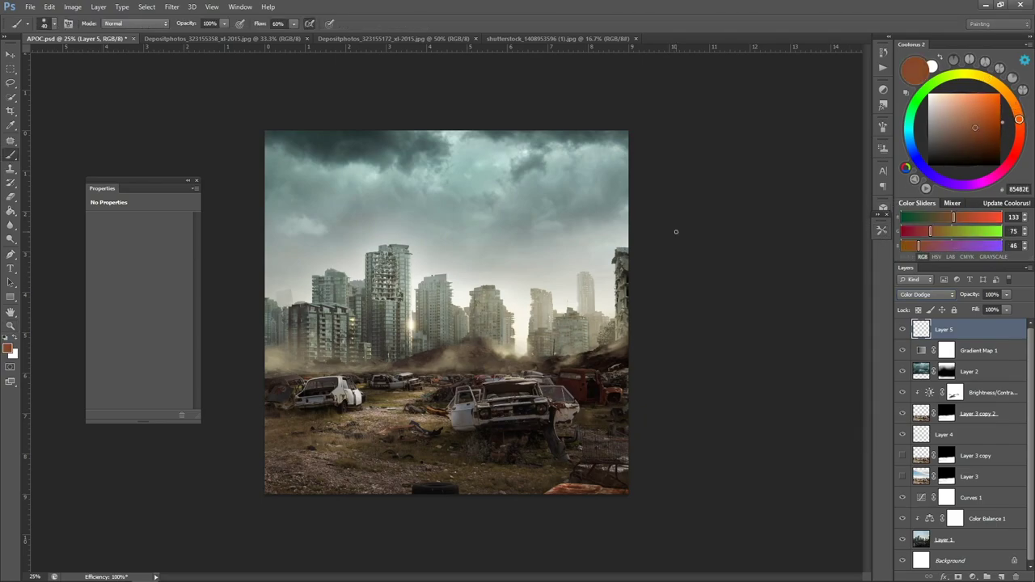
Paint orange glow around the sun and across the central, right and left buildings.
key("bracketright")
key("bracketright")
key("bracketright")
left_click_drag(520, 350, 523, 344)
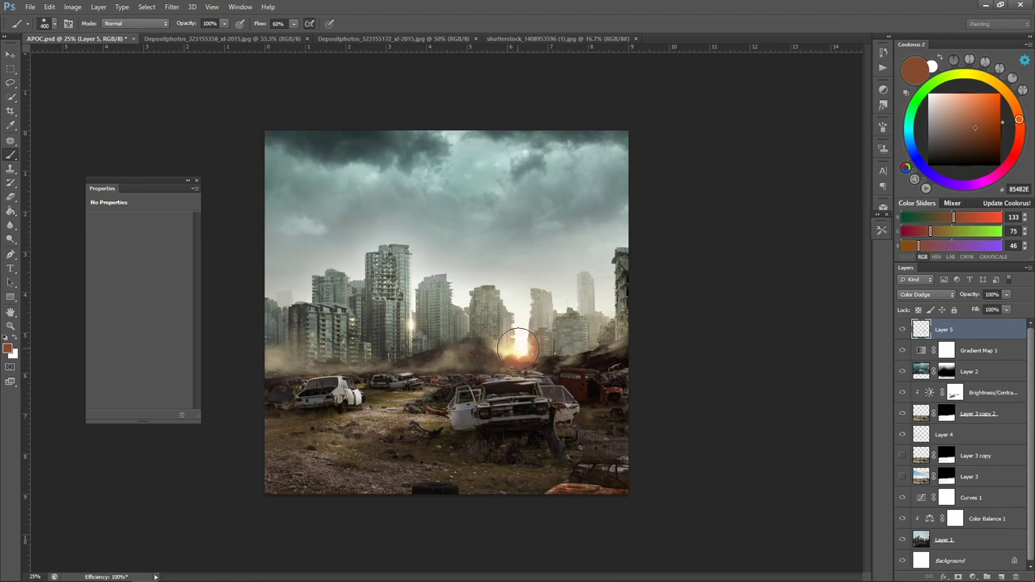
left_click_drag(414, 309, 459, 303)
key("bracketright")
key("bracketright")
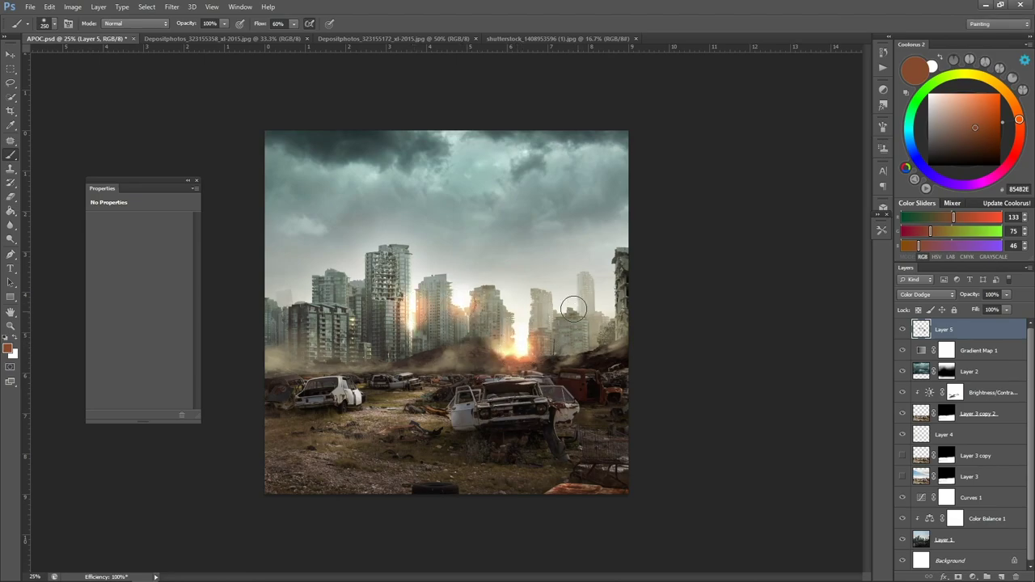
left_click_drag(599, 312, 607, 317)
key("bracketright")
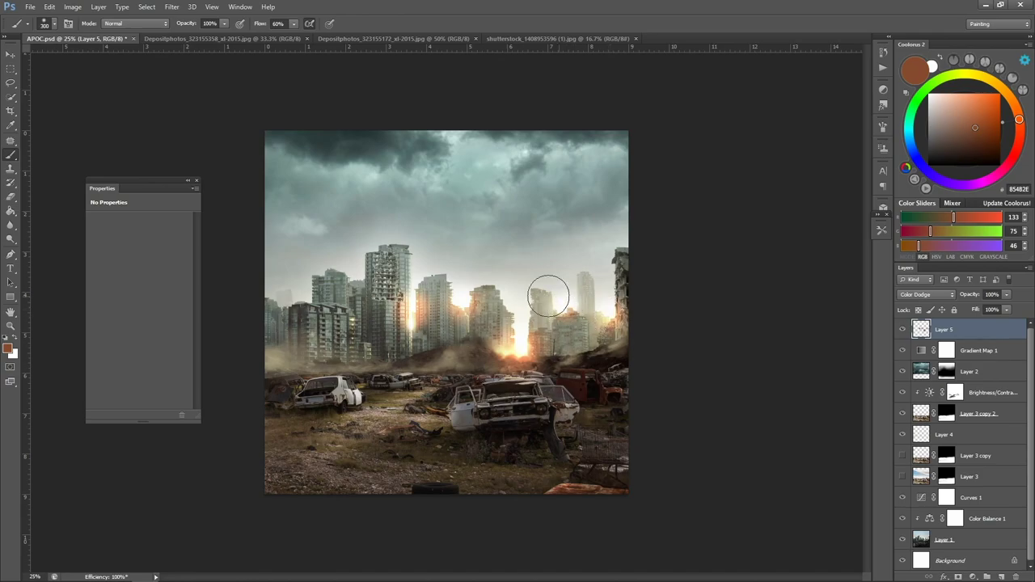
left_click_drag(548, 296, 527, 323)
key("bracketright")
key("bracketright")
key("bracketright")
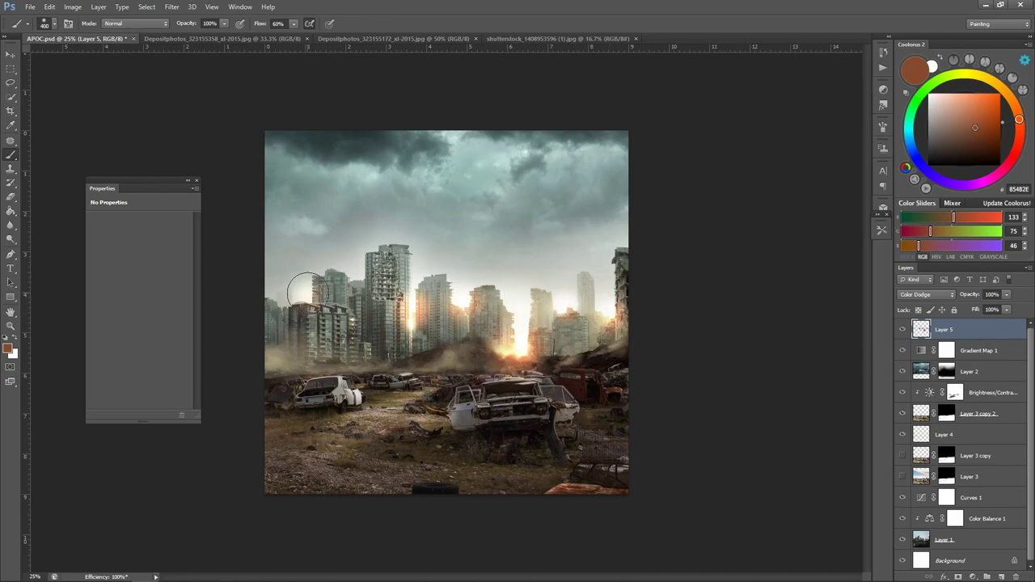
left_click_drag(293, 296, 349, 282)
Change the paint colour from bright orange to a darker brown and resize the brush.
key("e")
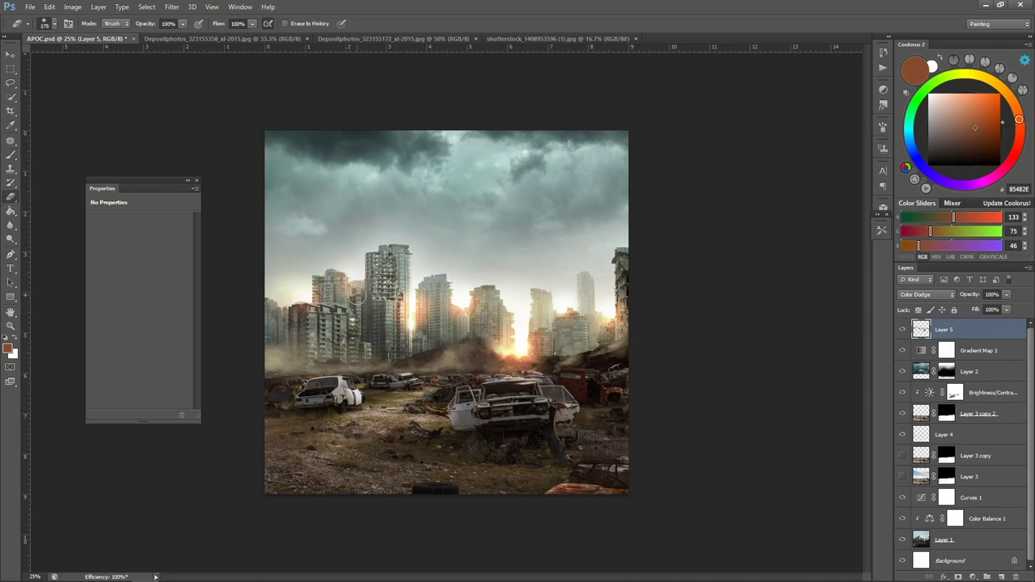
key("b")
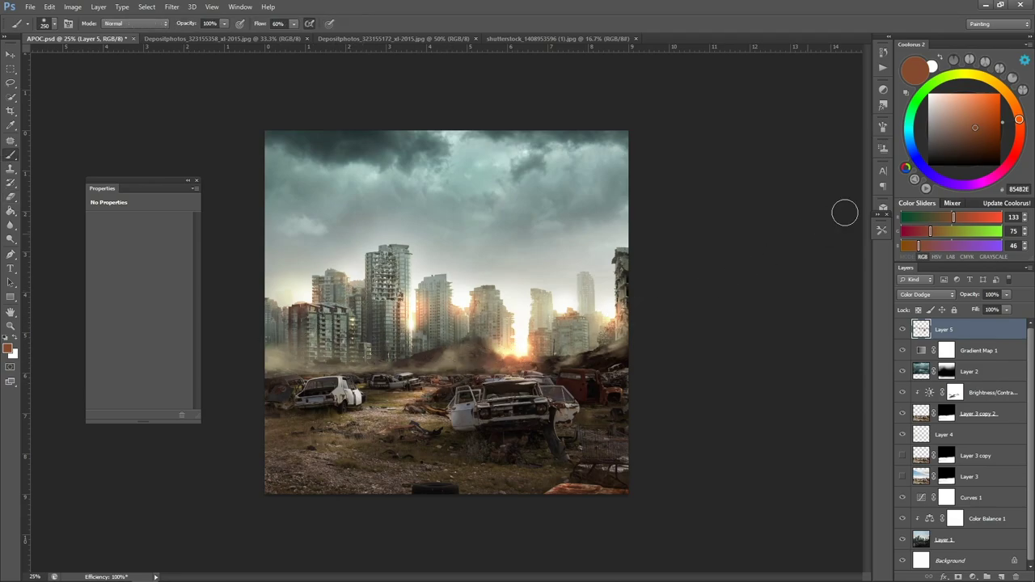
left_click(983, 95)
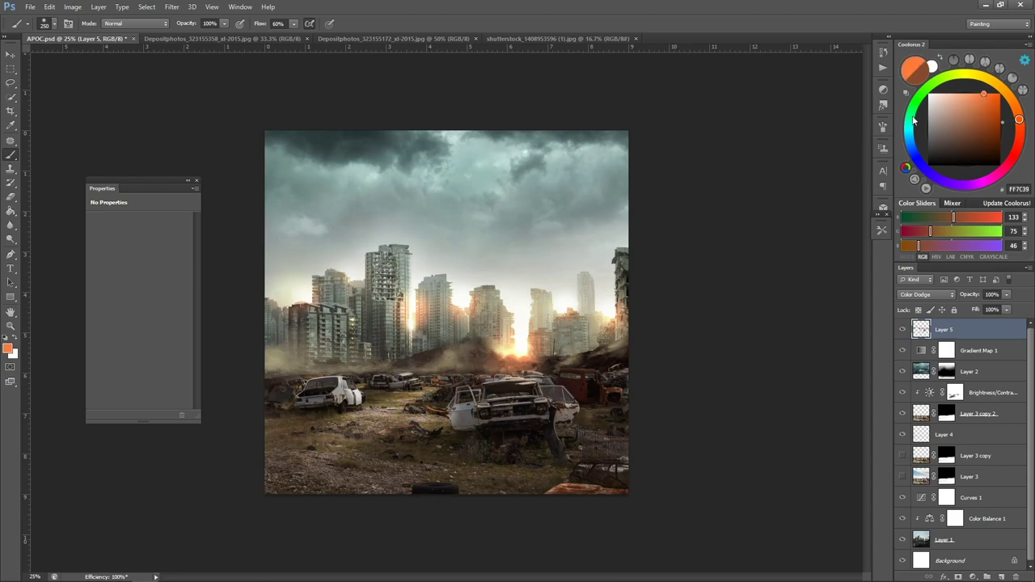
left_click_drag(1008, 118, 1003, 90)
left_click(991, 132)
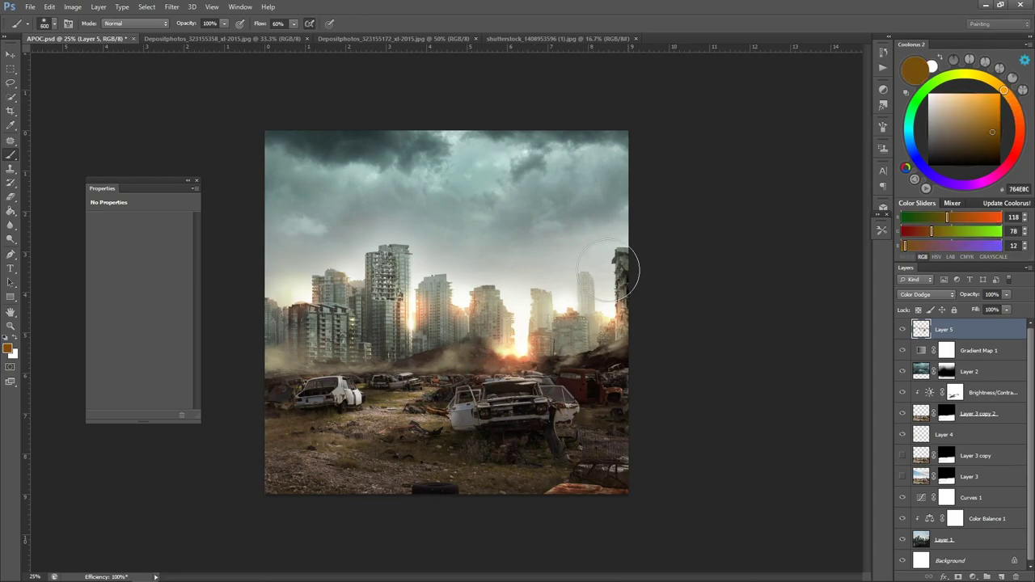
key("bracketright")
key("bracketright")
key("bracketright")
key("bracketleft")
key("bracketleft")
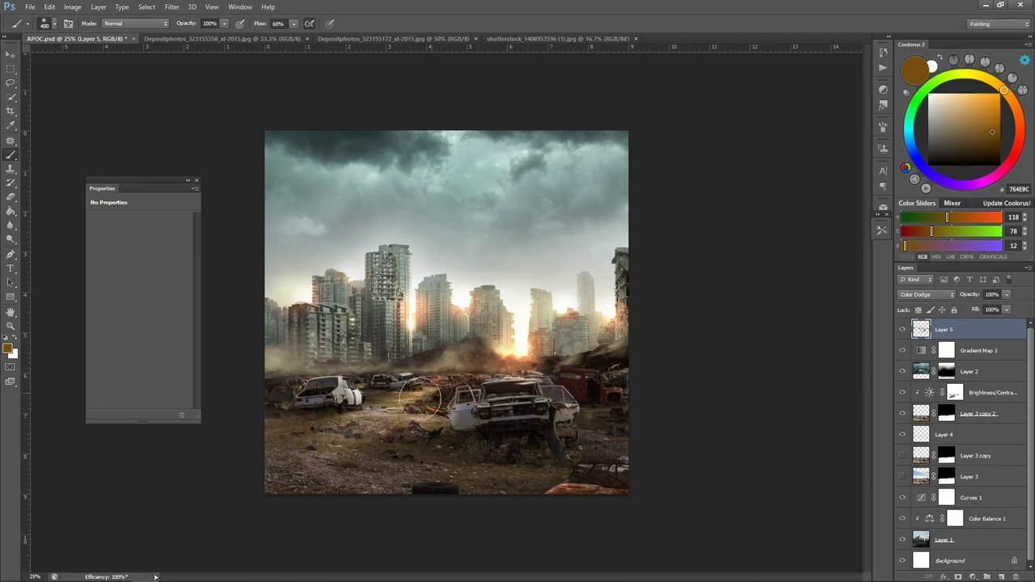
key("bracketleft")
key("bracketleft")
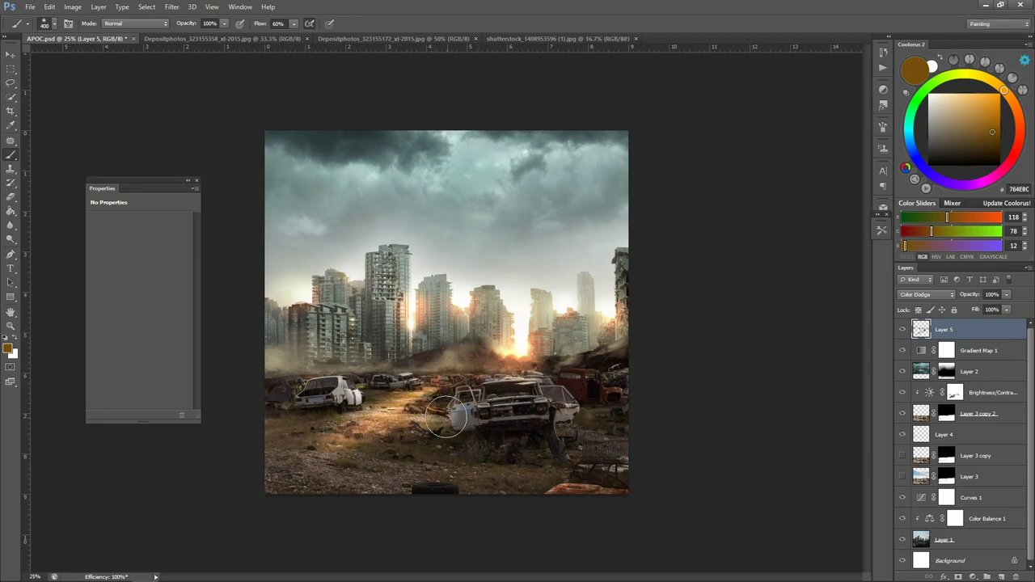
Paint orange glow over the foreground ground, erasing any excess.
key("e")
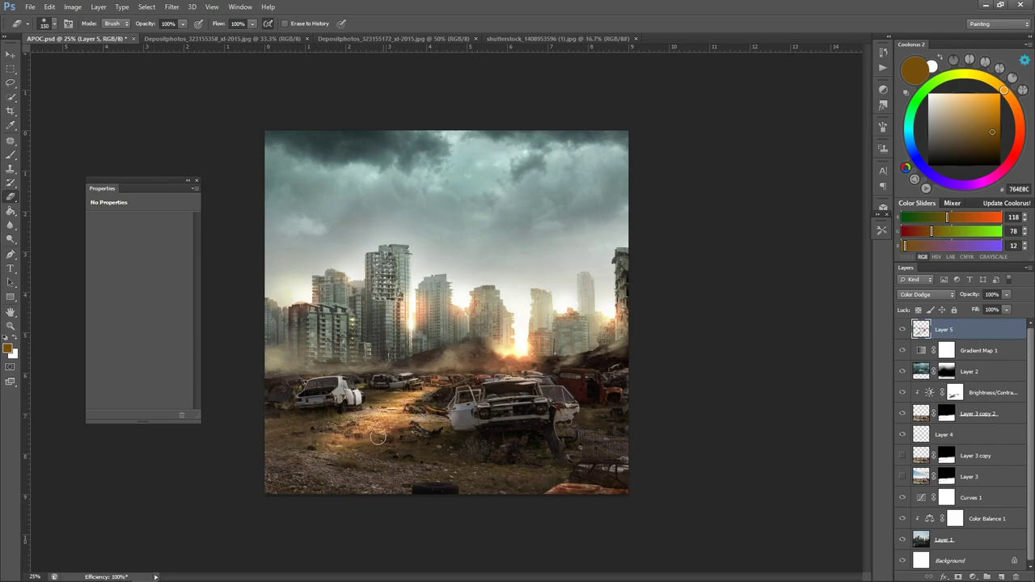
key("b")
left_click_drag(372, 428, 186, 490)
key("e")
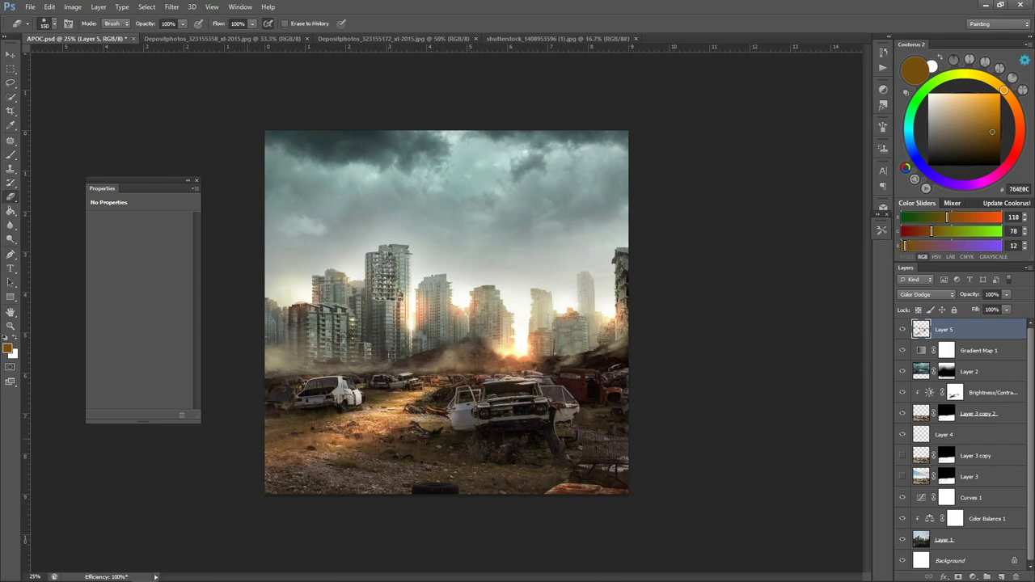
key("bracketright")
key("bracketright")
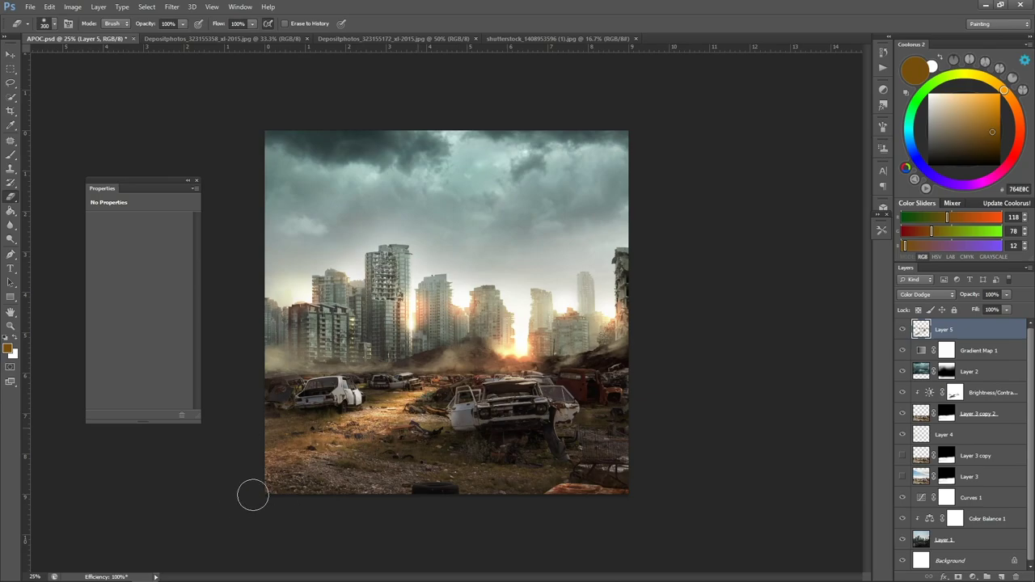
key("b")
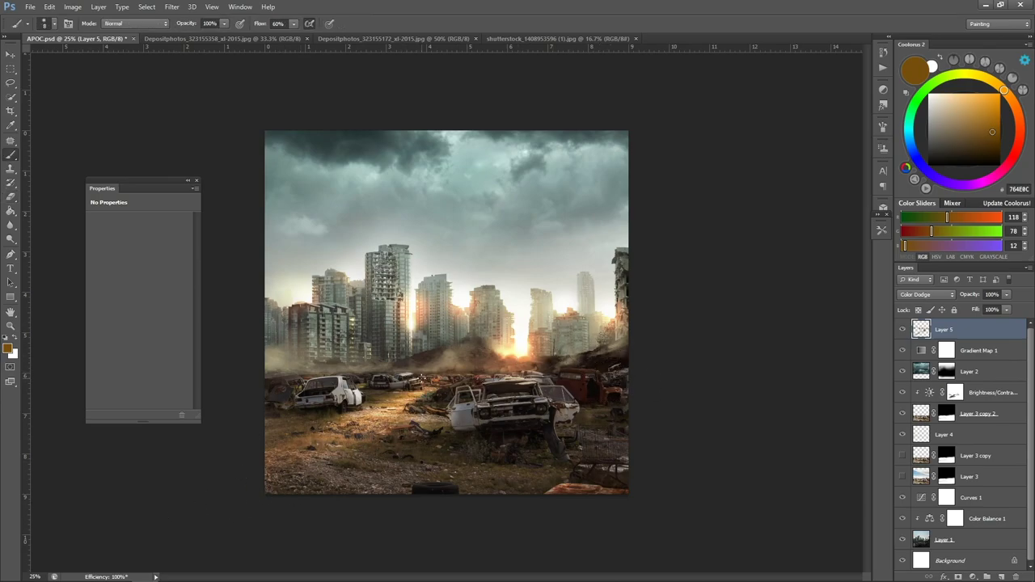
Zoom in and brighten the white car on the left with glow.
key("ctrl+plus")
key("ctrl+plus")
key("ctrl+plus")
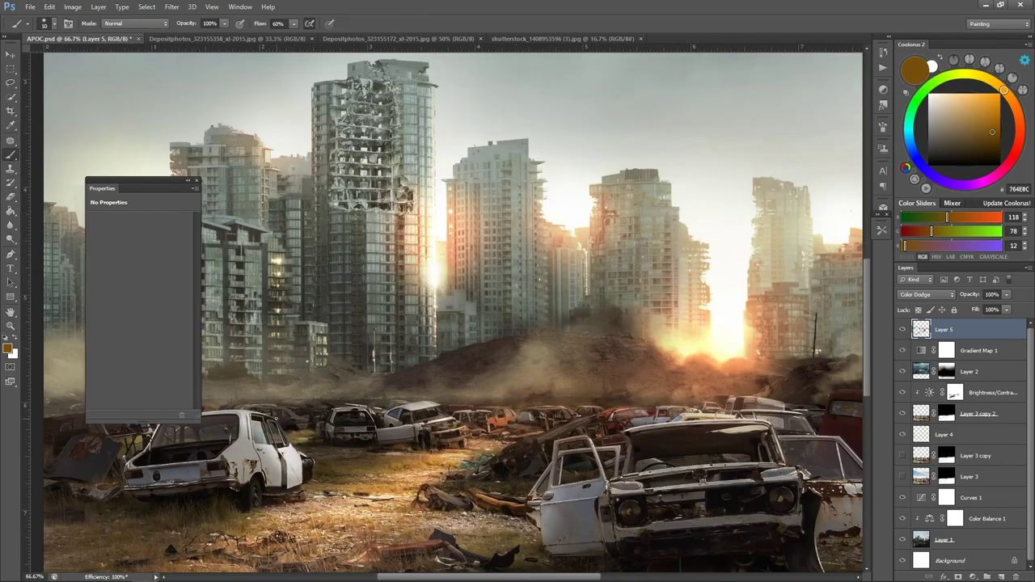
key("bracketright")
left_click_drag(271, 427, 295, 477)
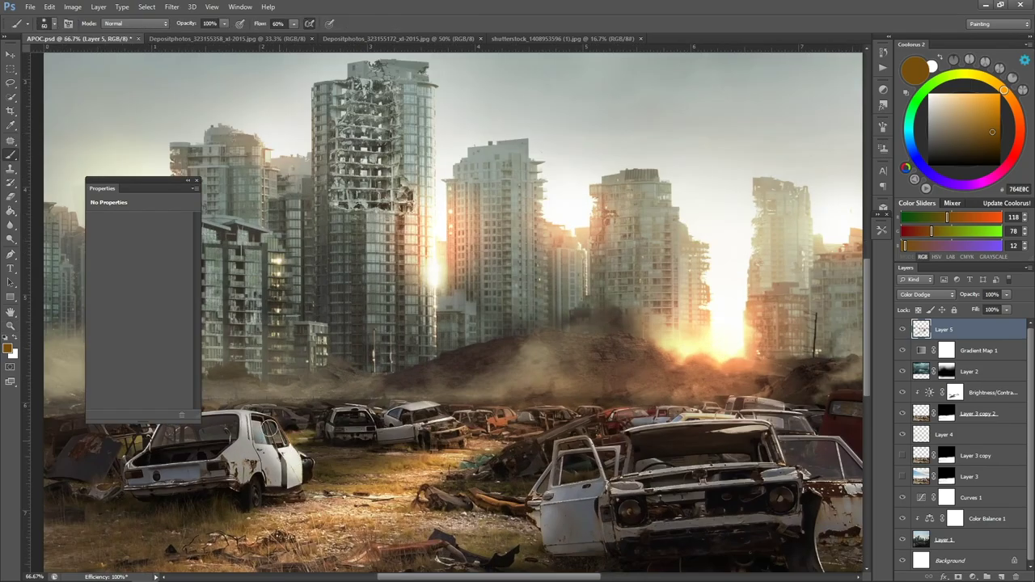
key("e")
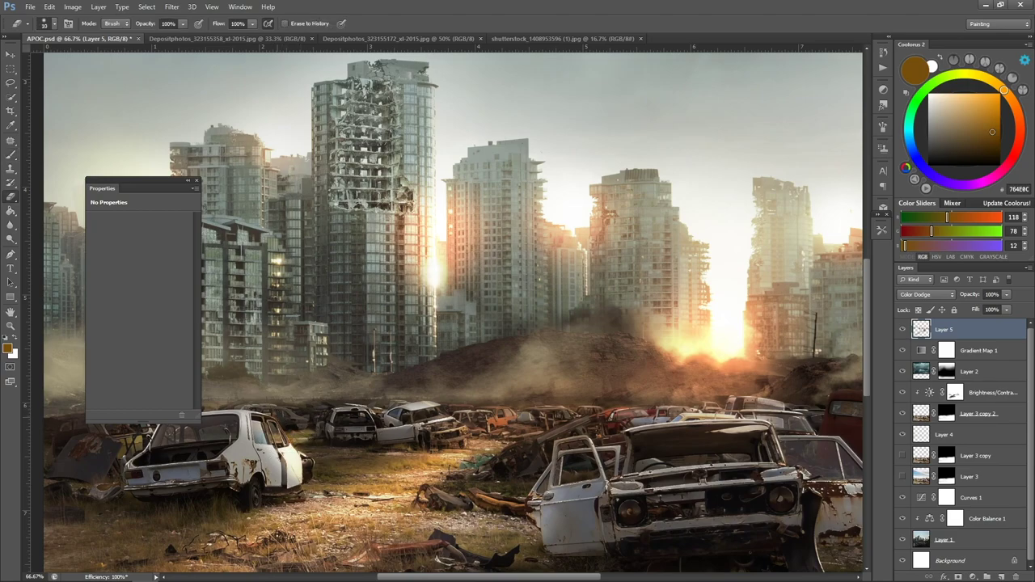
Set the view to 25% and add a Curves adjustment above sky Layer 2.
key("z")
left_click(467, 353, "alt")
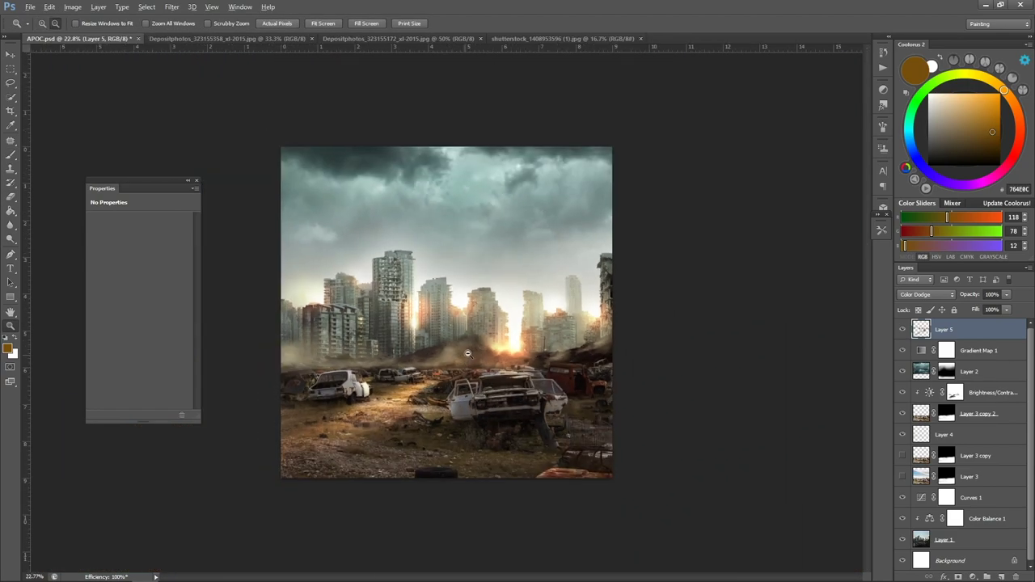
left_click(469, 283)
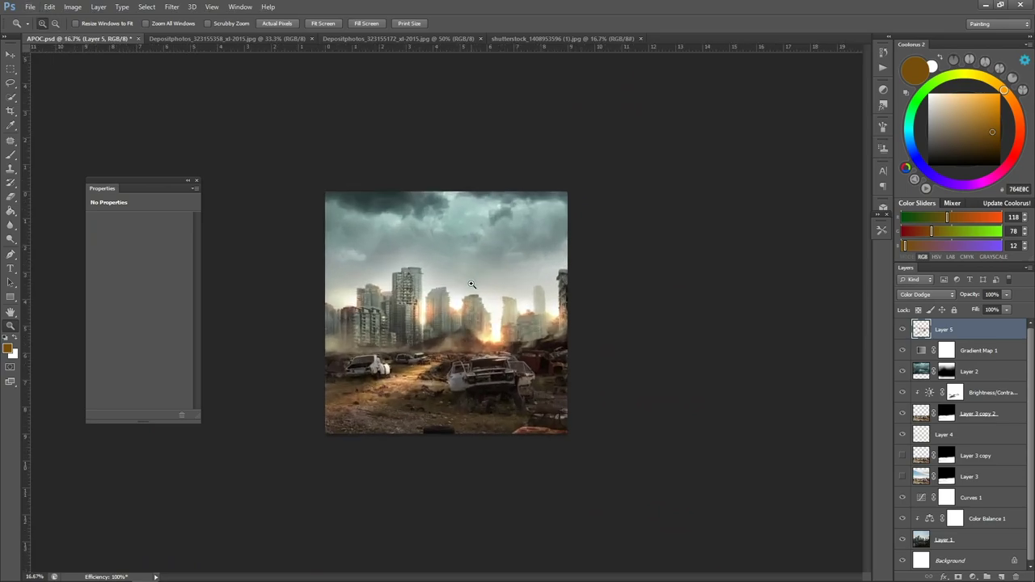
left_click(471, 283)
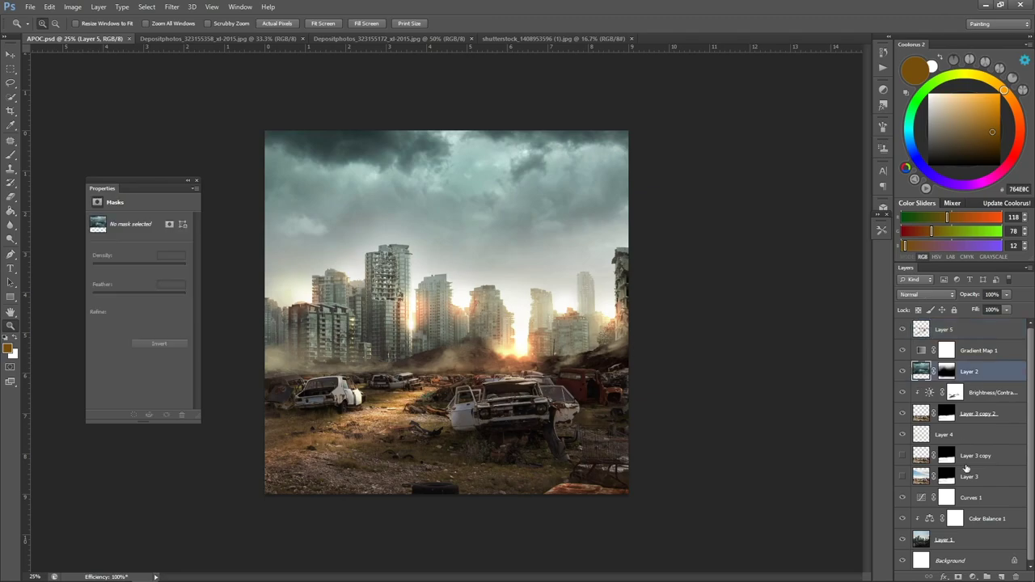
left_click(922, 371)
left_click(968, 575)
left_click(942, 393)
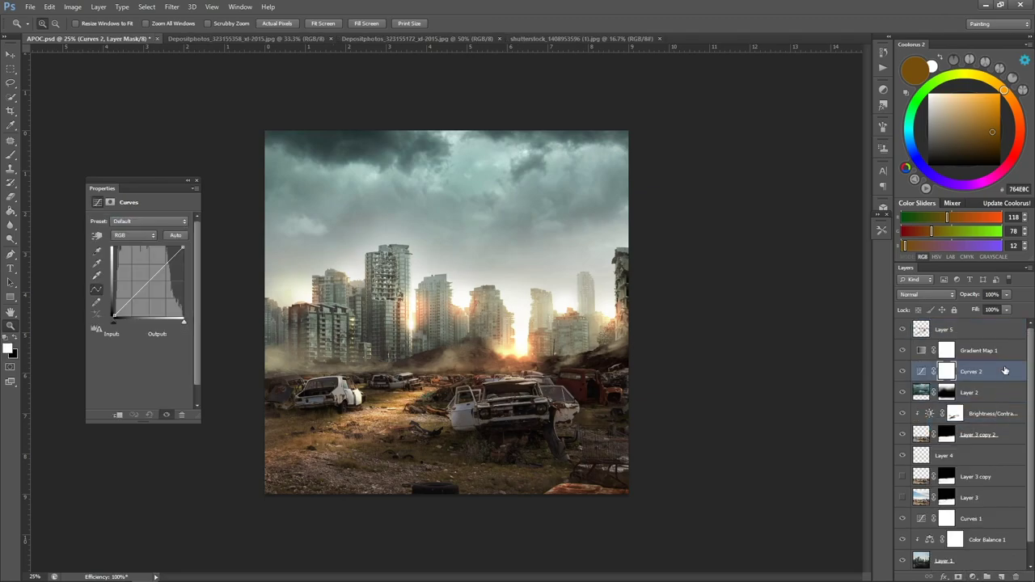
Clip Curves 2 to Layer 2, darkening the sky and lifting its highlights.
right_click(946, 371)
left_click(929, 303)
left_click_drag(174, 256, 173, 275)
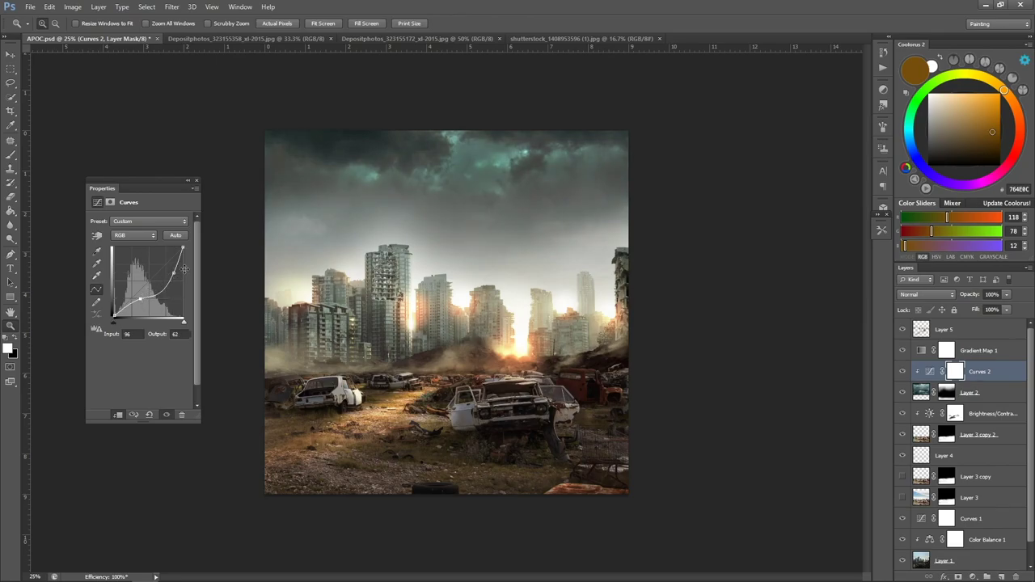
left_click_drag(160, 298, 162, 273)
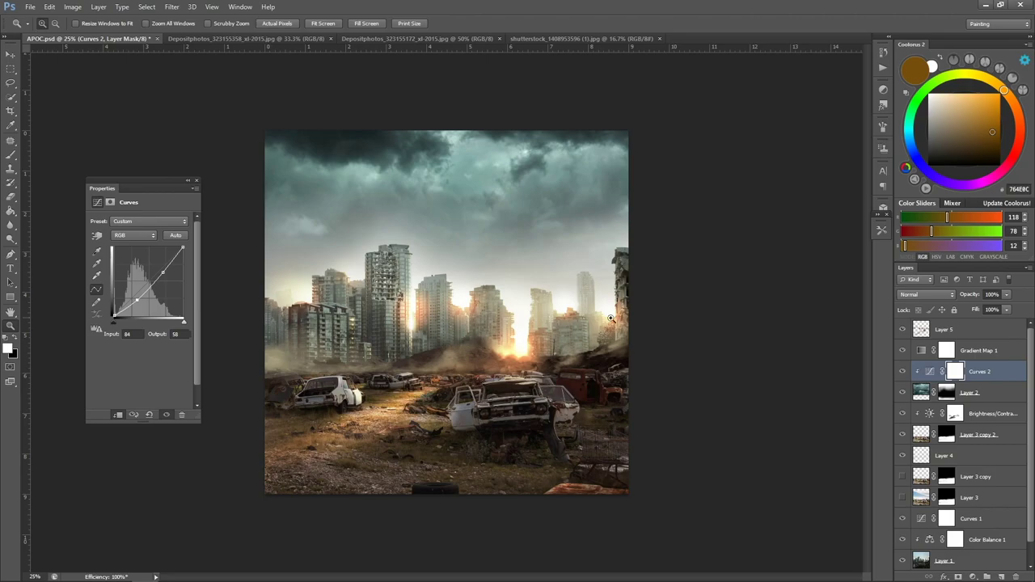
left_click(929, 401)
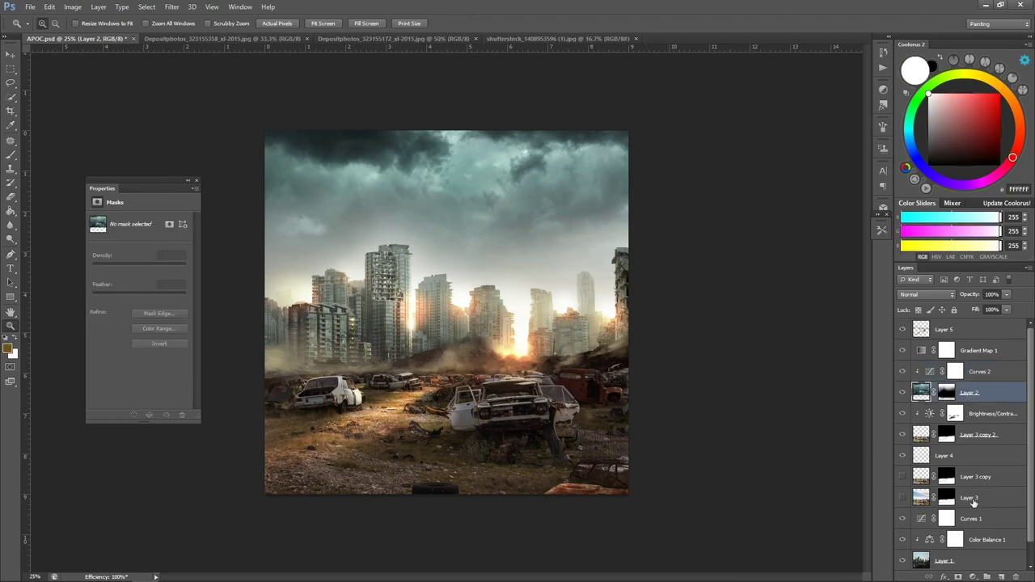
Add Color Balance 2 above Curves 2 with midtones red +30 and yellow -22.
left_click(973, 577)
left_click(966, 454)
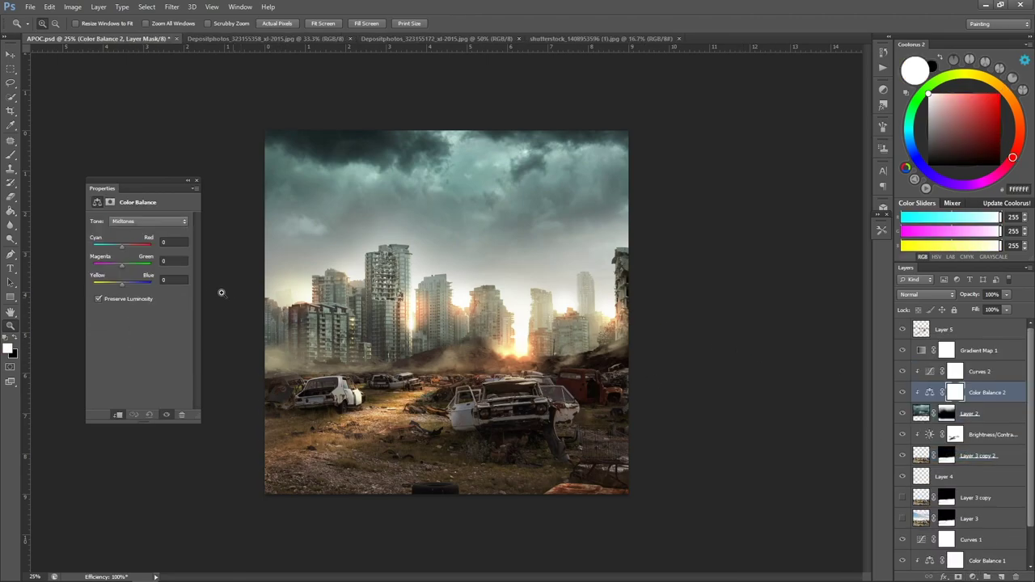
left_click_drag(125, 246, 115, 245)
left_click_drag(979, 391, 974, 362)
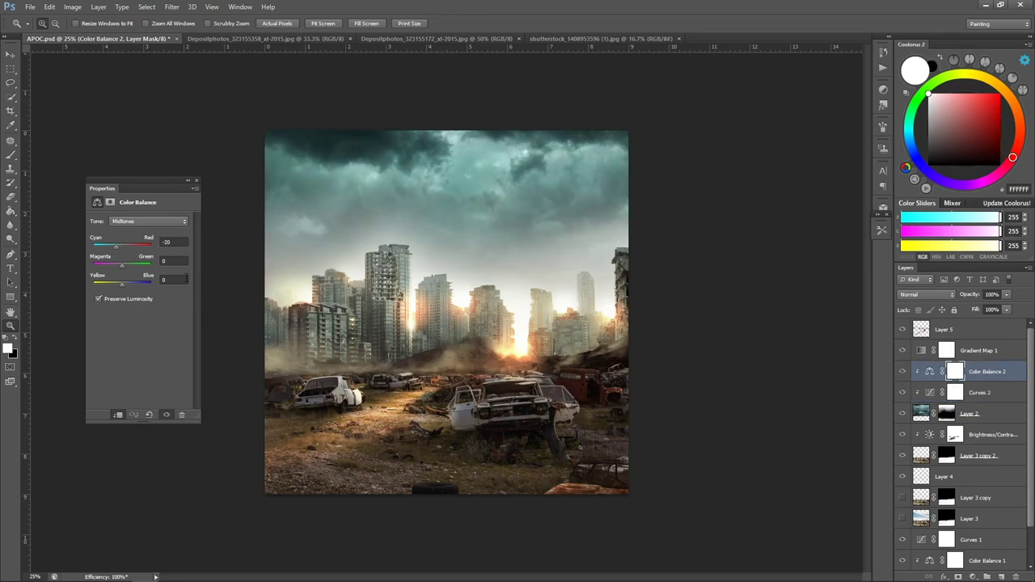
left_click_drag(132, 242, 129, 243)
left_click_drag(122, 282, 117, 285)
Save APOC.psd and review the overall grade at 25% view.
left_click_drag(524, 277, 460, 270)
key("ctrl+s")
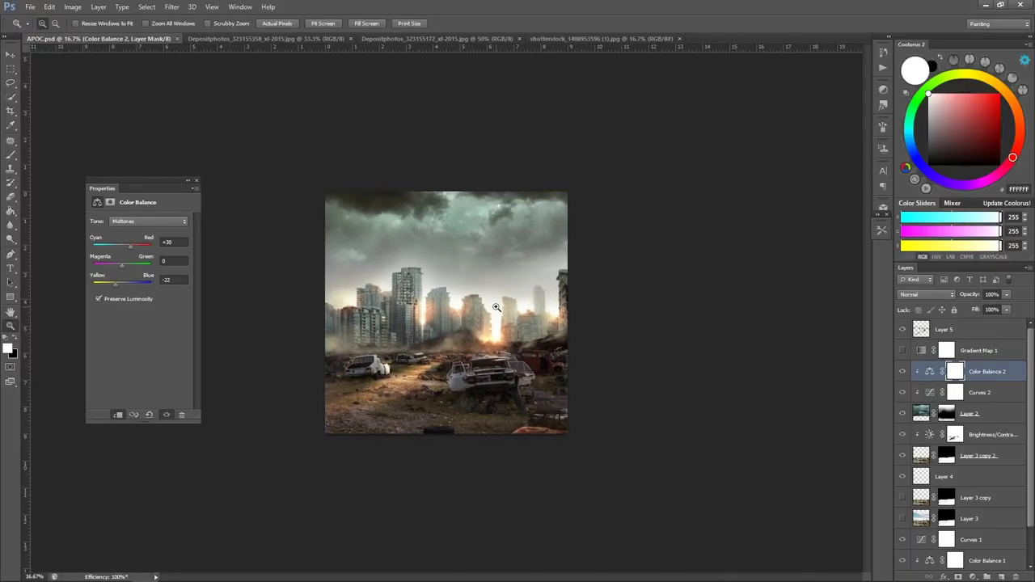
left_click(435, 278)
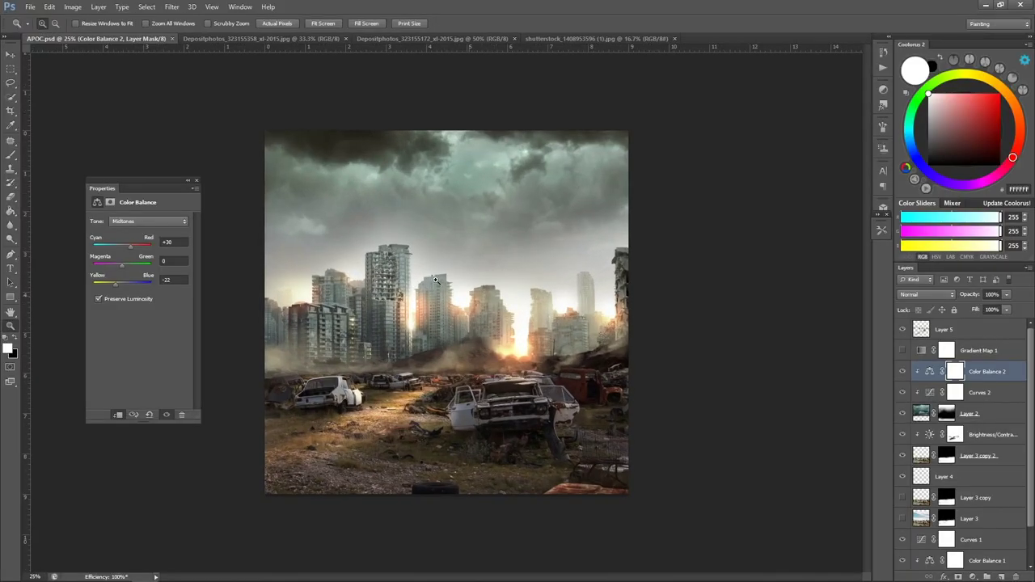
left_click(188, 182)
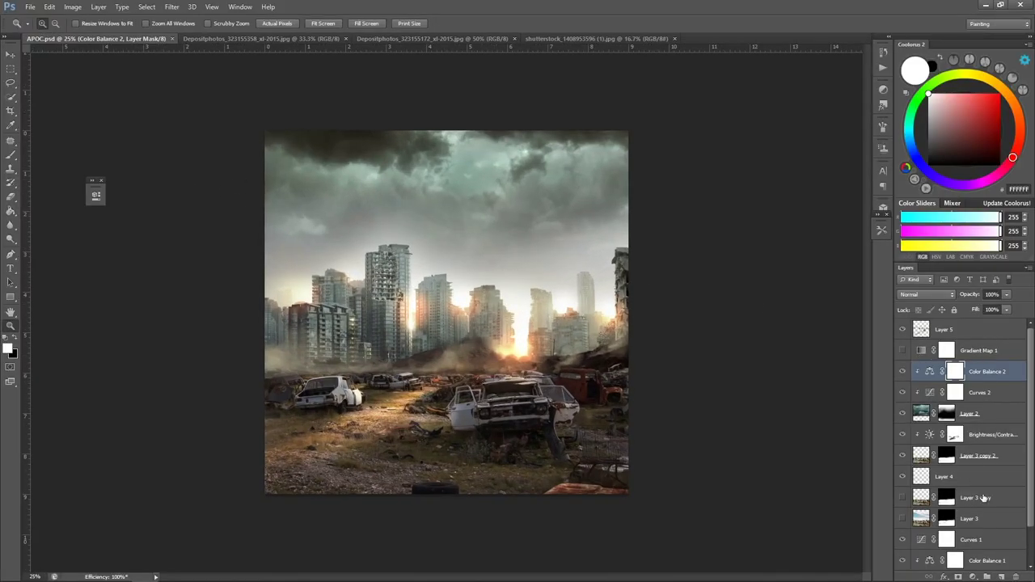
left_click(971, 576)
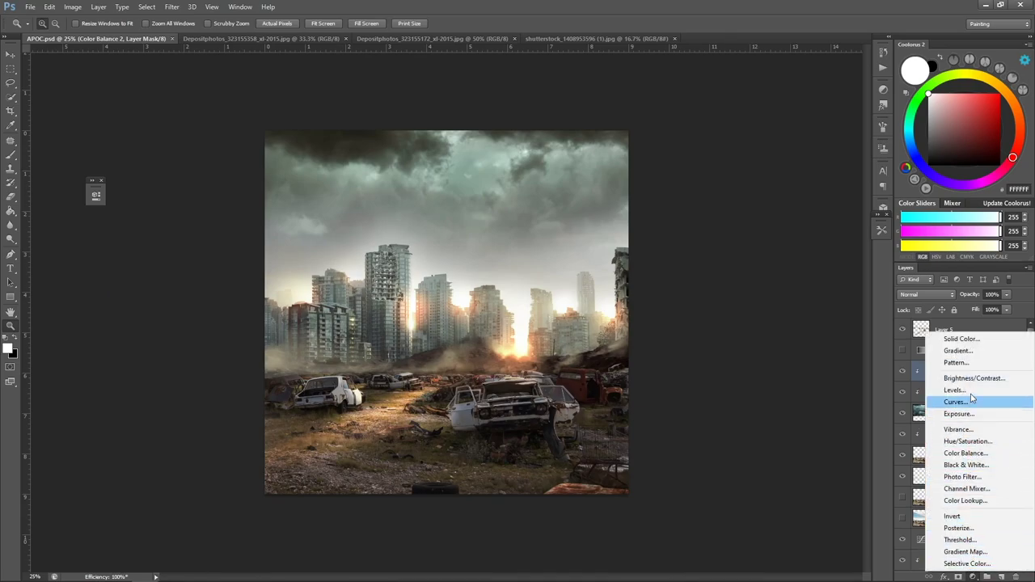
Add a Photo Filter with teal colour #5a8a8b at 29% density.
left_click(967, 477)
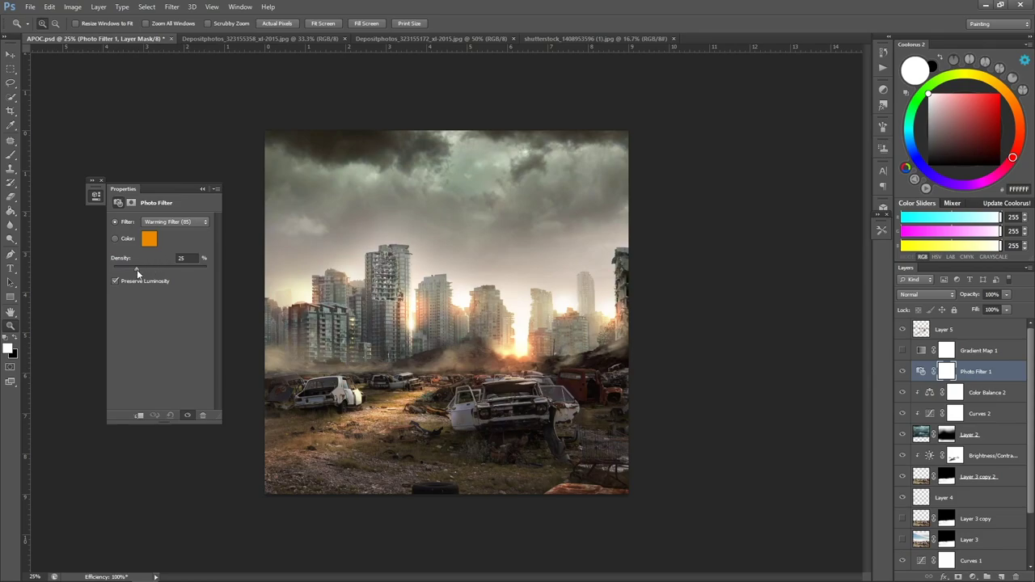
left_click_drag(137, 269, 199, 280)
left_click(149, 238)
left_click(734, 339)
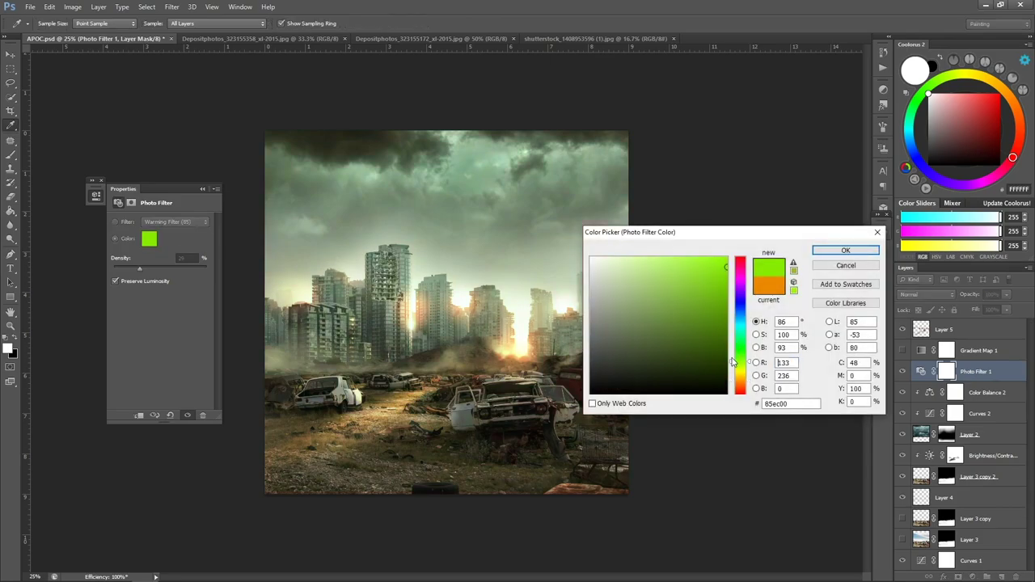
left_click(743, 380)
left_click(740, 328)
left_click(666, 330)
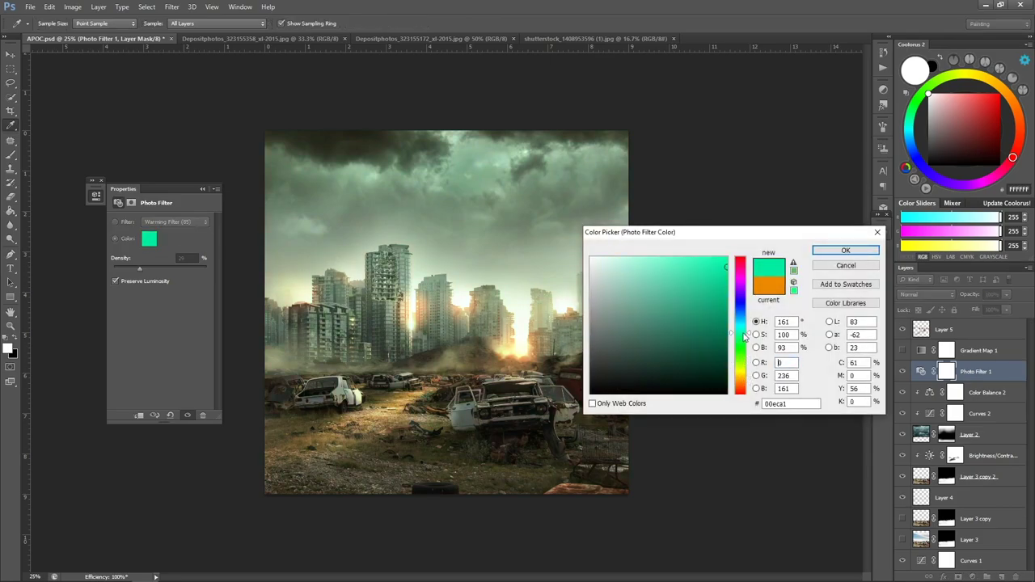
left_click(740, 326)
mouse_move(637, 336)
left_mouse_down()
mouse_move(617, 335)
mouse_move(639, 319)
left_mouse_up()
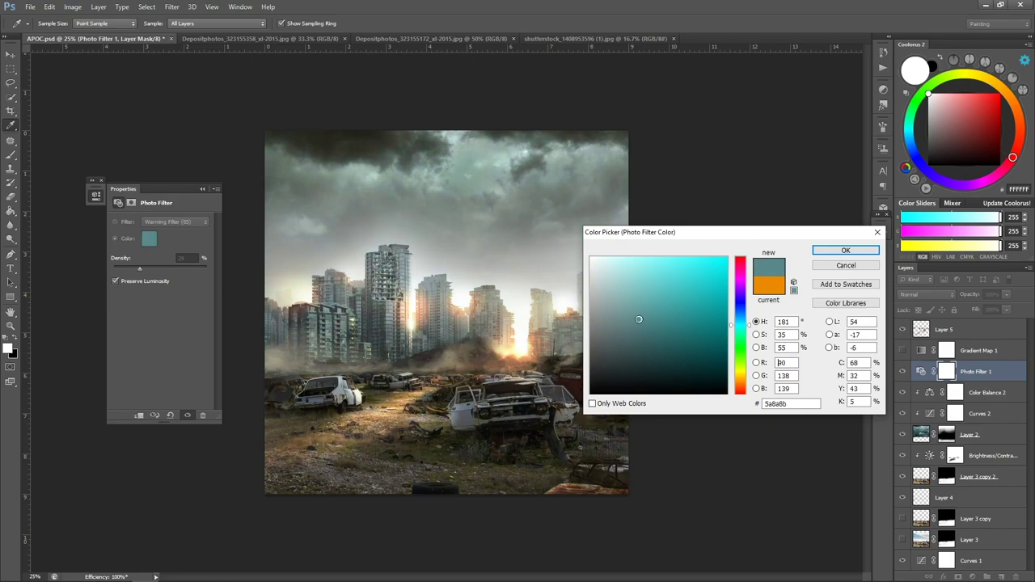
left_click(845, 252)
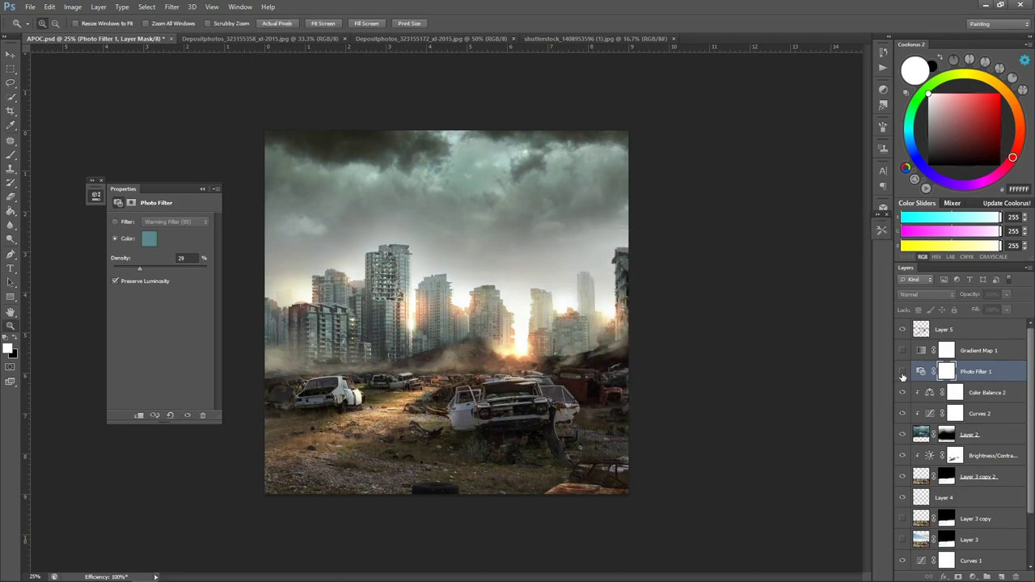
Review the whole image at 25%, then bring up the Depositphotos clouds photos.
left_click(422, 297, "alt")
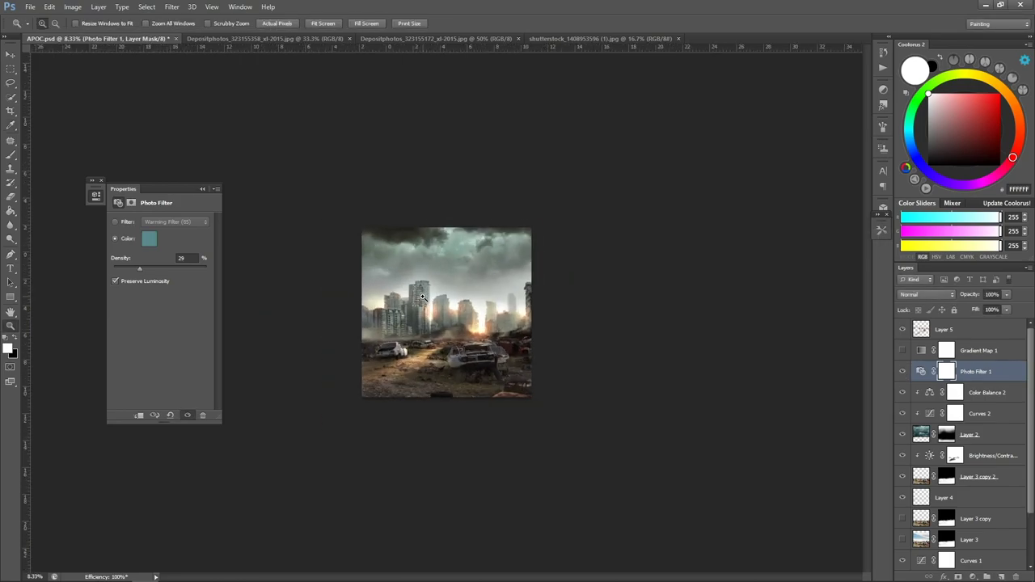
left_click(422, 297)
left_click(422, 298)
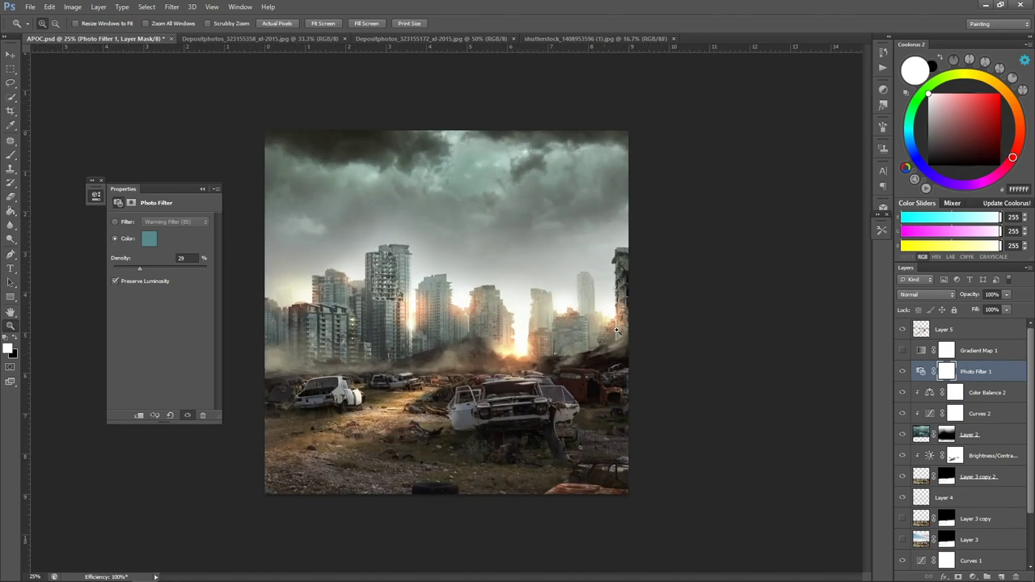
left_click(271, 39)
left_click(397, 39)
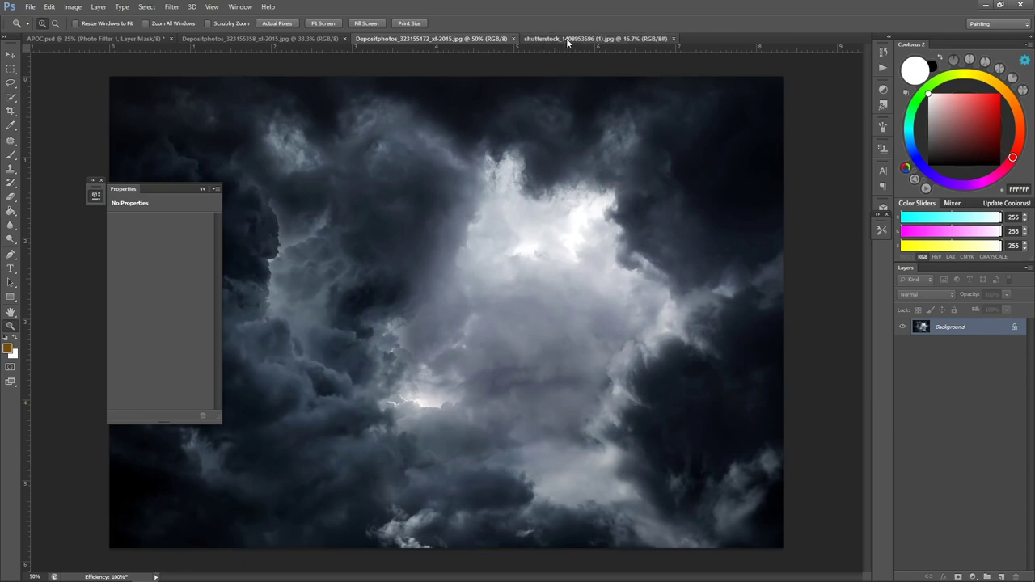
Drag the stormy clouds photo into APOC and enlarge it to about 128%.
left_click(566, 38)
left_click(444, 39)
key("v")
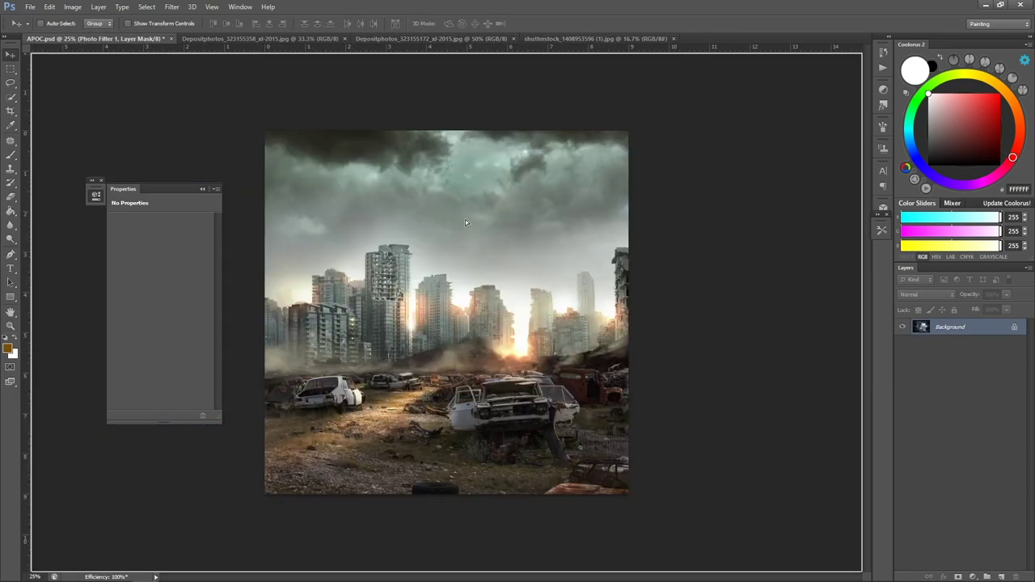
left_click_drag(77, 42, 465, 219)
key("ctrl+t")
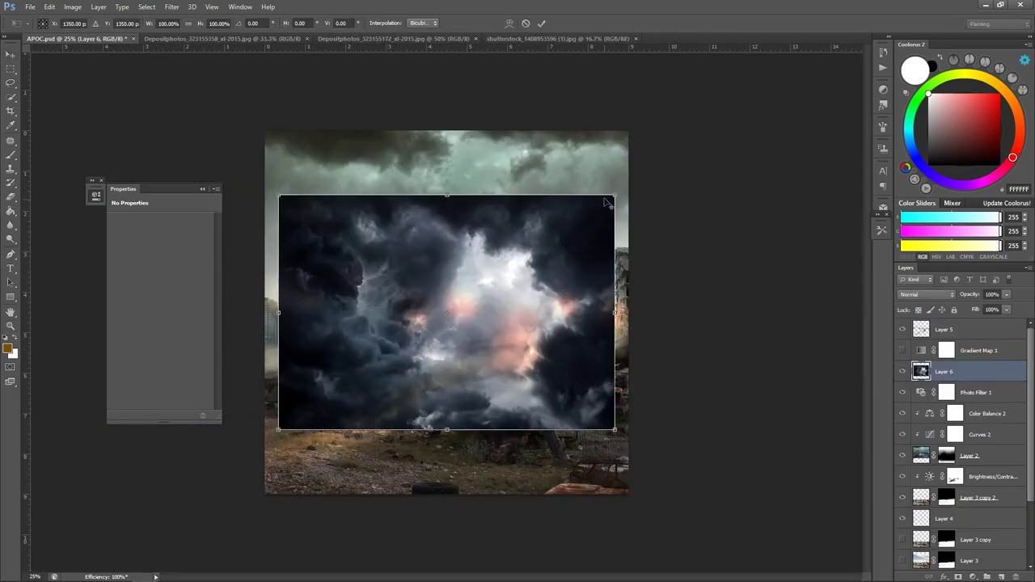
left_click_drag(616, 194, 673, 182)
left_click(541, 23)
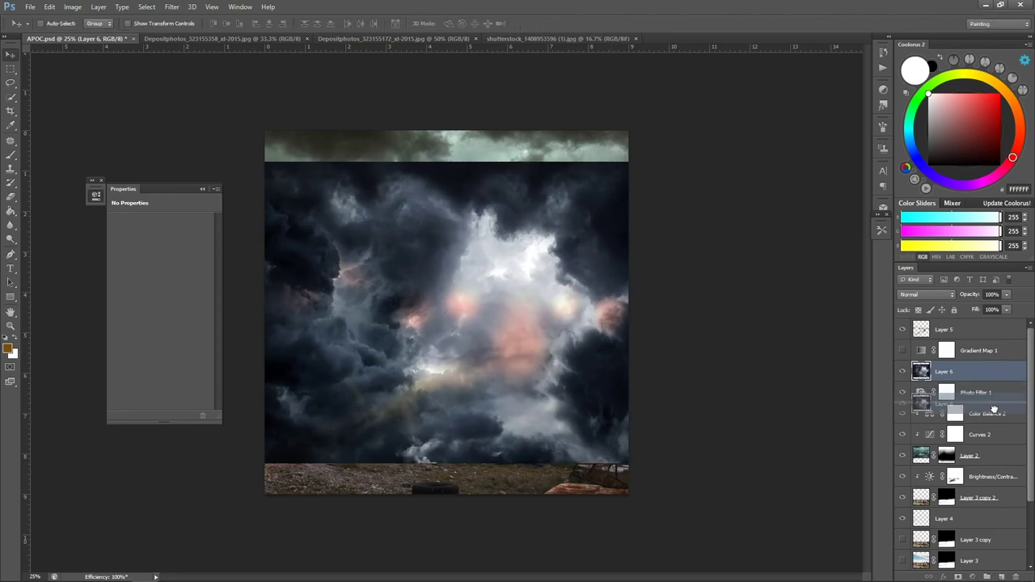
Place Layer 6 below Layer 2, mask it and hide clouds over the city skyline.
left_click_drag(978, 453, 979, 466)
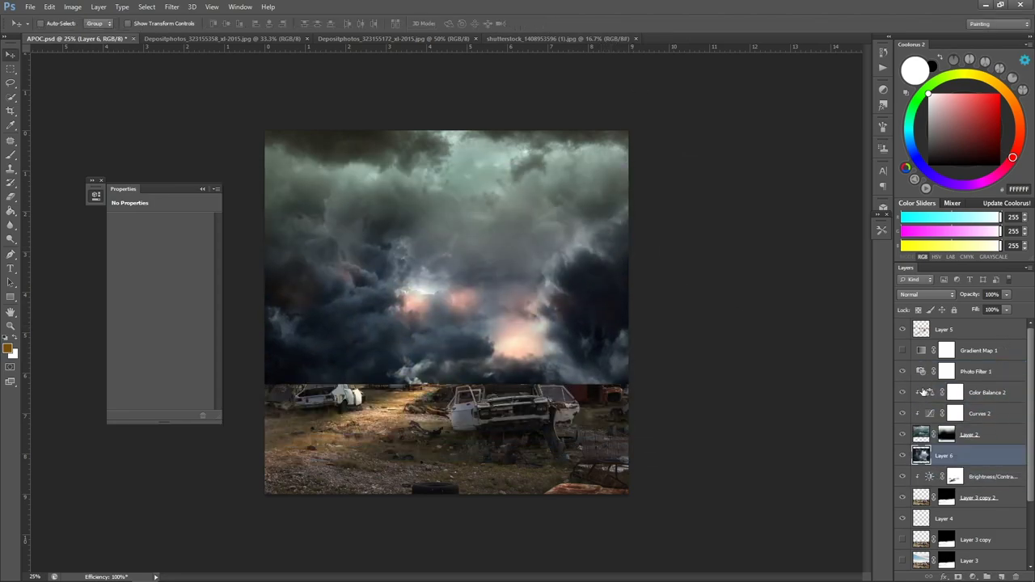
left_click(957, 576)
key("b")
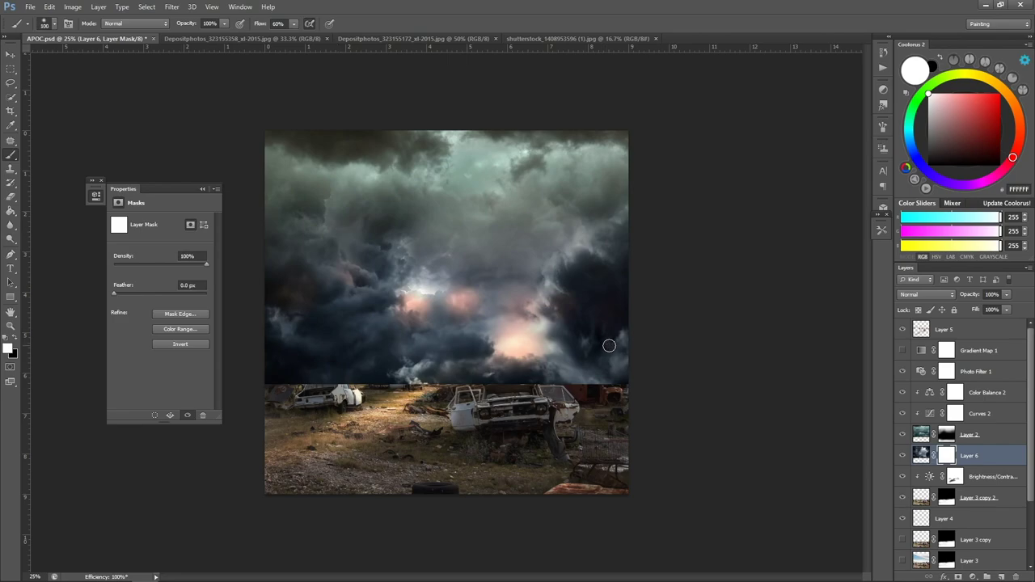
key("bracketright")
key("bracketright")
key("bracketright")
key("x")
mouse_move(623, 305)
left_mouse_down()
mouse_move(215, 359)
mouse_move(275, 279)
left_mouse_up()
key("p")
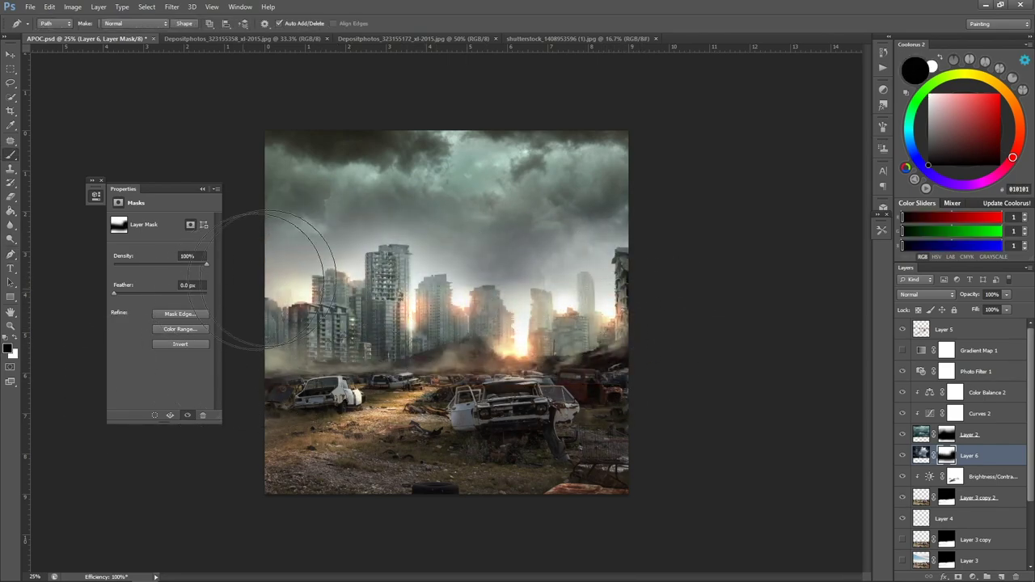
Restore clouds in the upper sky and fade them above the left skyline.
key("b")
key("x")
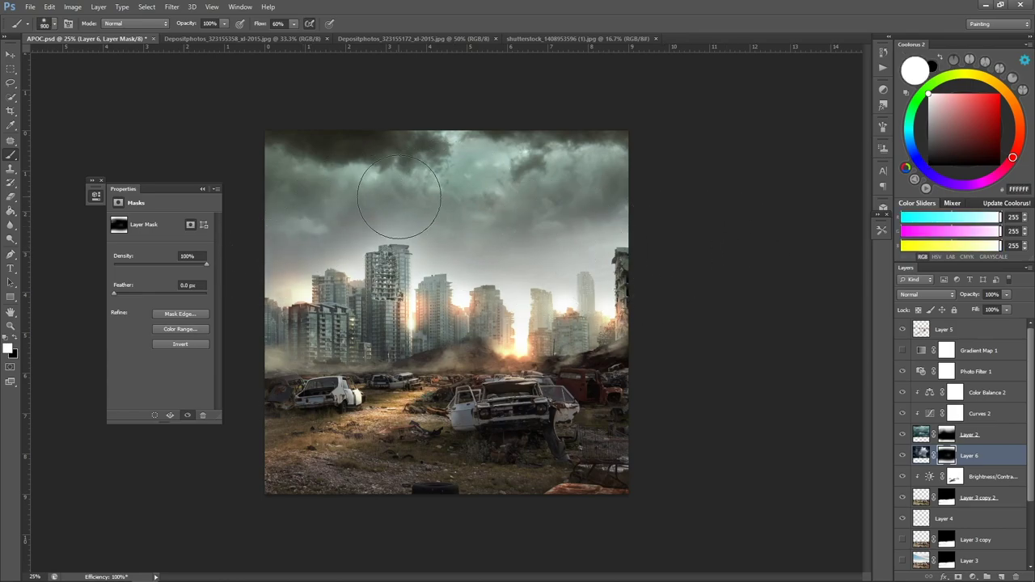
mouse_move(399, 198)
left_mouse_down()
mouse_move(593, 263)
mouse_move(369, 277)
mouse_move(348, 257)
left_mouse_up()
key("x")
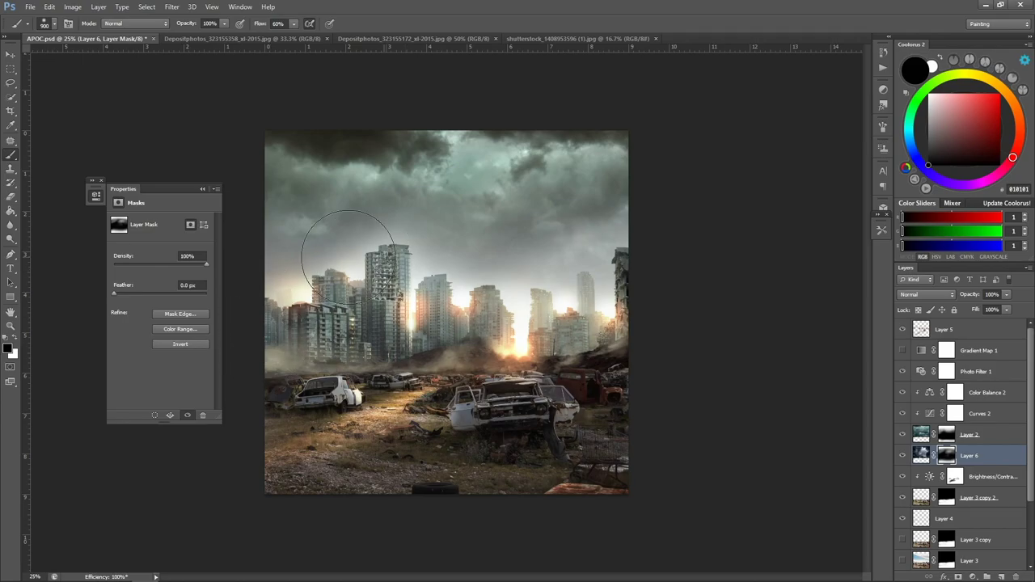
key("x")
key("x")
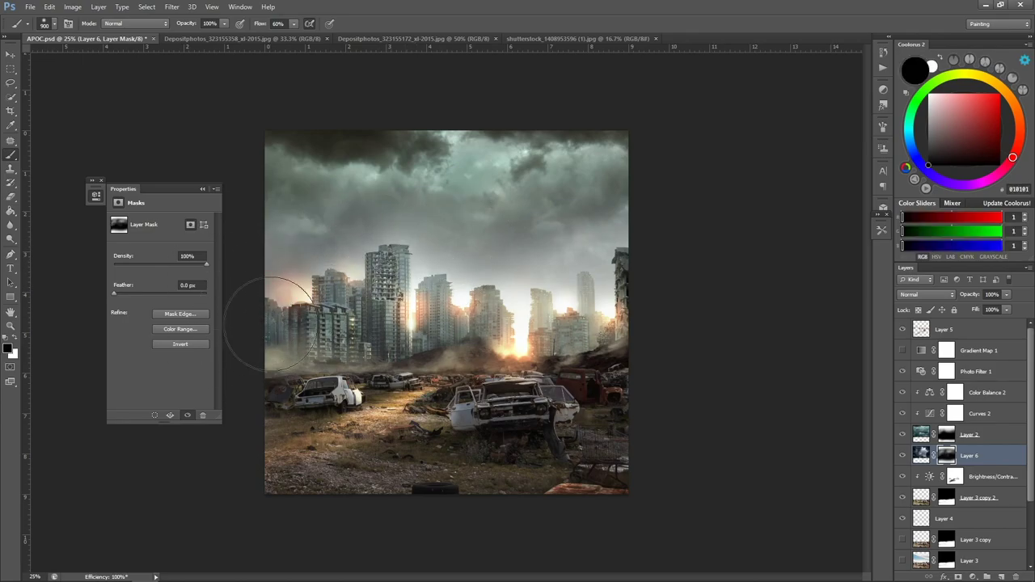
left_click_drag(269, 324, 427, 208)
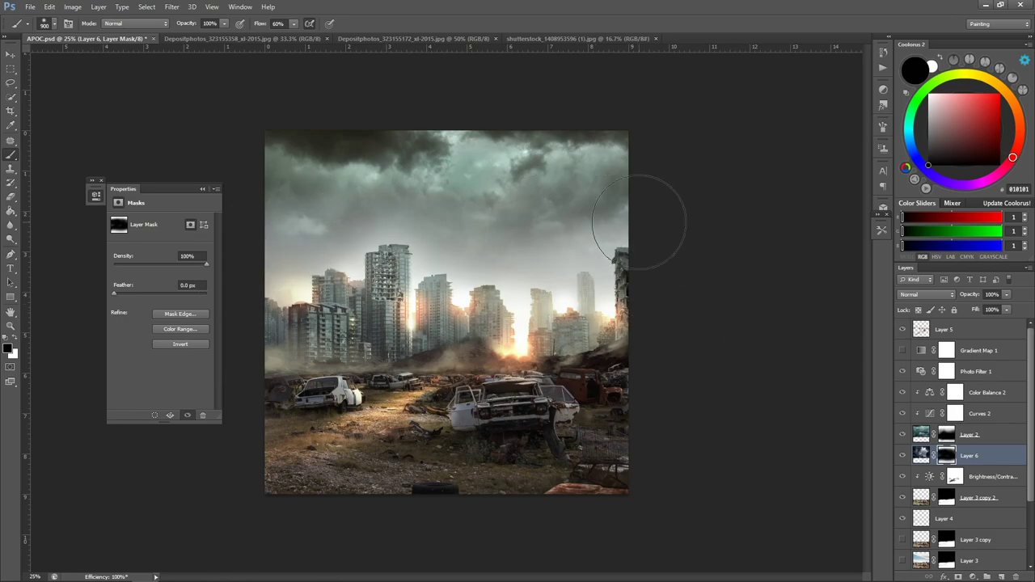
Compare the sky, then paint white on Layer 2's mask over the central buildings.
left_click(902, 434)
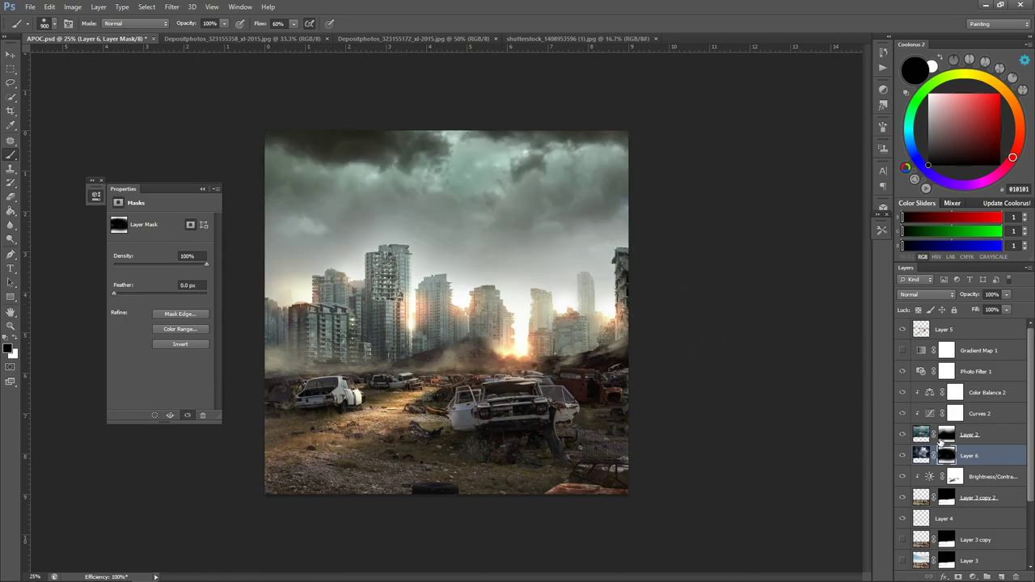
left_click(945, 434)
key("x")
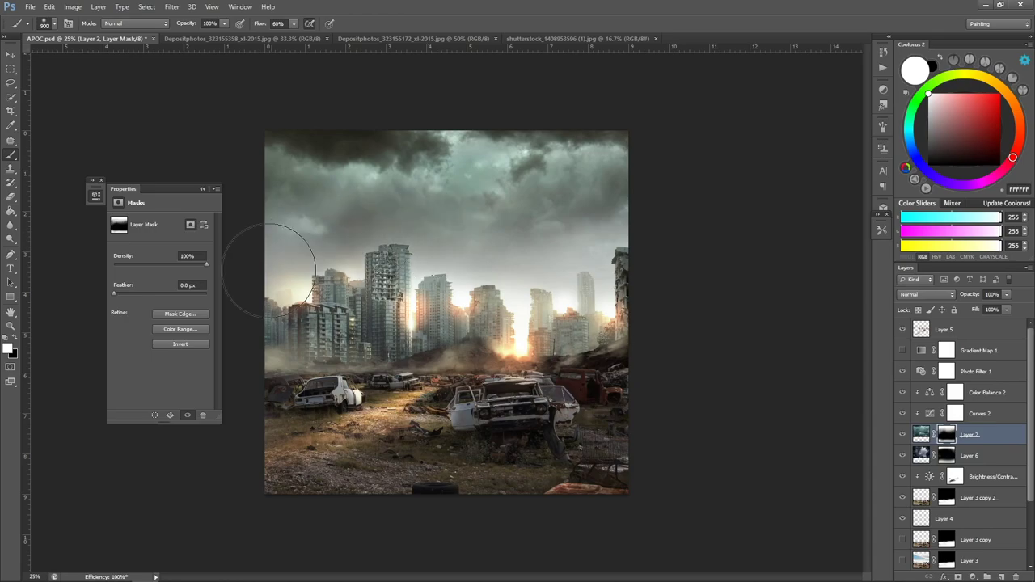
left_click_drag(463, 295, 467, 251)
key("z")
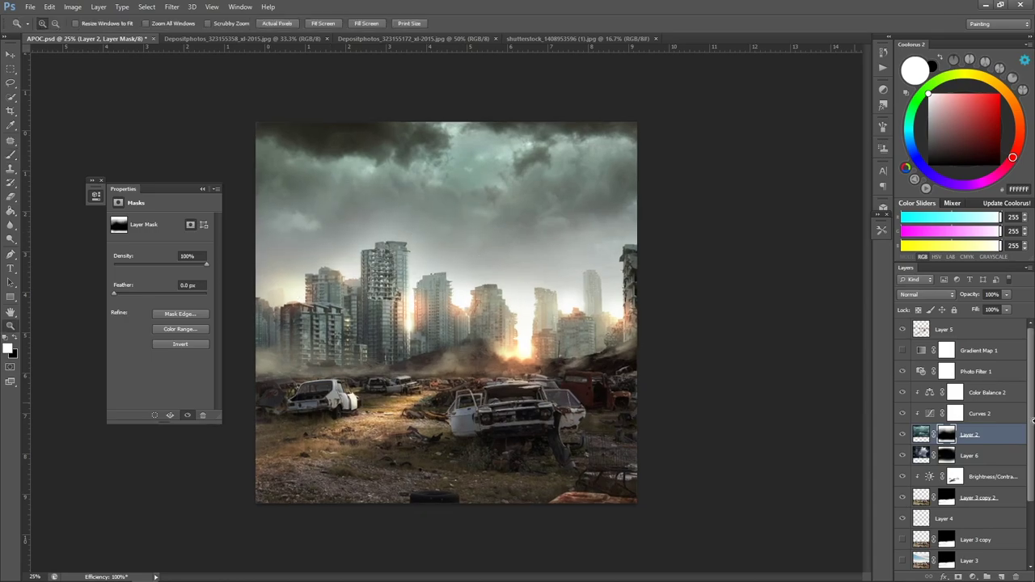
left_click(466, 266)
scroll(944, 408, "down", 3)
left_click(922, 560)
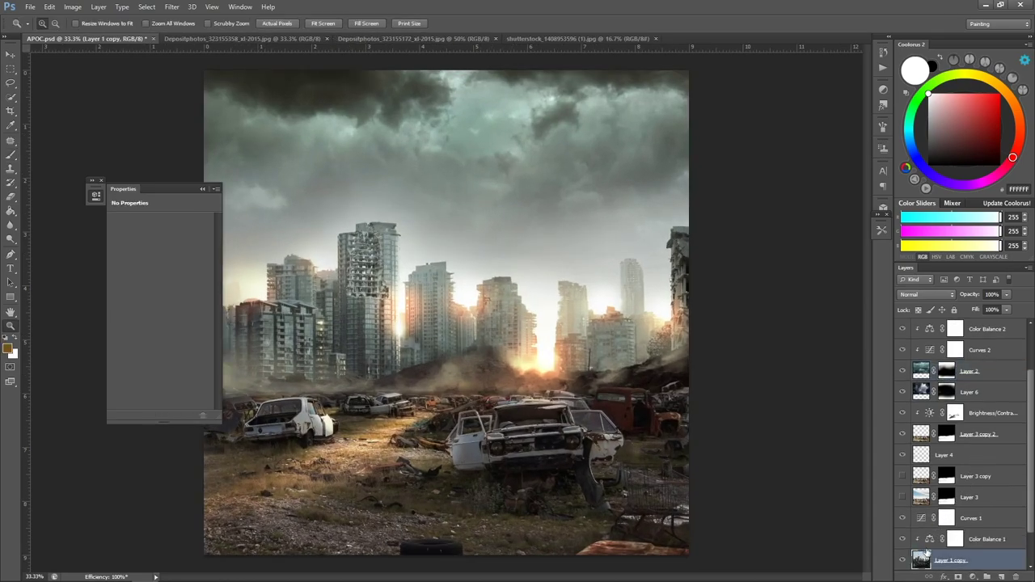
Duplicate Layer 1, hide the original, and erase sky areas from the copy.
key("ctrl+j")
left_click(902, 539)
key("e")
key("shift+e")
key("shift+e")
left_click(420, 212)
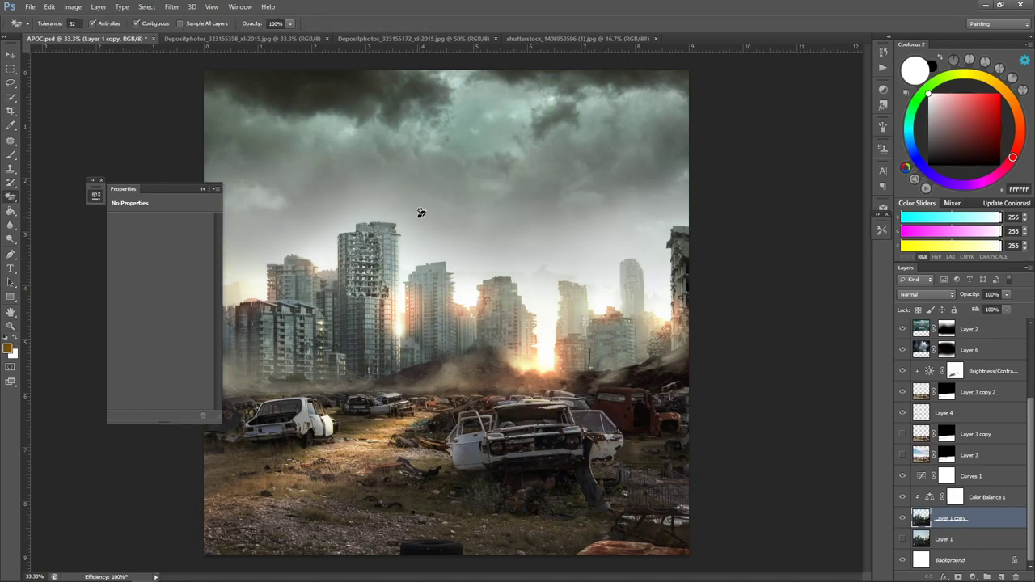
left_click(456, 278)
key("ctrl+z")
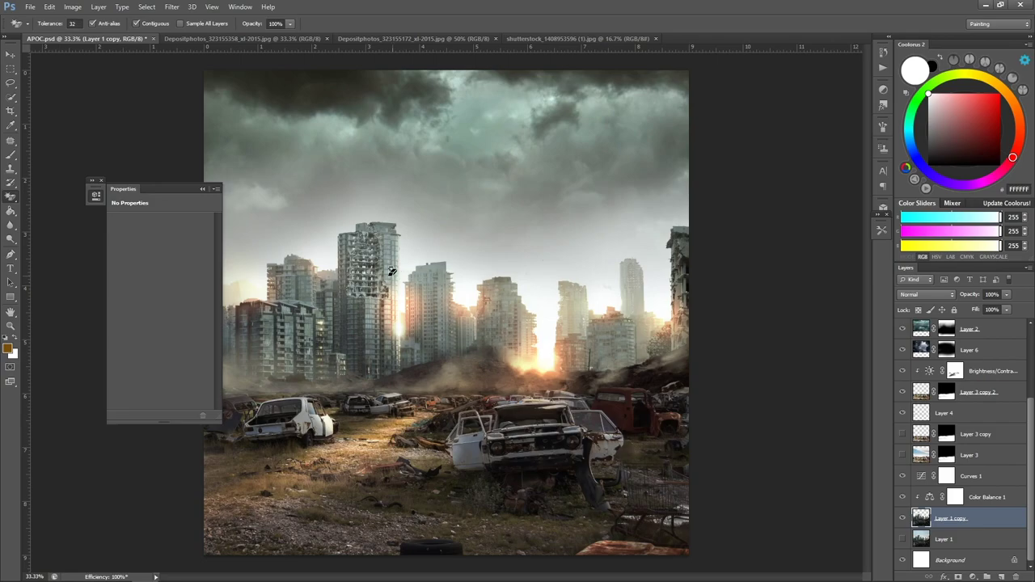
key("ctrl+minus")
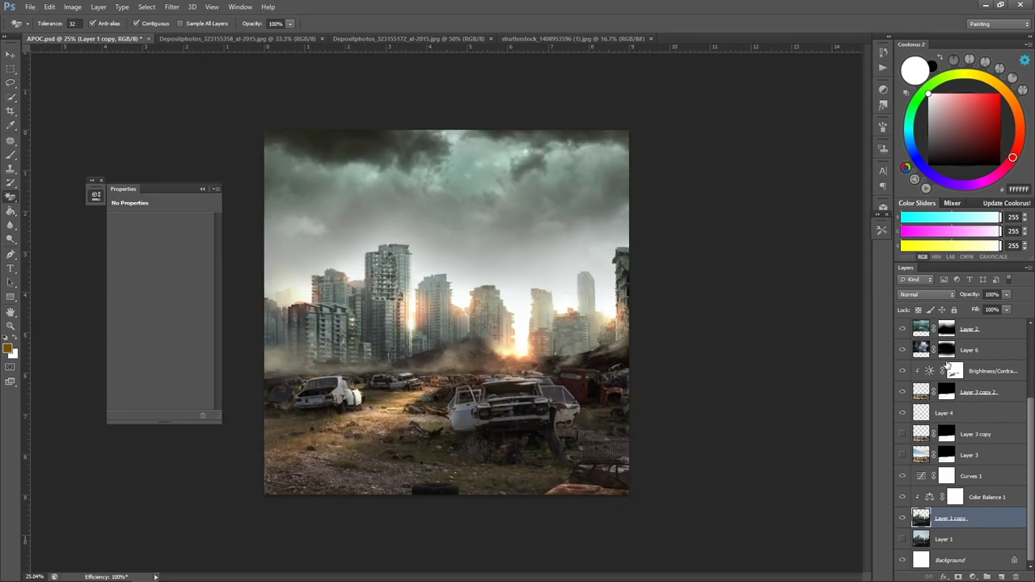
Duplicate Layer 2 and move it with Curves 2 and Color Balance 2 between Layer 1 copy and Layer 1.
left_click(970, 329)
key("ctrl+j")
left_click_drag(970, 329, 956, 548)
key("ctrl+z")
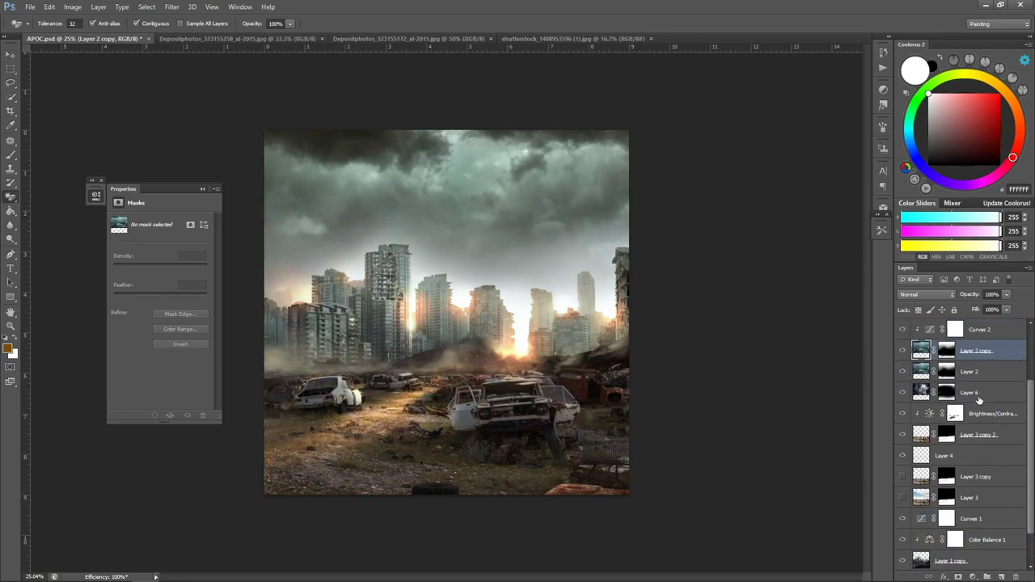
scroll(979, 421, "up", 4)
left_click(993, 403, "shift")
left_click_drag(992, 406, 974, 579)
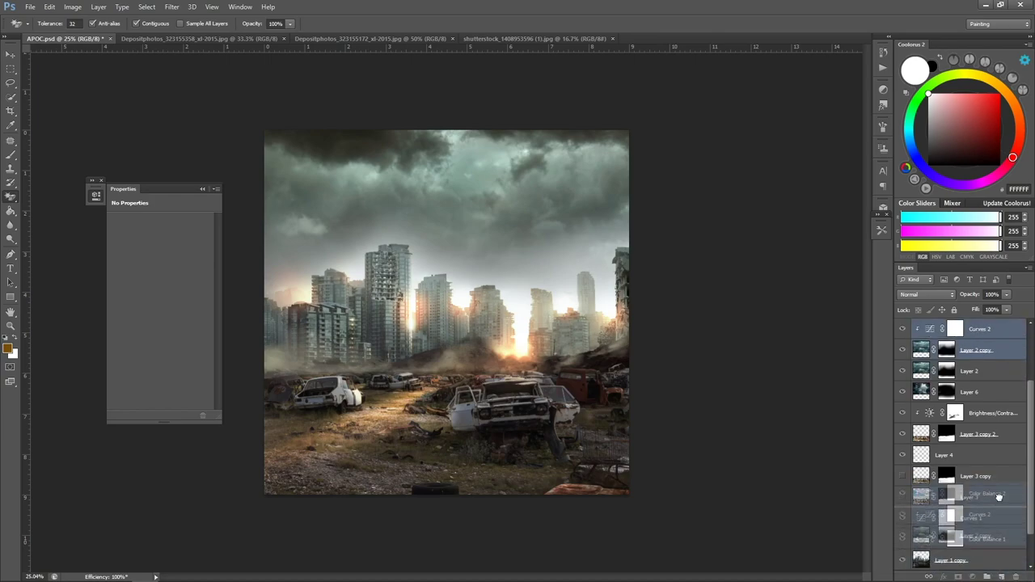
left_click_drag(974, 579, 976, 548)
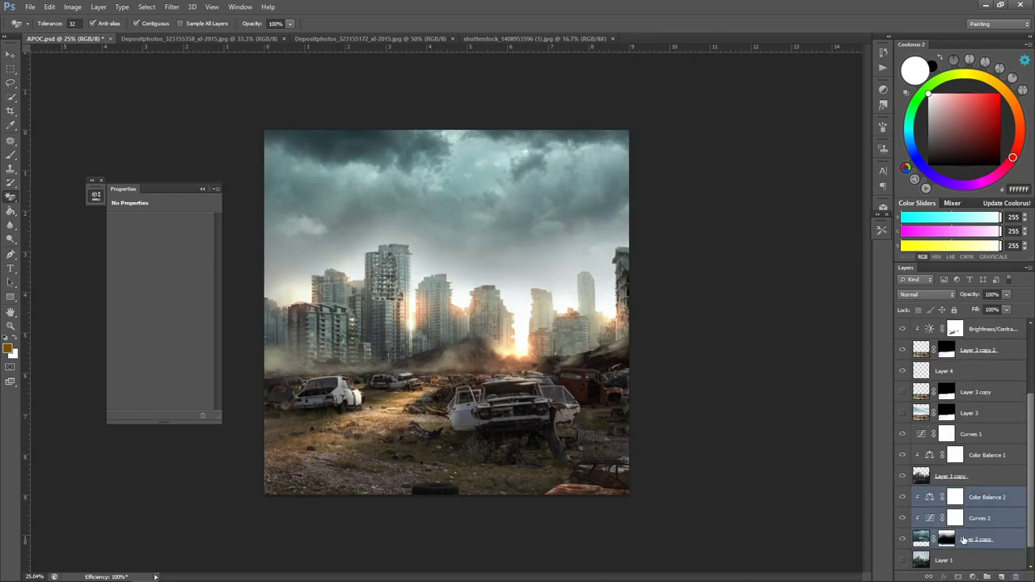
Brush Layer 2 copy's mask over the central buildings and city centre.
left_click(946, 538)
key("b")
left_click_drag(582, 291, 460, 301)
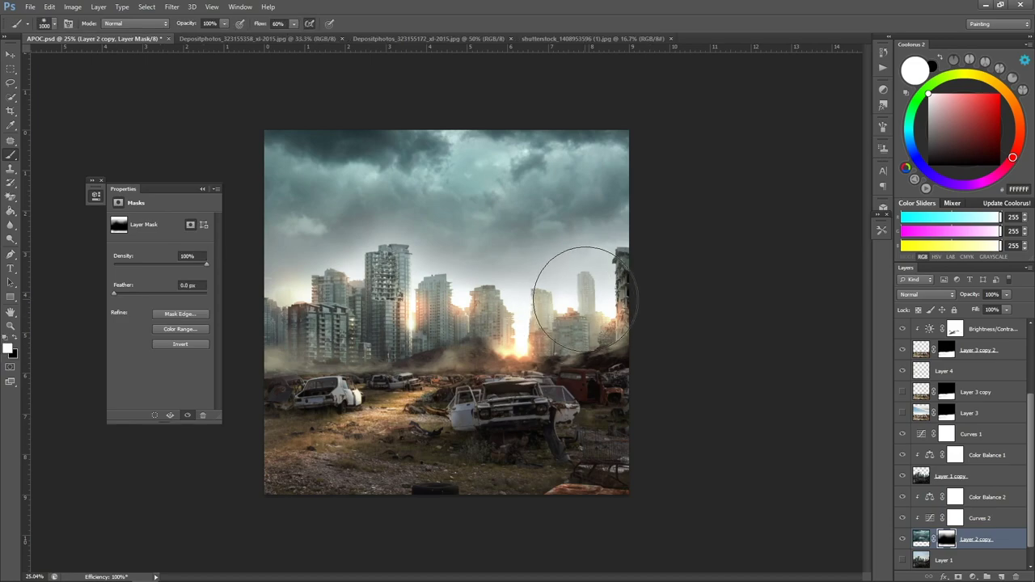
key("bracketleft")
key("ctrl+z")
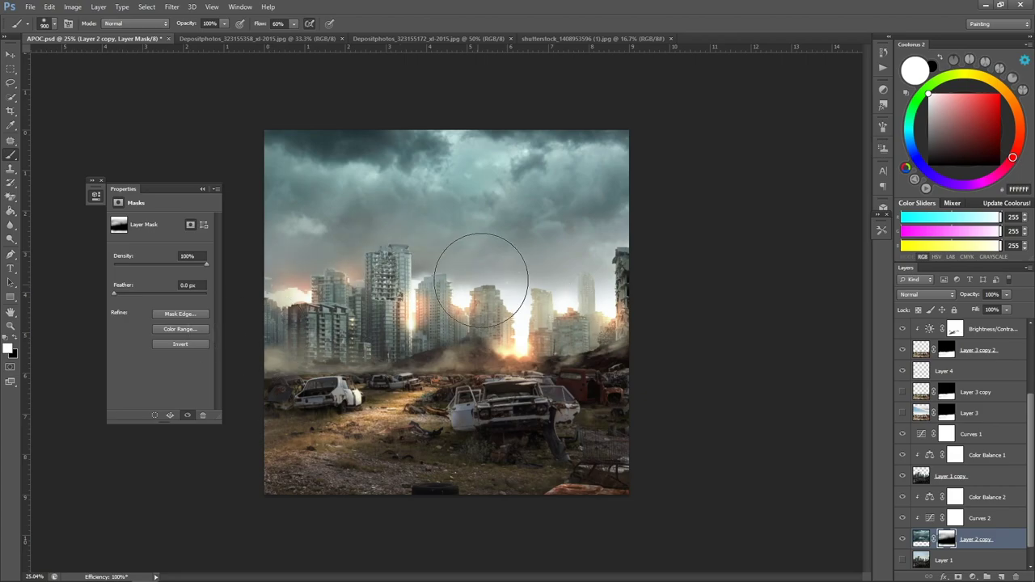
left_click_drag(473, 300, 531, 365)
Zoom to 50% and switch from the hidden Layer 1 to Layer 1 copy, ready for Magic Eraser.
key("alt+bracketleft")
key("ctrl+plus")
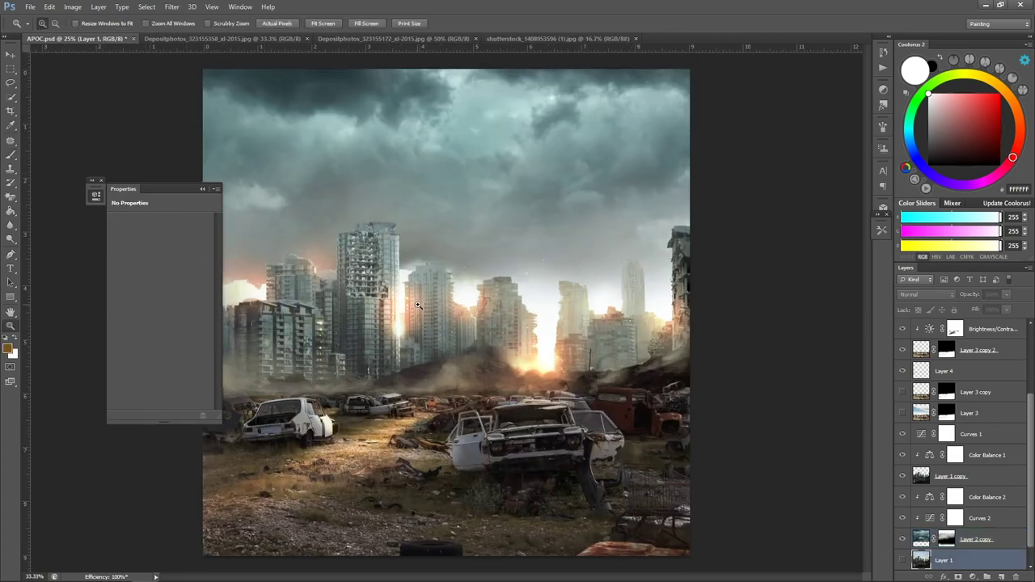
key("ctrl+plus")
key("e")
left_click(403, 250)
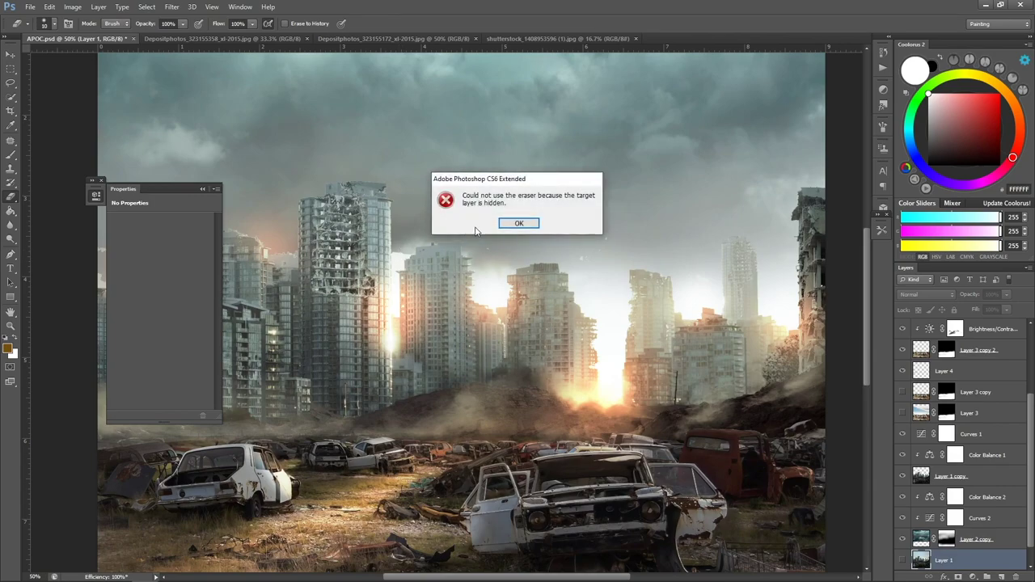
left_click(521, 225)
scroll(922, 535, "down", 1)
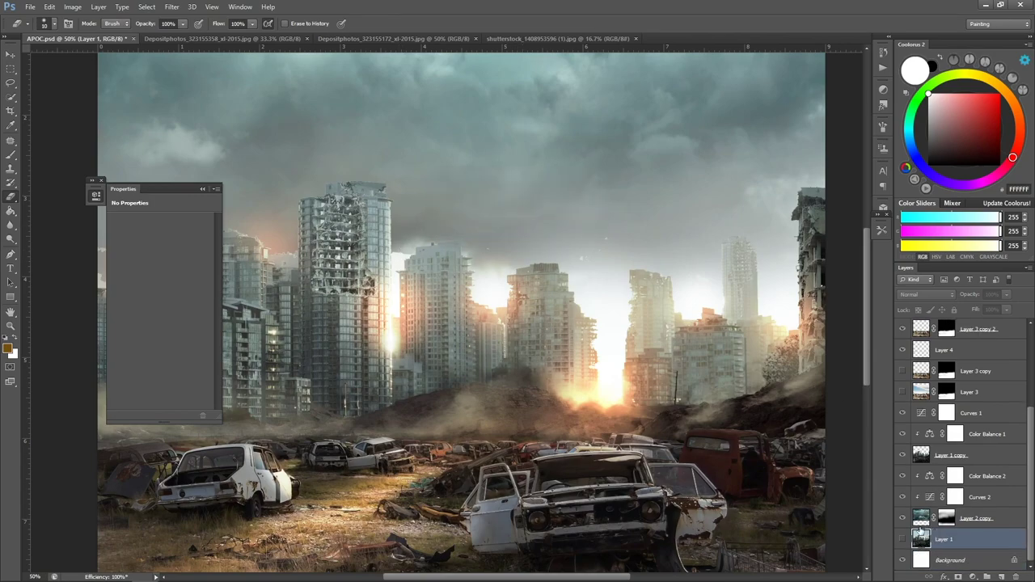
left_click(922, 455)
key("shift+e")
key("shift+e")
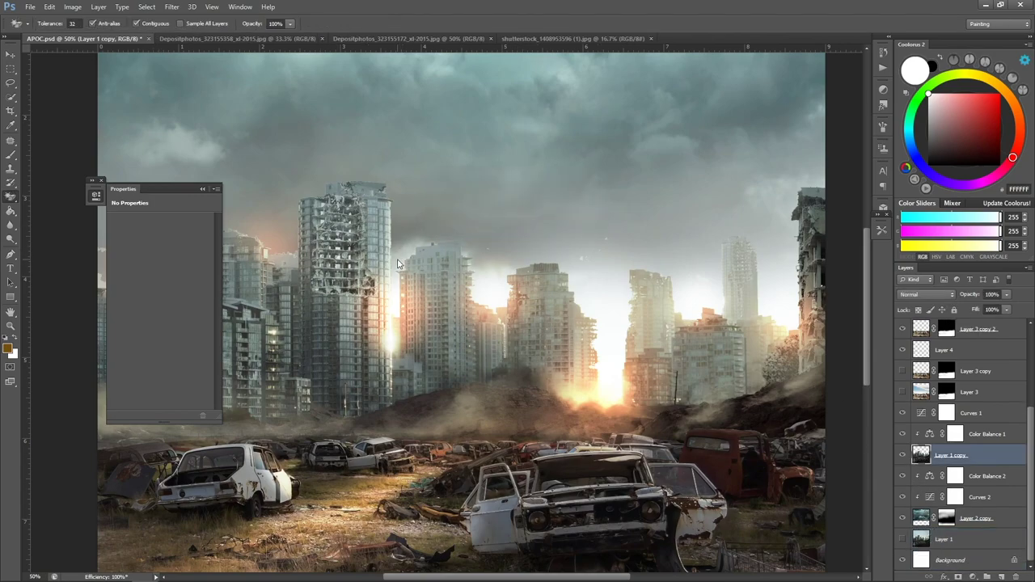
Discard a trial path and erase part of the white cloud left of the buildings.
key("p")
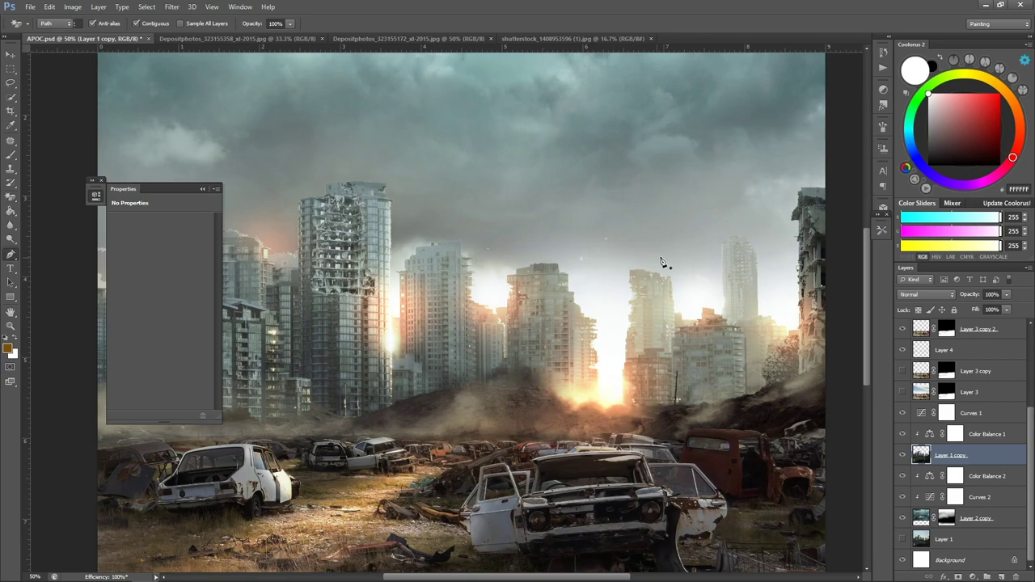
left_click(683, 263)
left_click(661, 259)
left_click(639, 264)
left_click(620, 276)
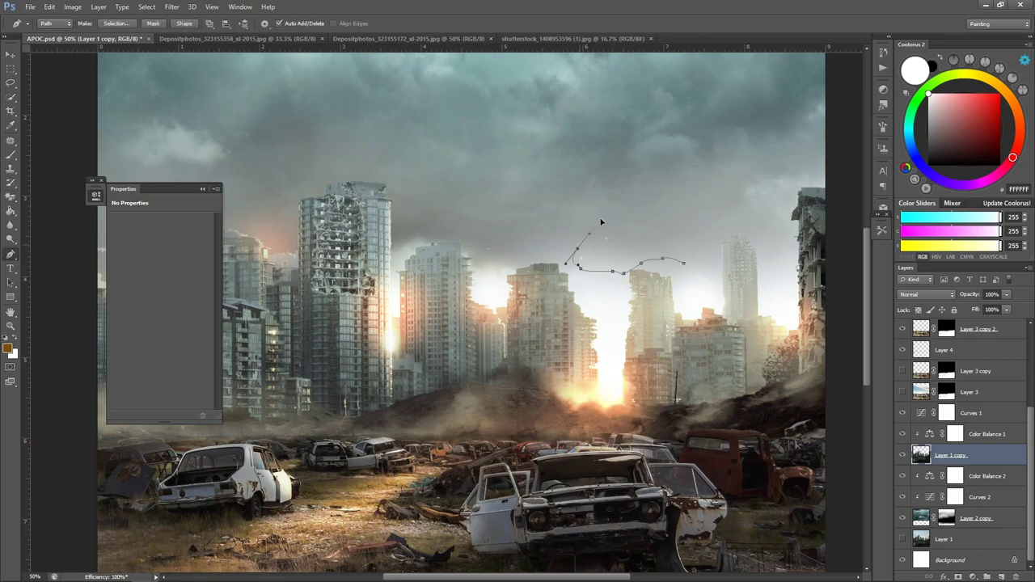
key("e")
left_click_drag(194, 277, 431, 290)
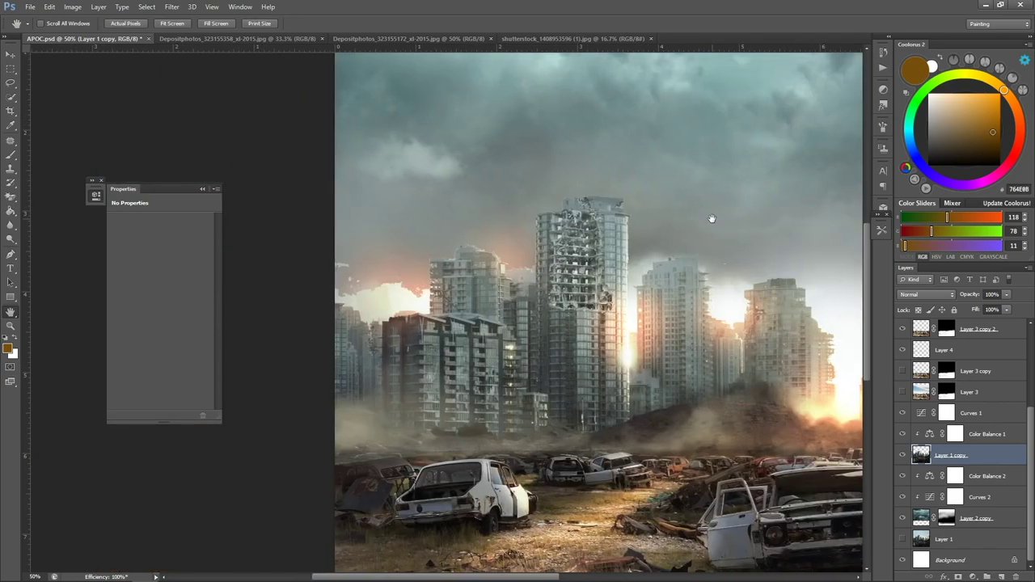
left_click(421, 297)
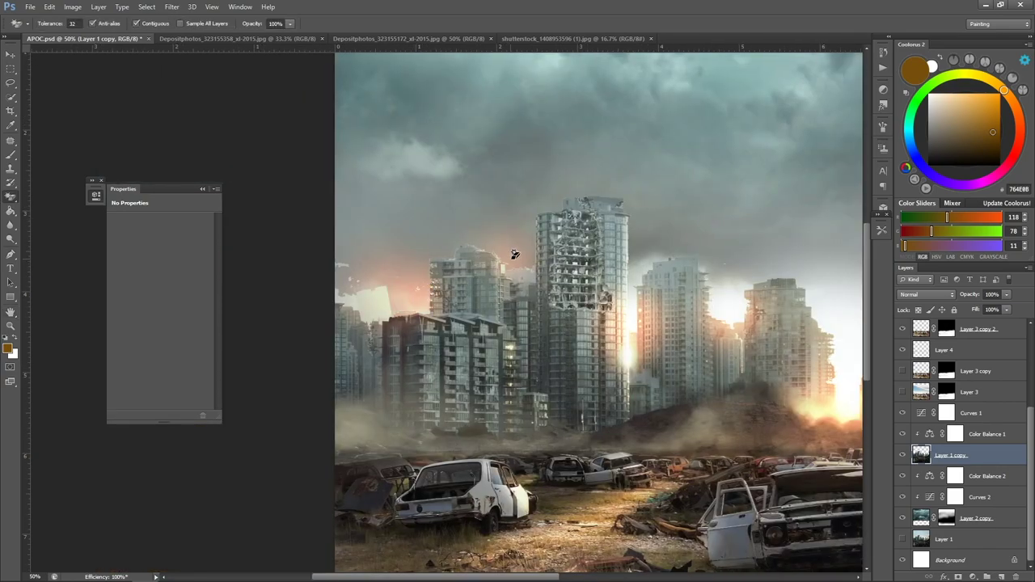
Turn a path beside the left-hand buildings into a selection and erase the stray spike.
key("p")
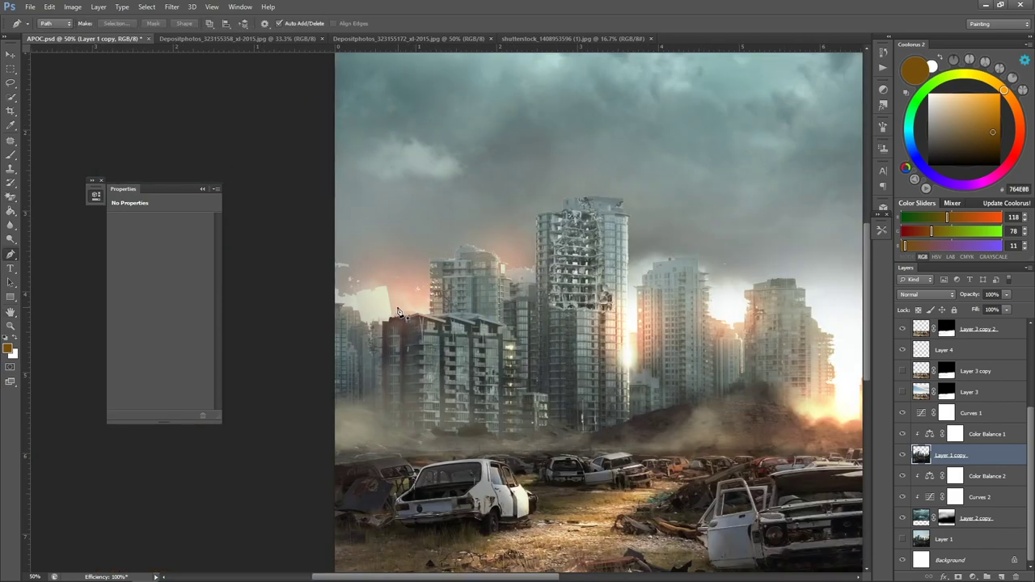
left_click(354, 283)
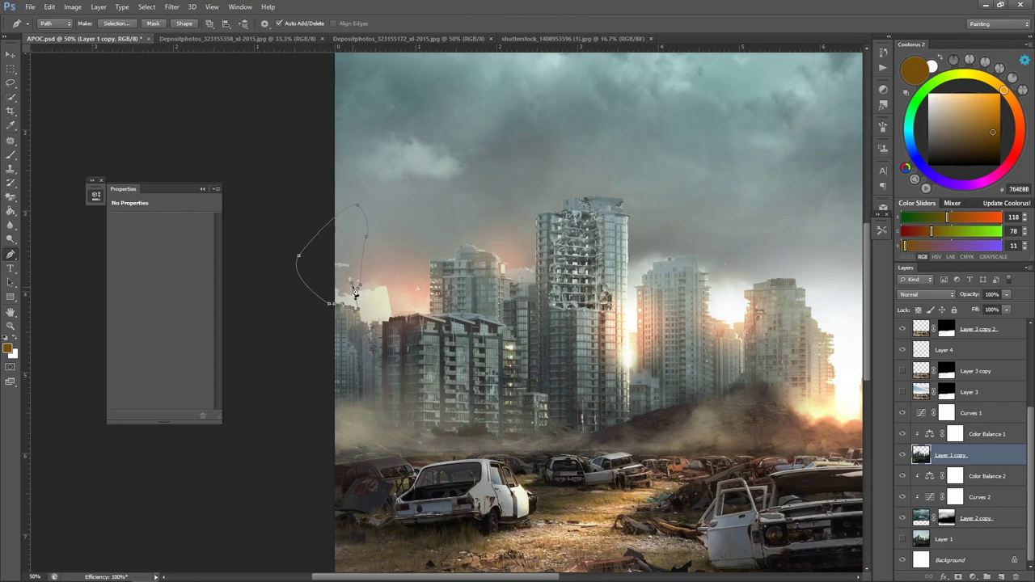
key("ctrl+Return")
key("e")
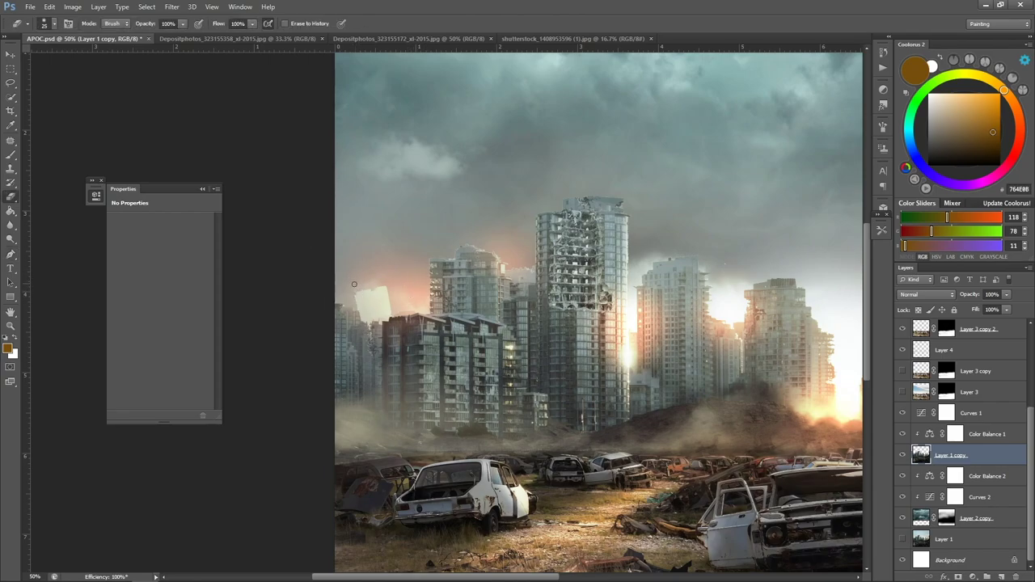
key("z")
left_click(453, 274, "alt")
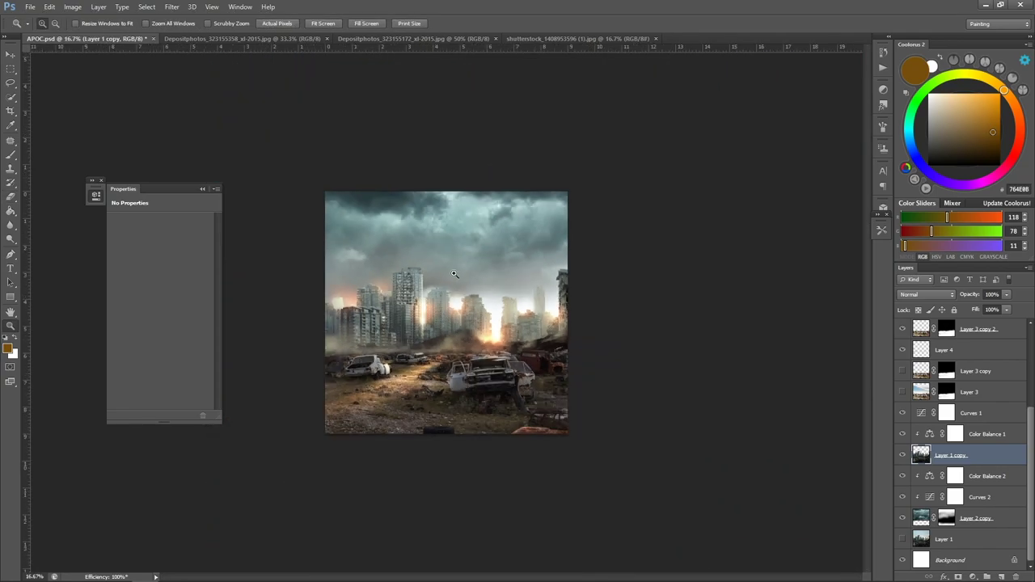
Paint black on Layer 2 copy's mask over the sky above the buildings.
left_click(946, 518)
key("b")
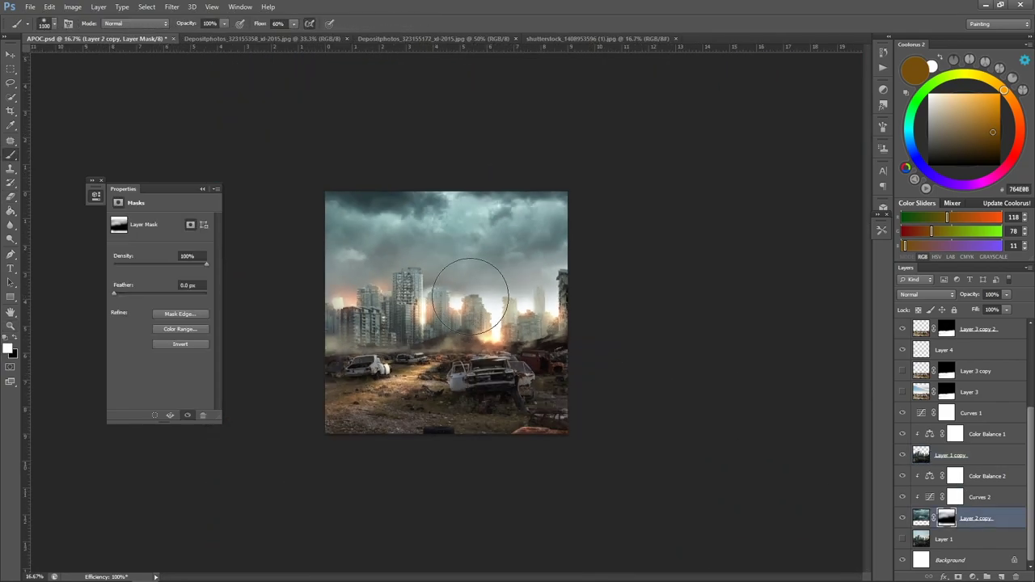
key("bracketleft")
key("bracketleft")
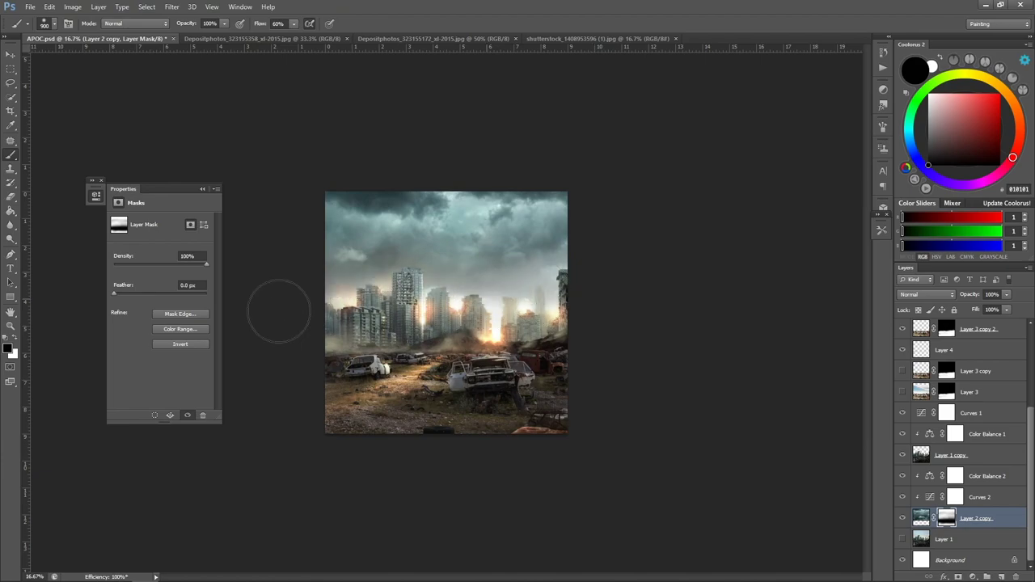
left_click_drag(388, 270, 526, 254)
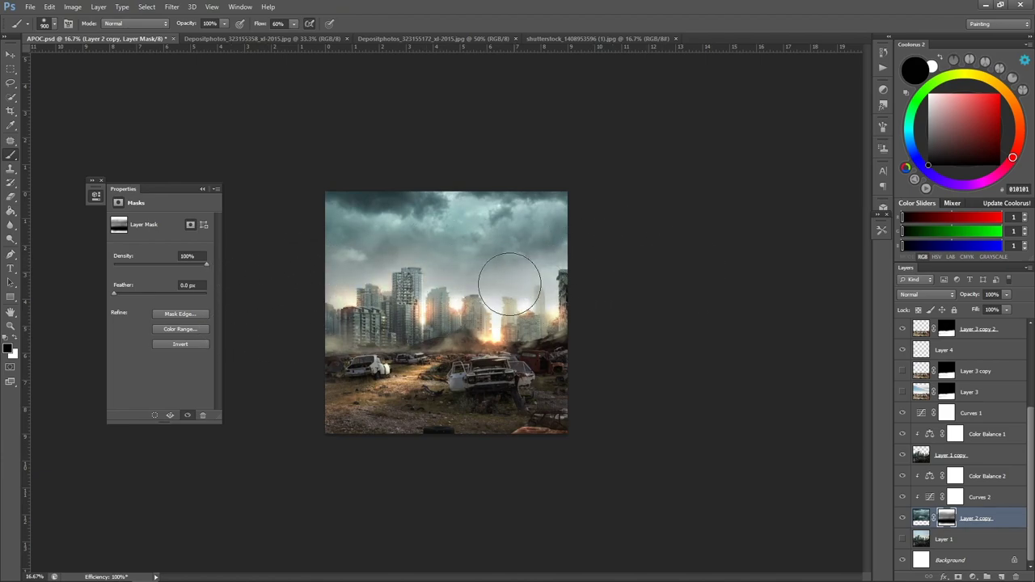
Add a Soft Light Layer 7 above Color Balance 2 and brush it with brown 724621.
left_click(980, 480)
left_click(1000, 576)
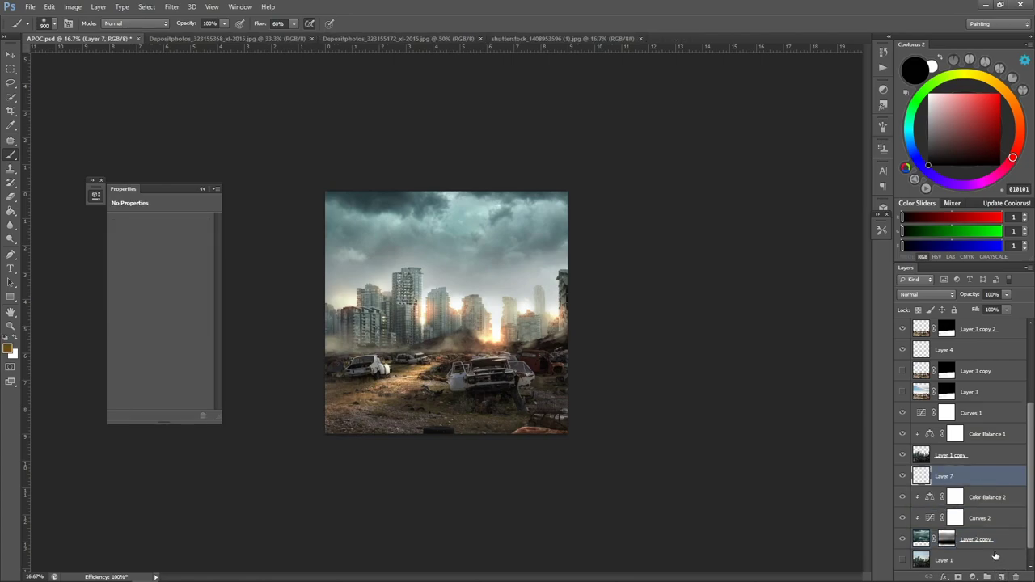
left_click(926, 294)
left_click(913, 437)
left_click(1014, 107)
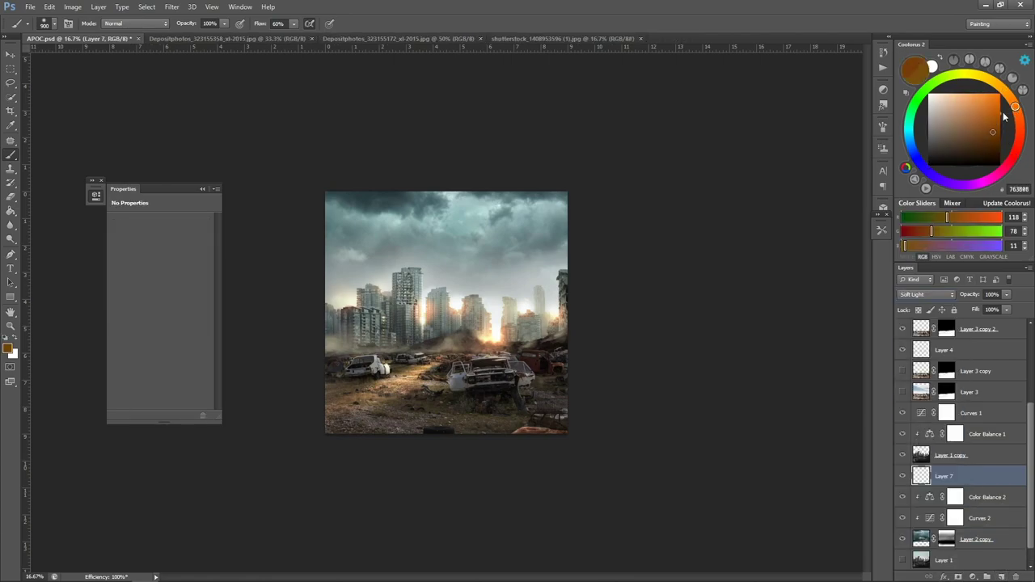
left_click(978, 133)
key("bracketright")
key("bracketright")
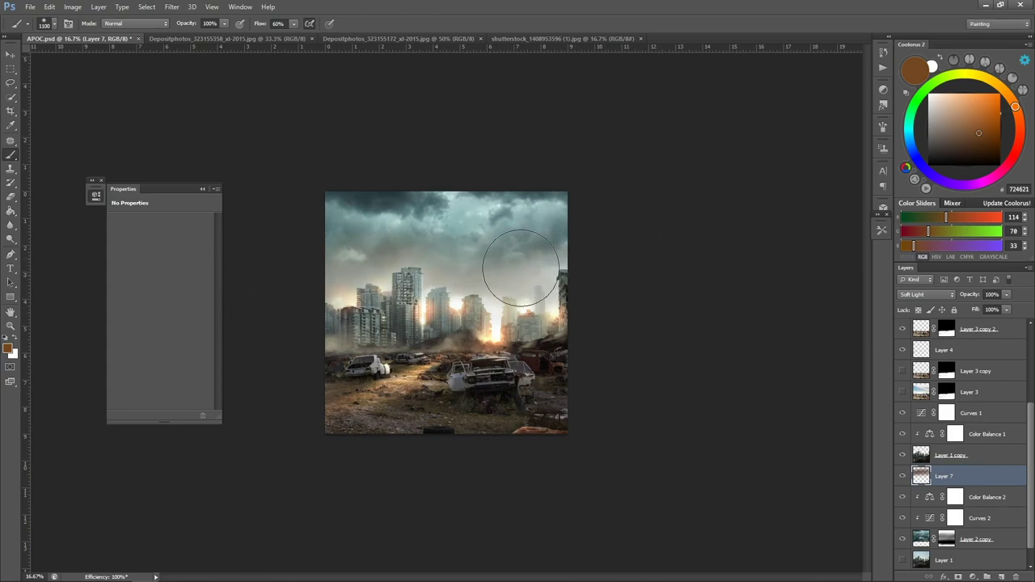
key("z")
scroll(509, 196, "down", 3)
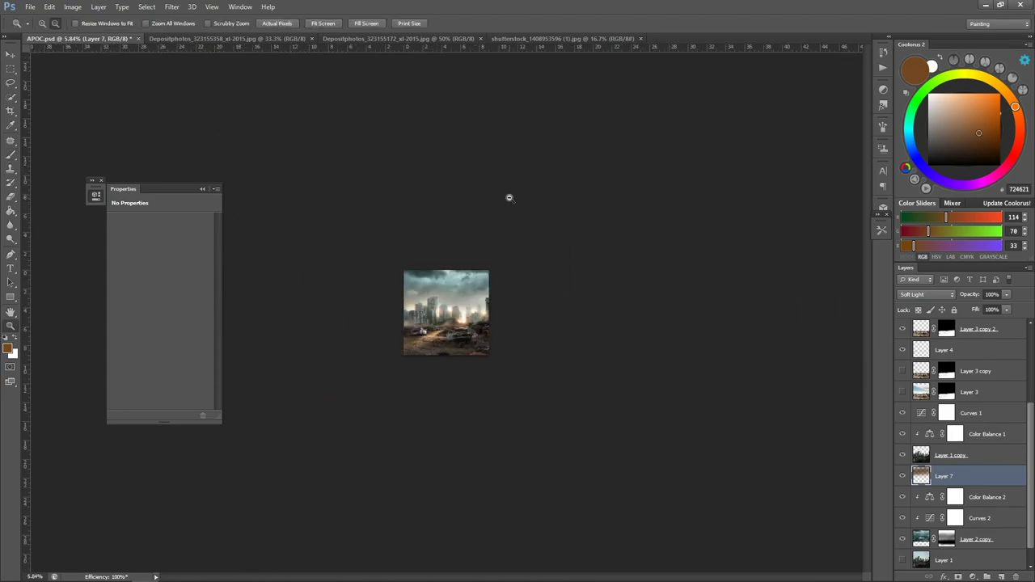
left_click(476, 244)
scroll(944, 385, "up", 4)
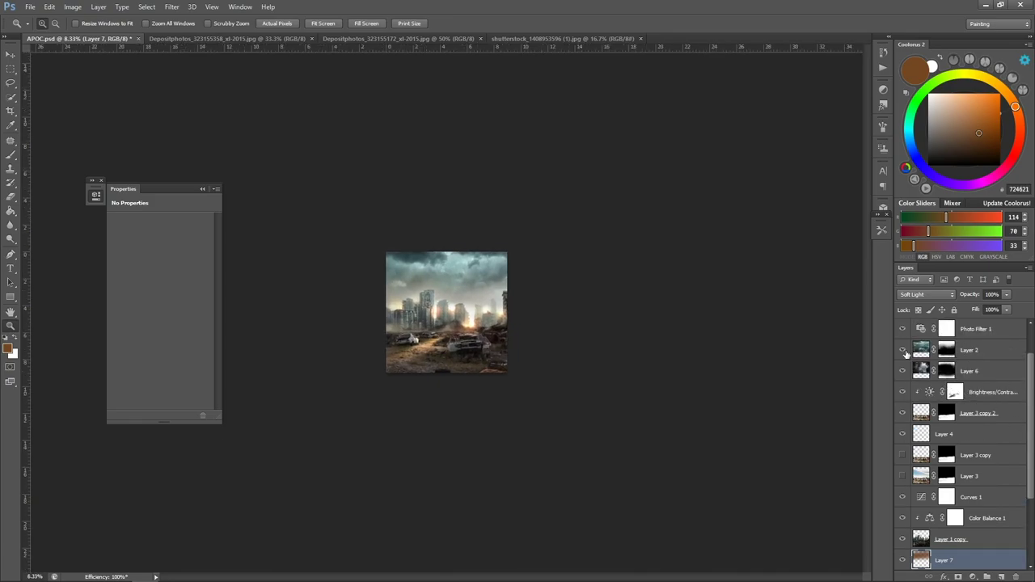
Show Layer 2 and clip a Hue/Saturation layer to it with saturation -90.
left_click(902, 350)
left_click(970, 349)
left_click(972, 576)
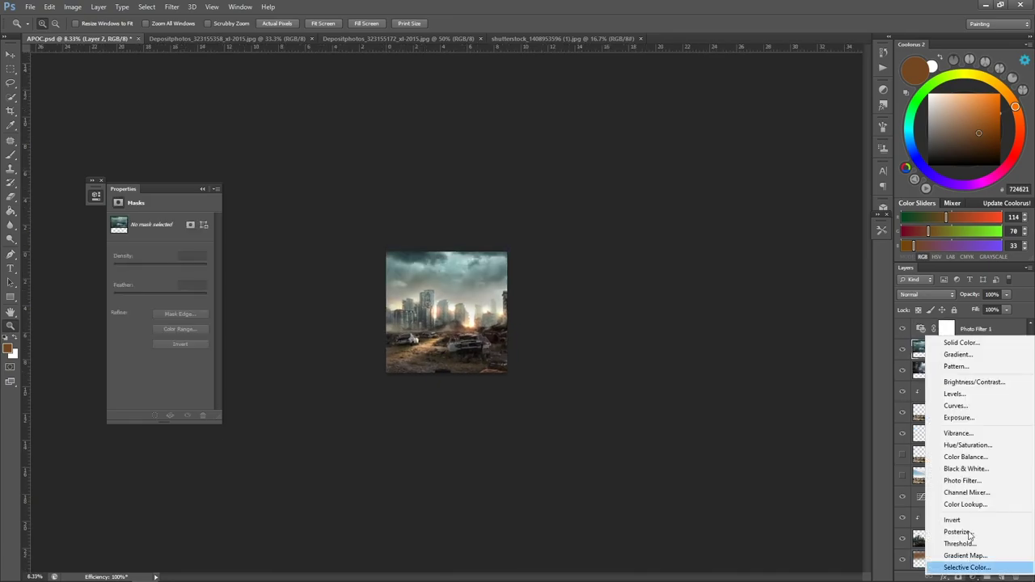
left_click(973, 454)
left_click(973, 576)
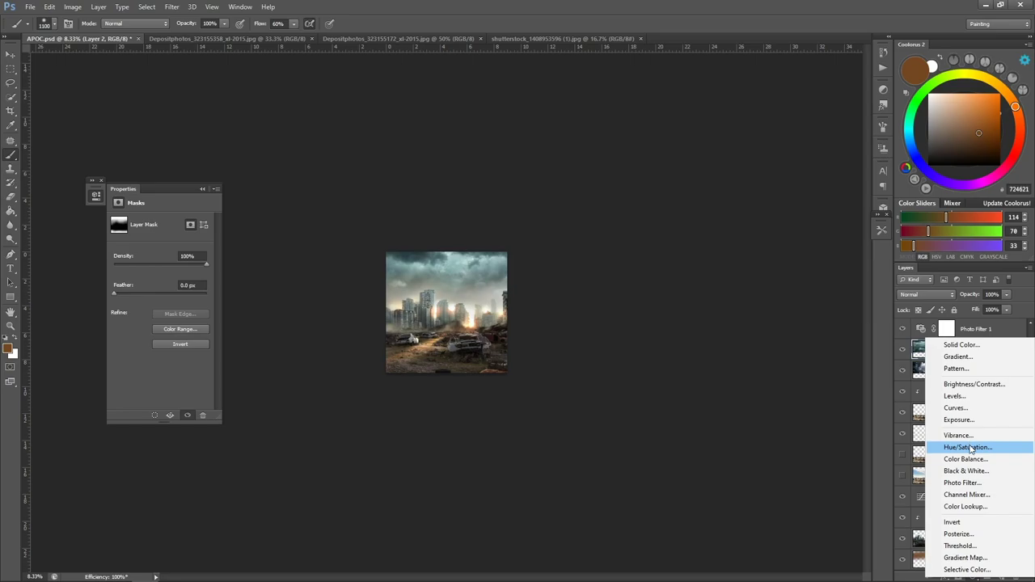
left_click(970, 444)
right_click(1004, 352)
left_click(898, 302)
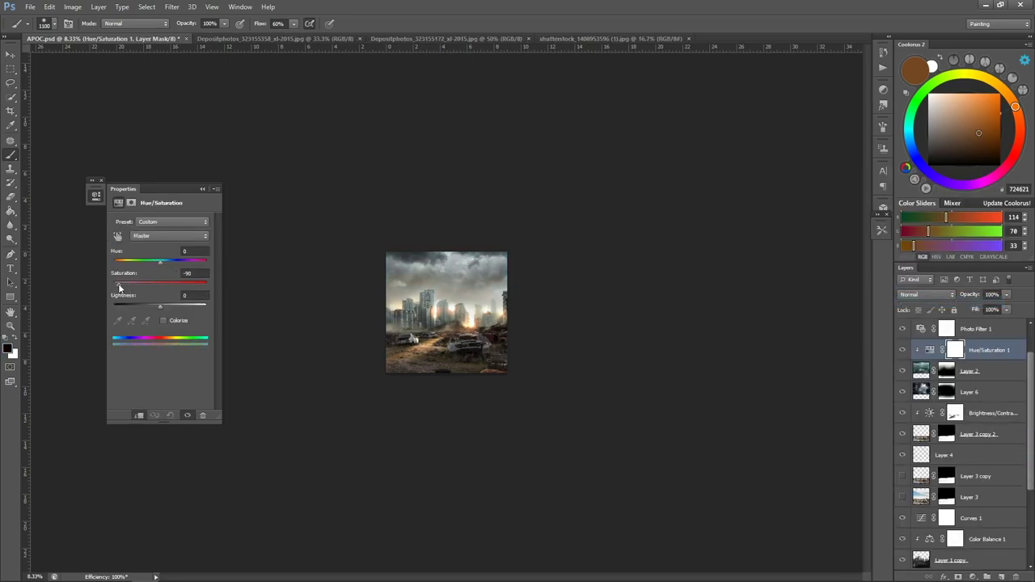
left_click(203, 188)
Zoom in on the composite and turn on Gradient Map 1.
key("z")
left_click(400, 160)
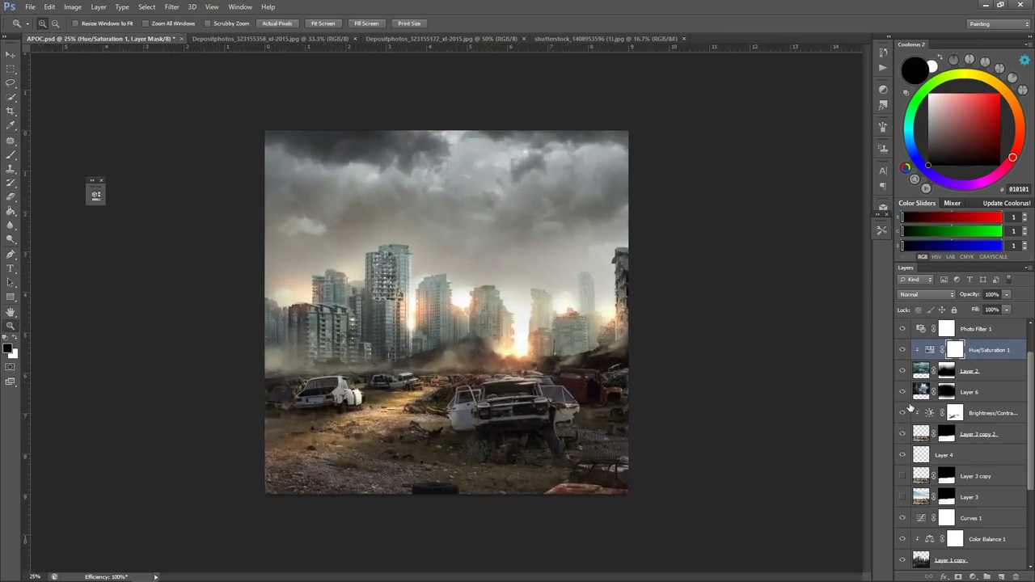
scroll(923, 370, "up", 2)
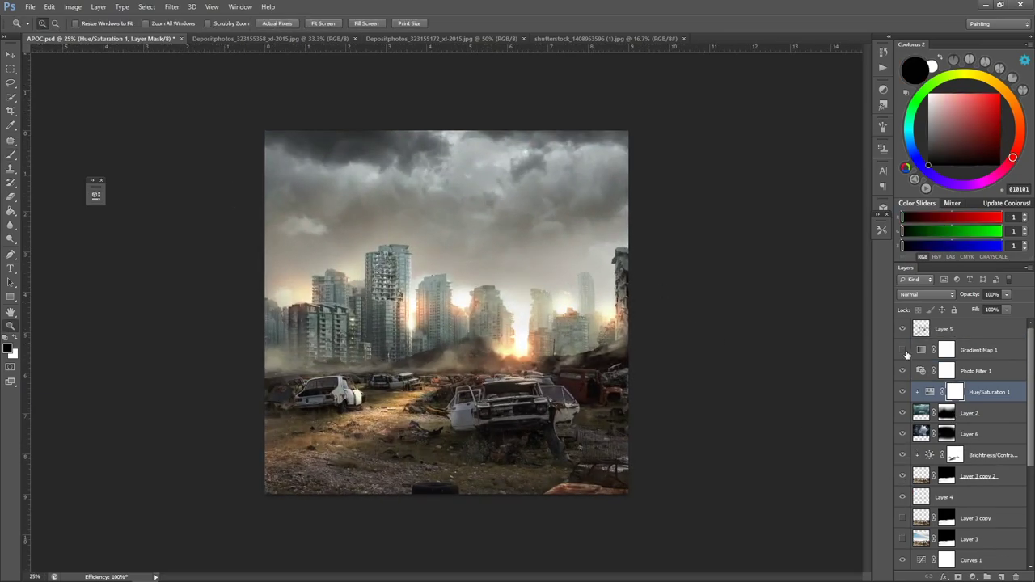
left_click(903, 350)
Add a new Soft Light layer above Hue/Saturation 1.
left_click(489, 245, "alt")
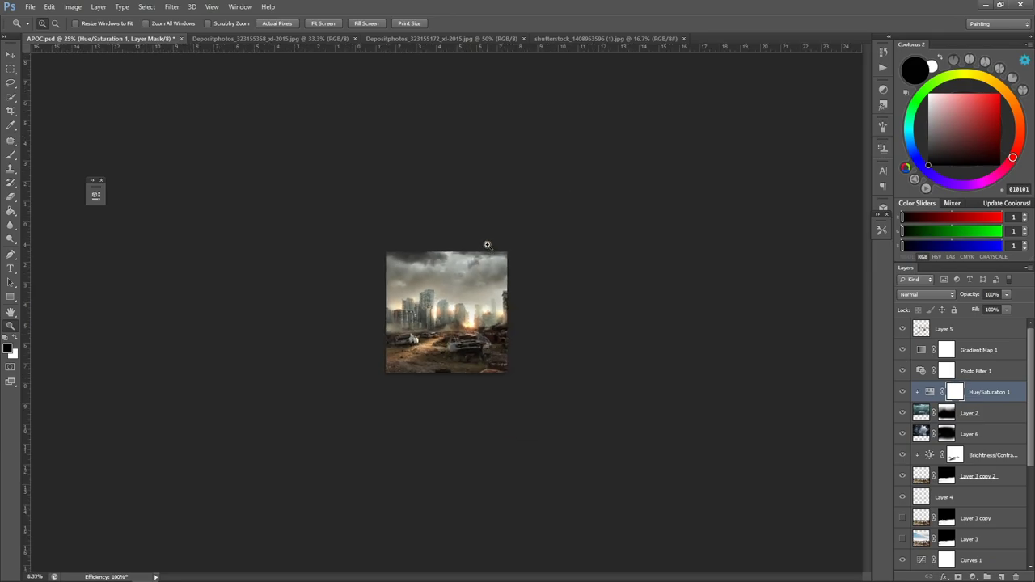
left_click(1000, 576)
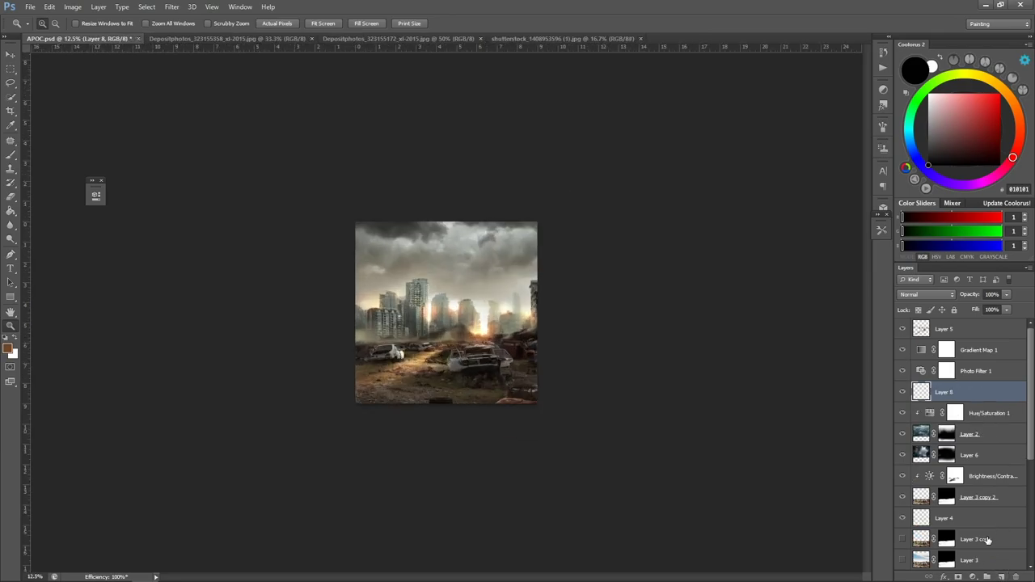
left_click(925, 294)
left_click(912, 444)
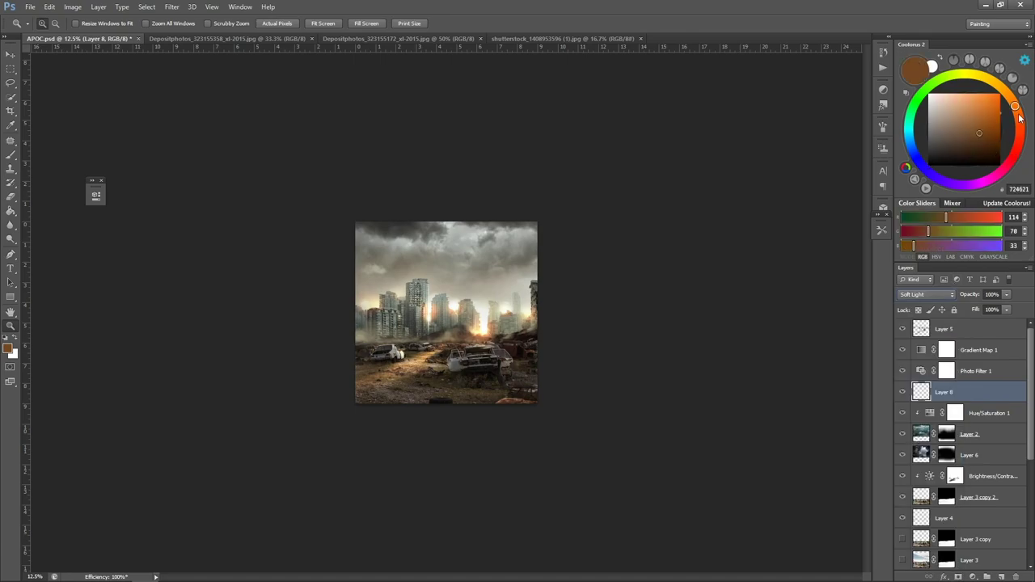
Brush brown over the sky and city, then light orange E9915A on the right side.
key("b")
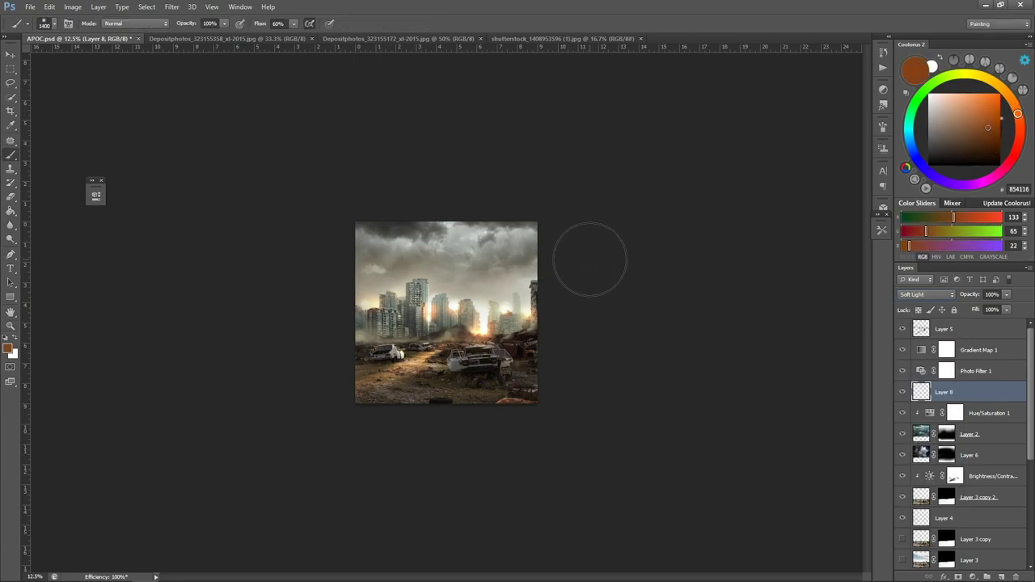
left_click_drag(485, 231, 328, 332)
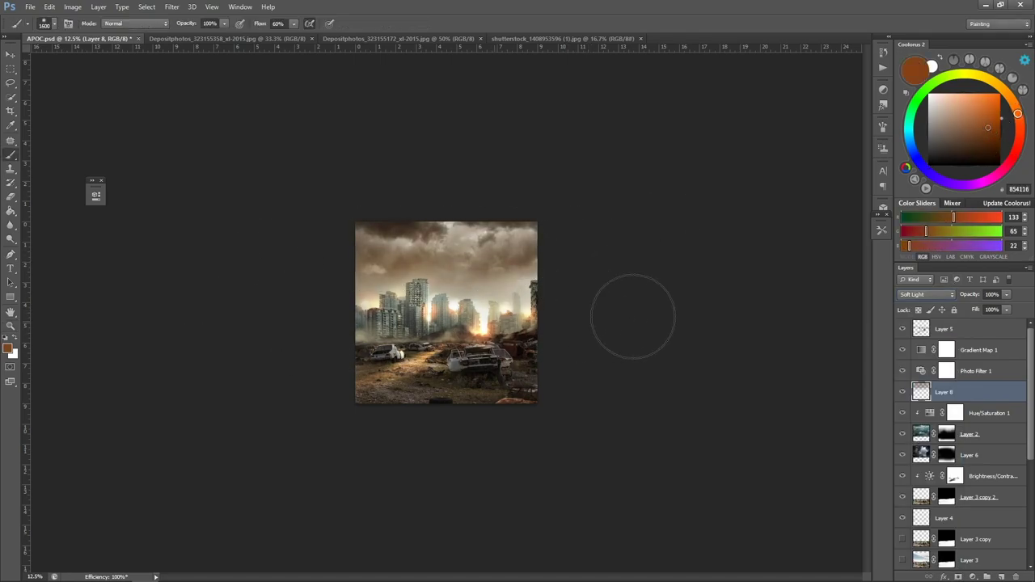
left_click_drag(526, 301, 217, 337)
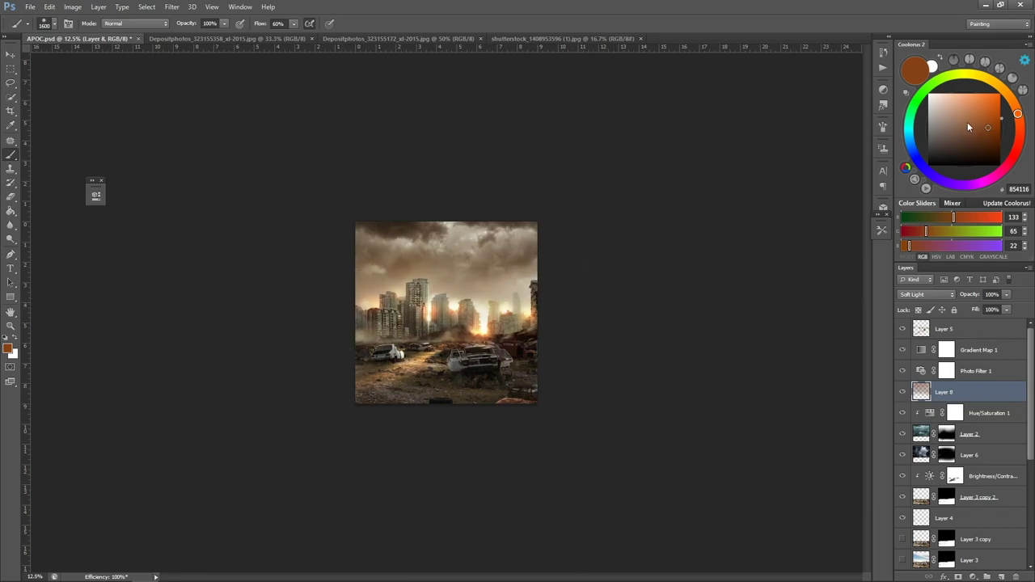
left_click(972, 99)
mouse_move(509, 349)
left_mouse_down()
mouse_move(596, 316)
mouse_move(522, 346)
left_mouse_up()
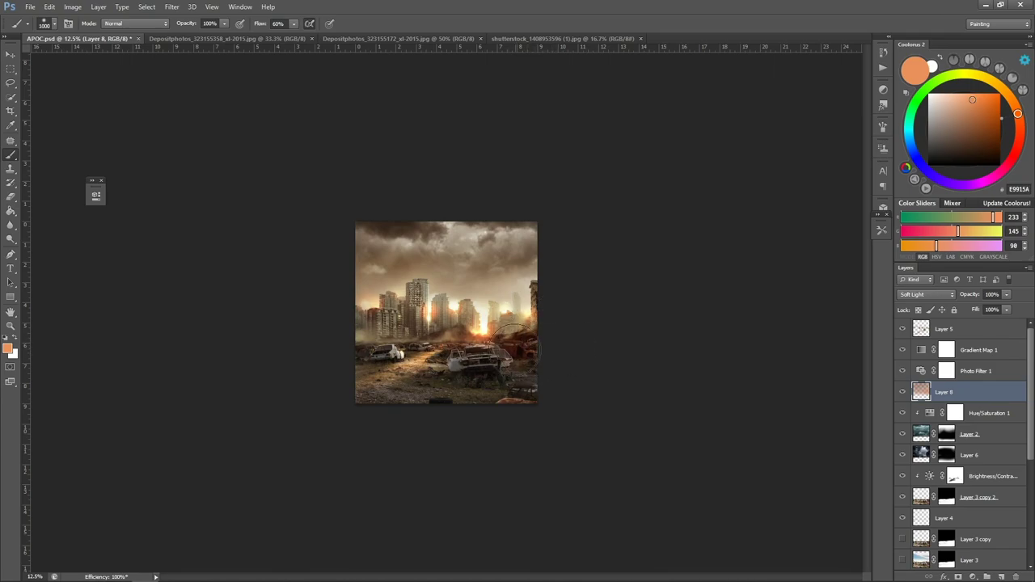
key("e")
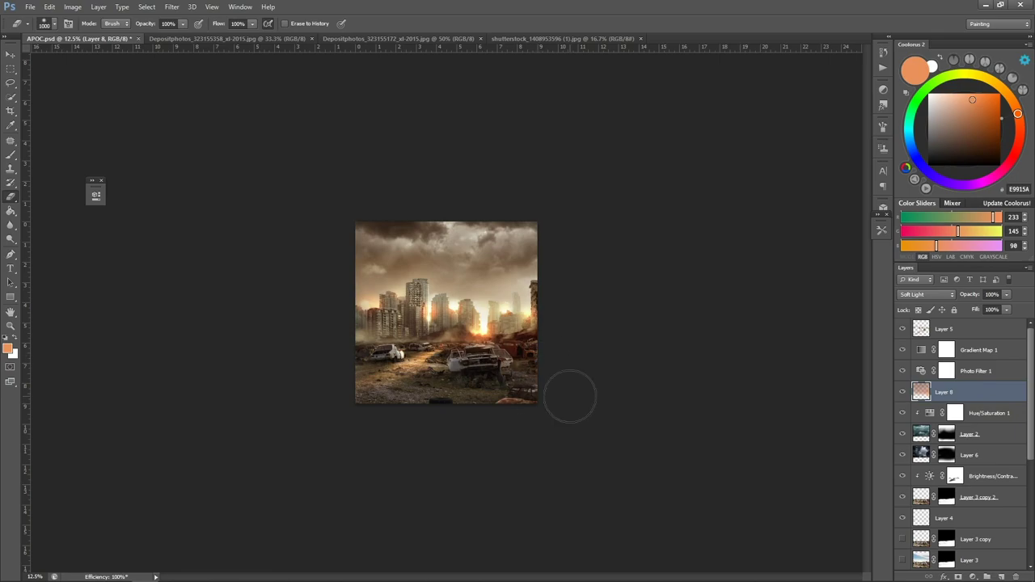
scroll(522, 344, "down", 3)
key("z")
left_click_drag(369, 215, 482, 286)
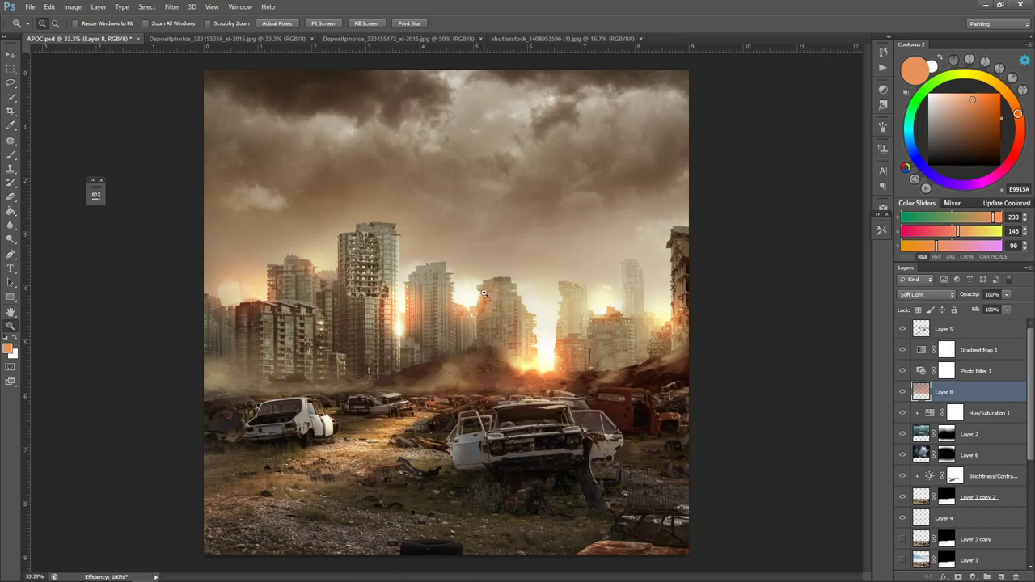
left_click_drag(592, 305, 570, 305)
On Layer 1 copy, zoom in and start a path at the left-hand building rooftop.
scroll(962, 445, "down", 2)
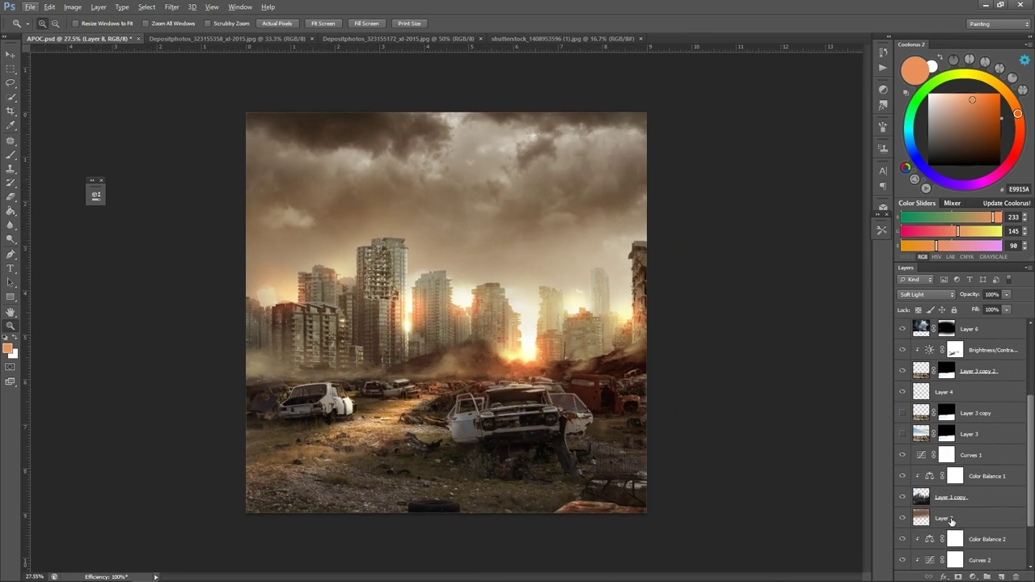
left_click(950, 498)
key("e")
key("bracketleft")
key("bracketleft")
key("bracketleft")
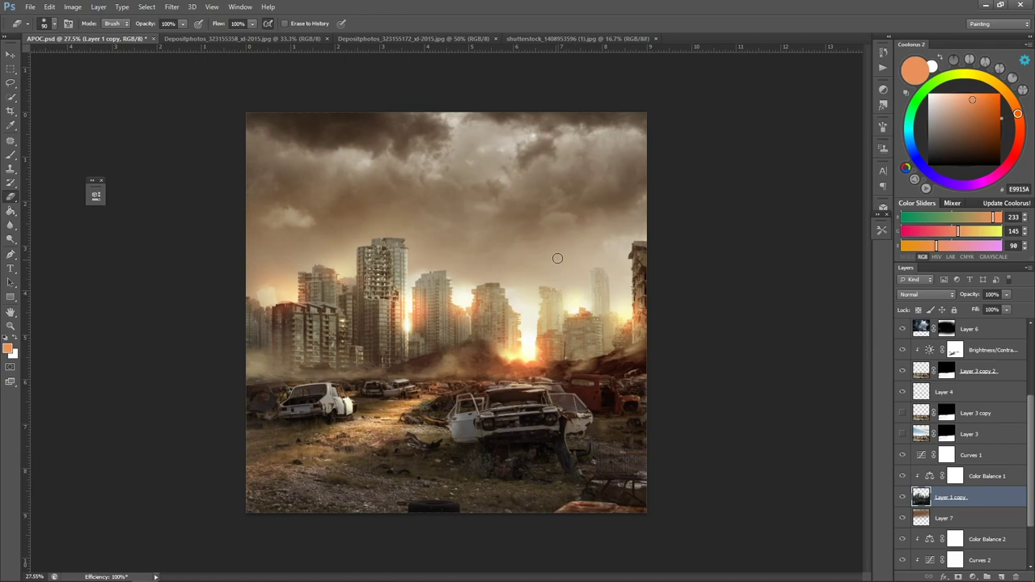
key("z")
left_click_drag(509, 239, 566, 424)
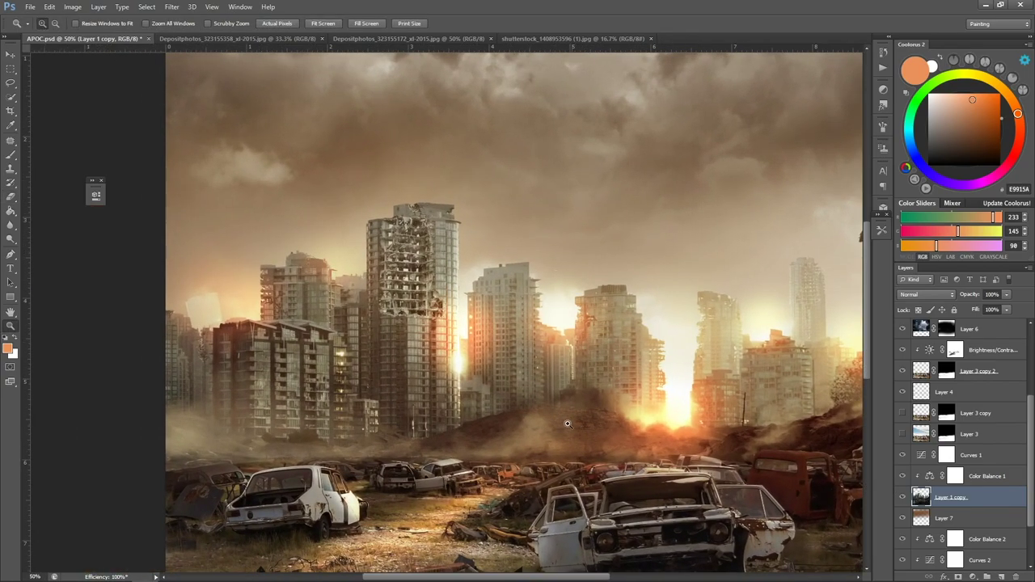
key("p")
left_click_drag(132, 303, 322, 331)
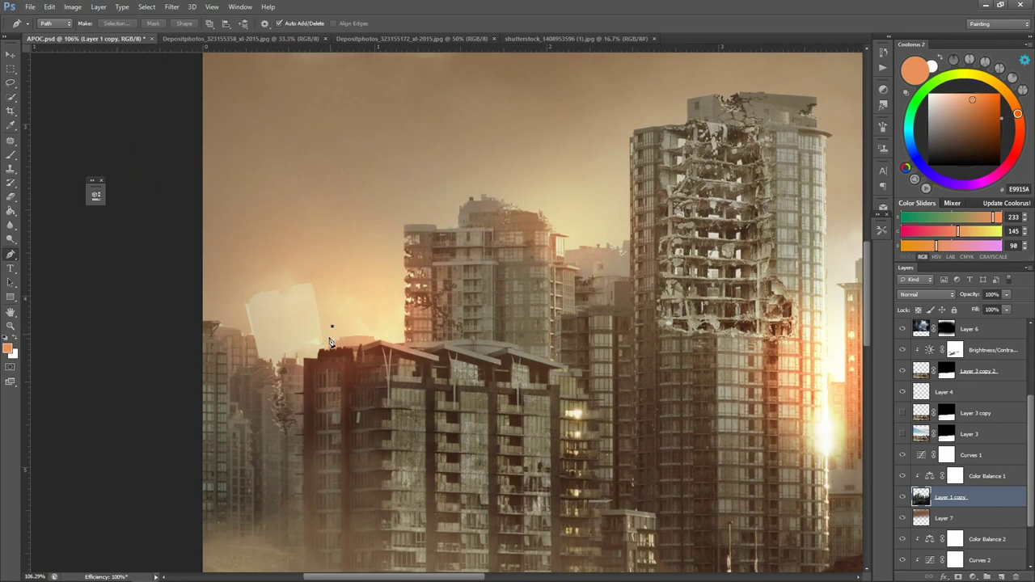
left_click(326, 349)
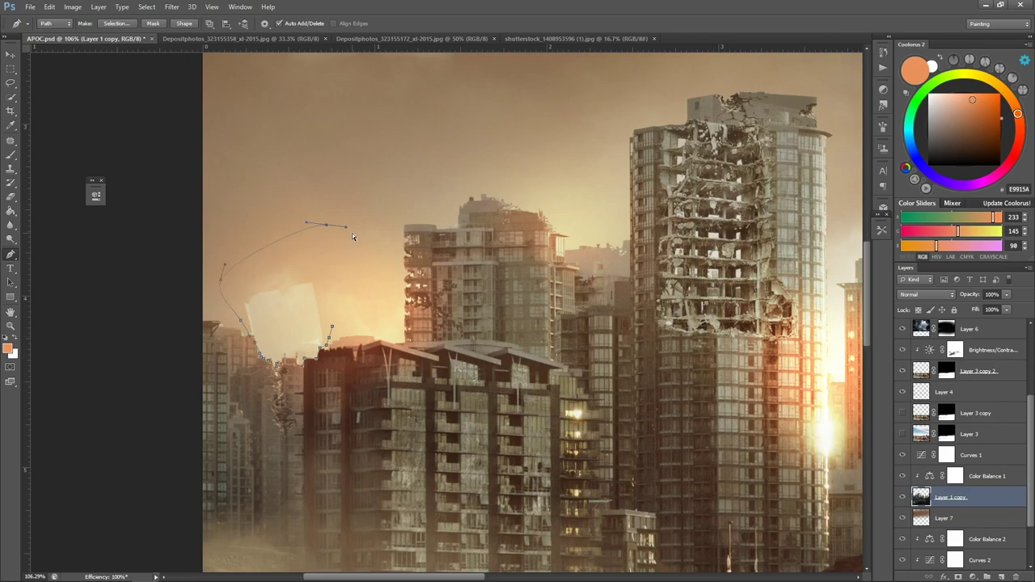
Zoom back out to the whole image and save APOC.psd.
key("z")
left_click_drag(352, 233, 391, 257)
key("ctrl+s")
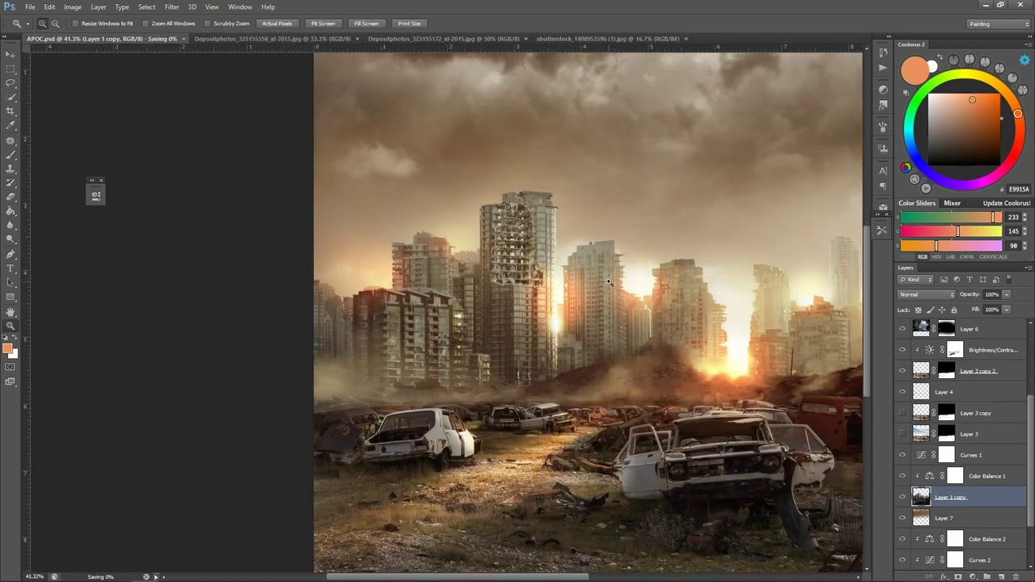
left_click(391, 256, "alt")
left_click(488, 269, "alt")
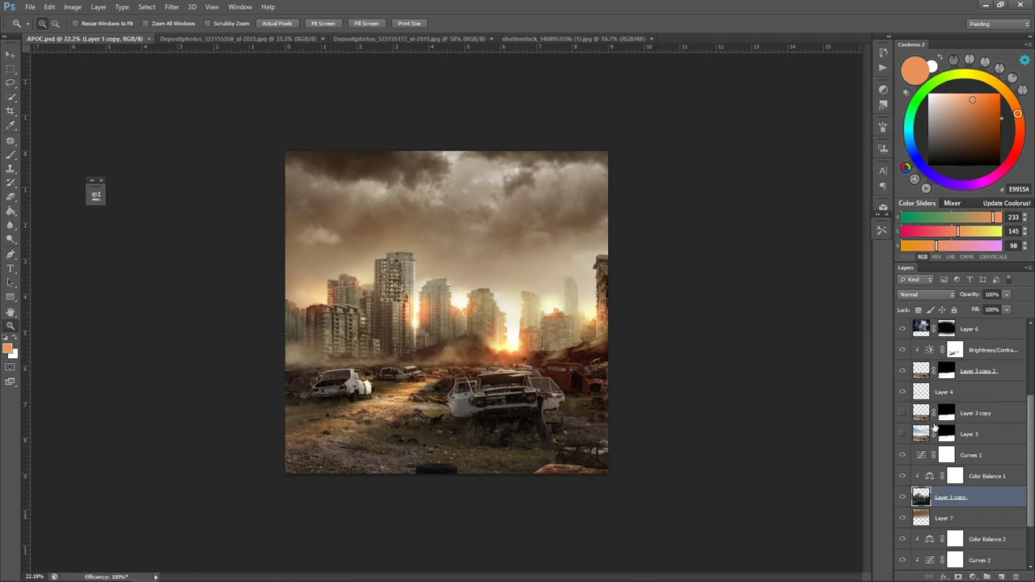
scroll(945, 443, "up", 3)
scroll(945, 406, "down", 2)
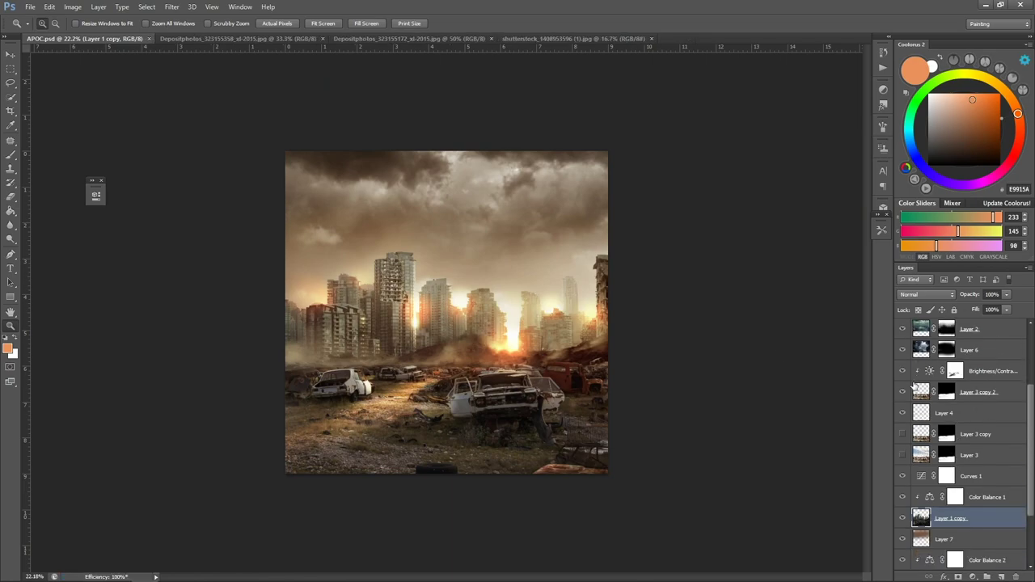
left_click(902, 329)
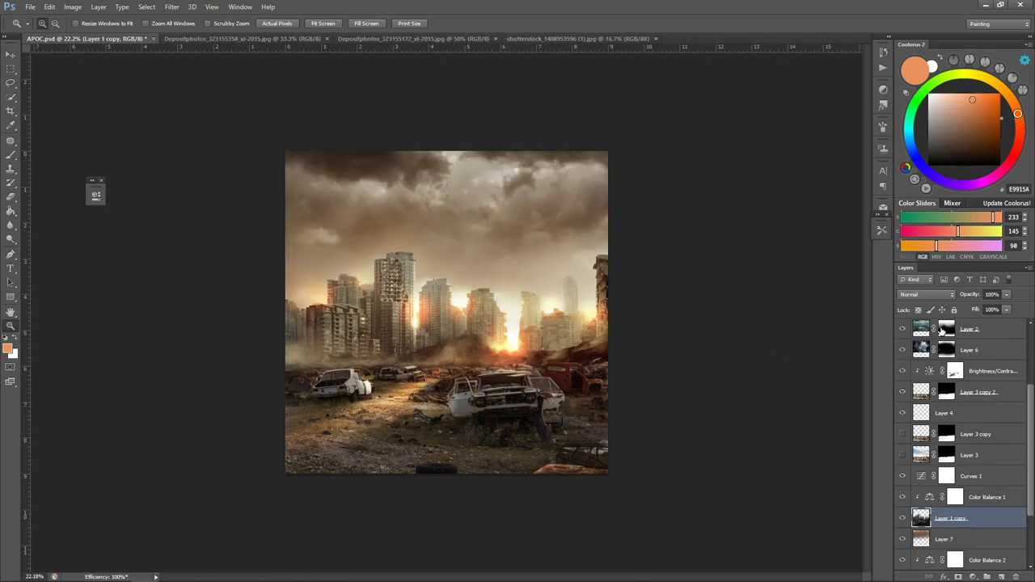
left_click(945, 329)
key("b")
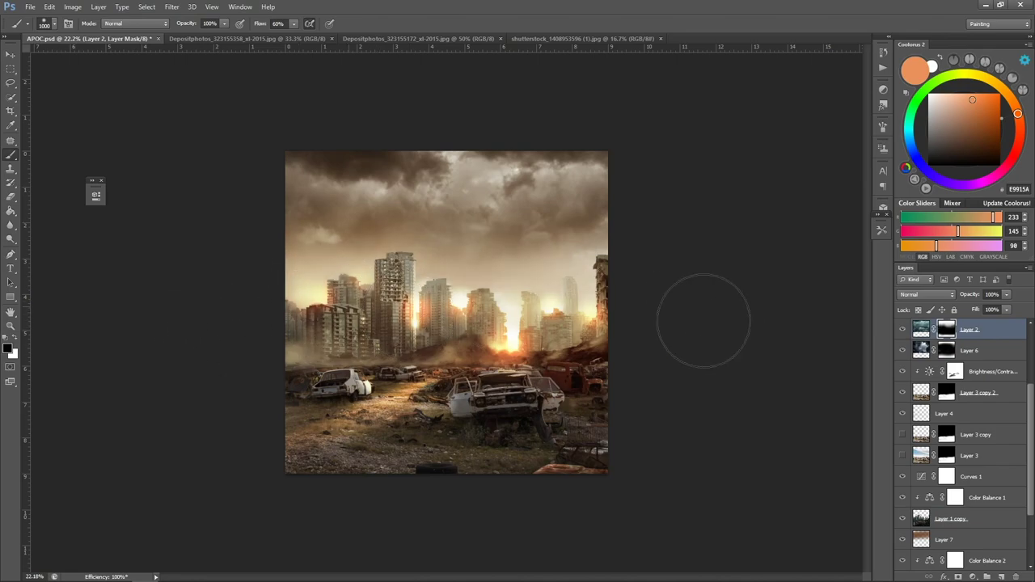
key("x")
key("x")
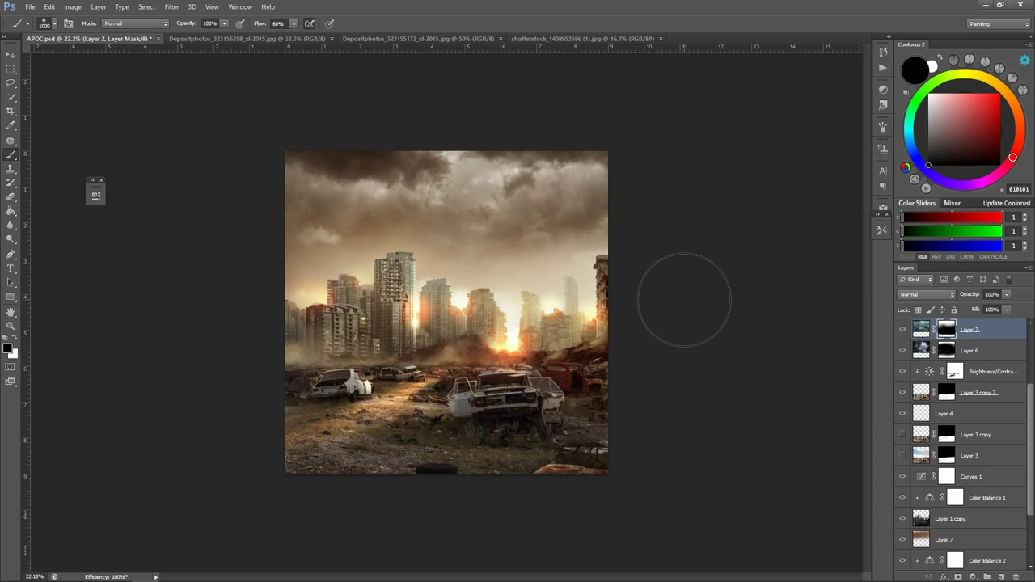
scroll(638, 300, "down", 1)
key("z")
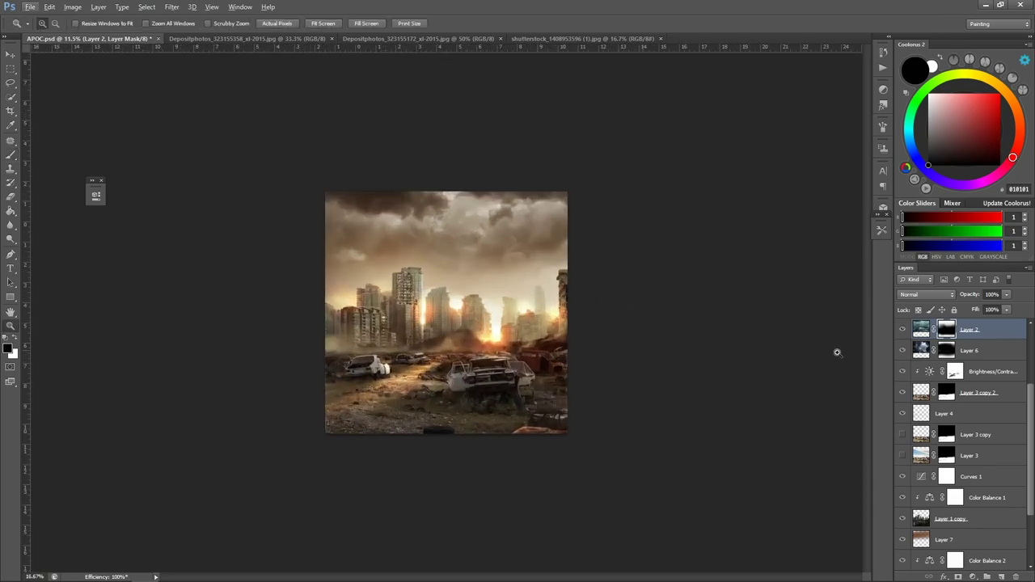
key("ctrl+plus")
key("ctrl+plus")
key("ctrl+plus")
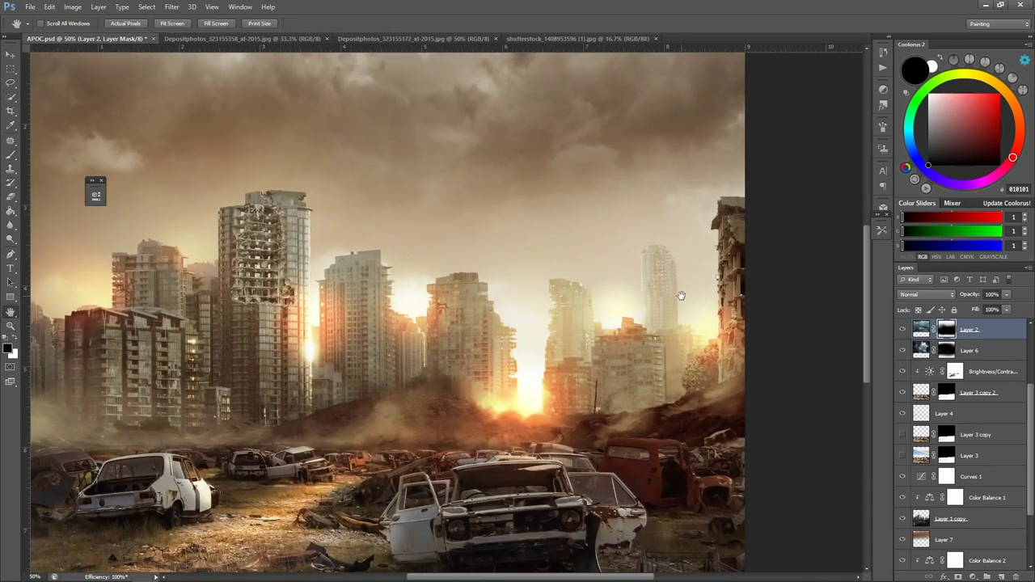
key("ctrl+0")
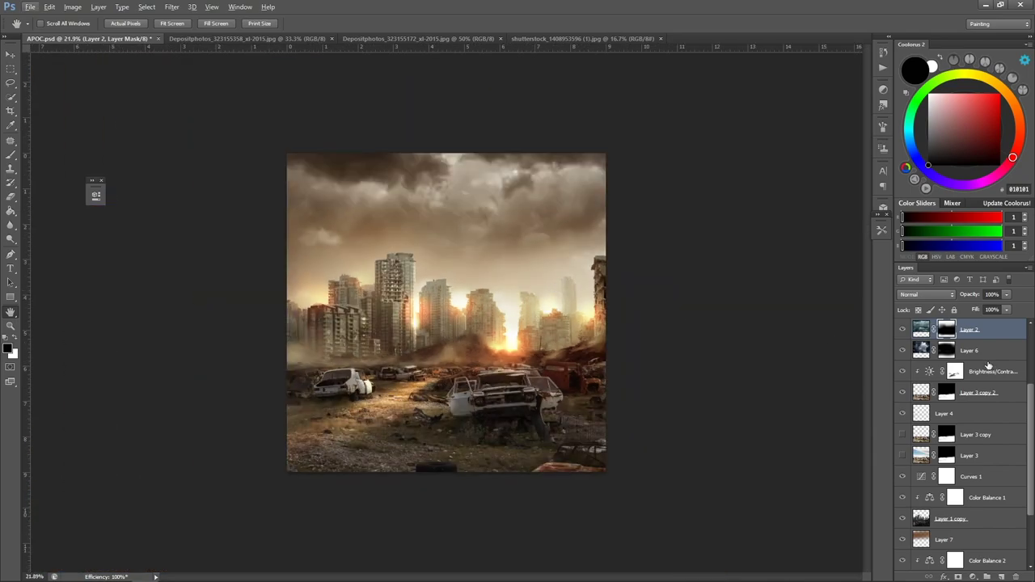
scroll(944, 388, "up", 5)
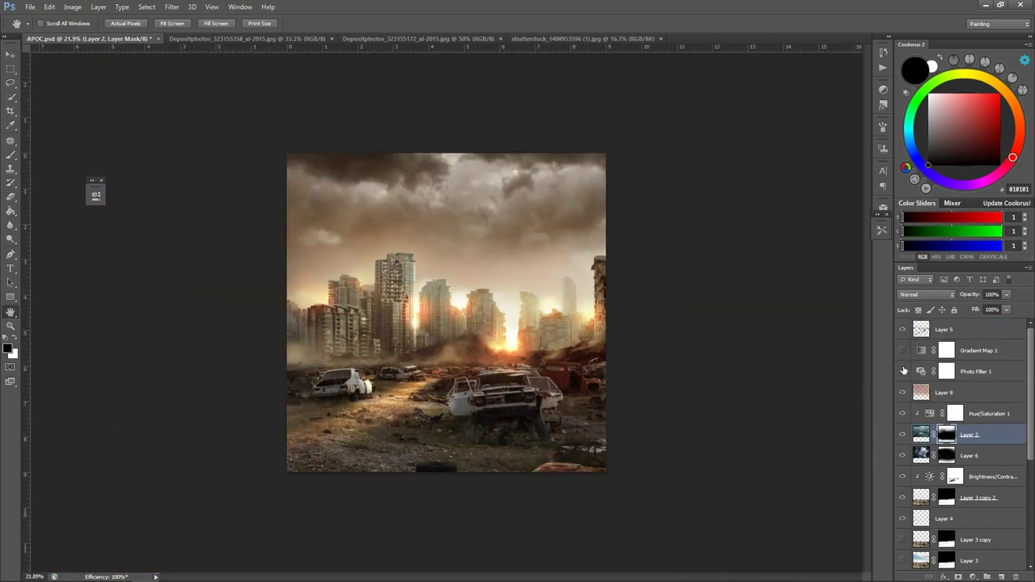
Hide Layer 8 and erase part of Layer 5 over the right-side buildings.
left_click(903, 392)
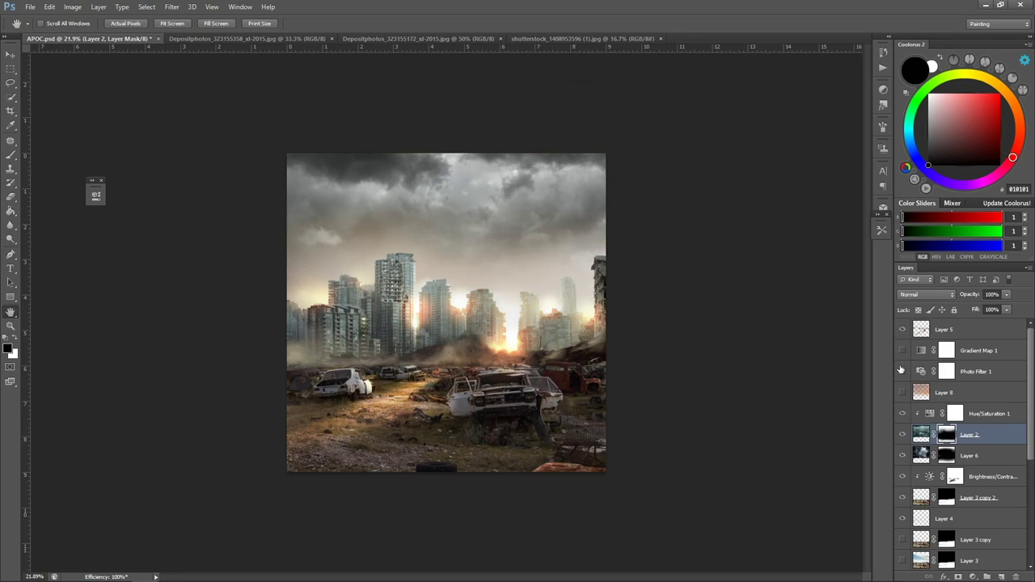
left_click(902, 329)
left_click(962, 329)
key("e")
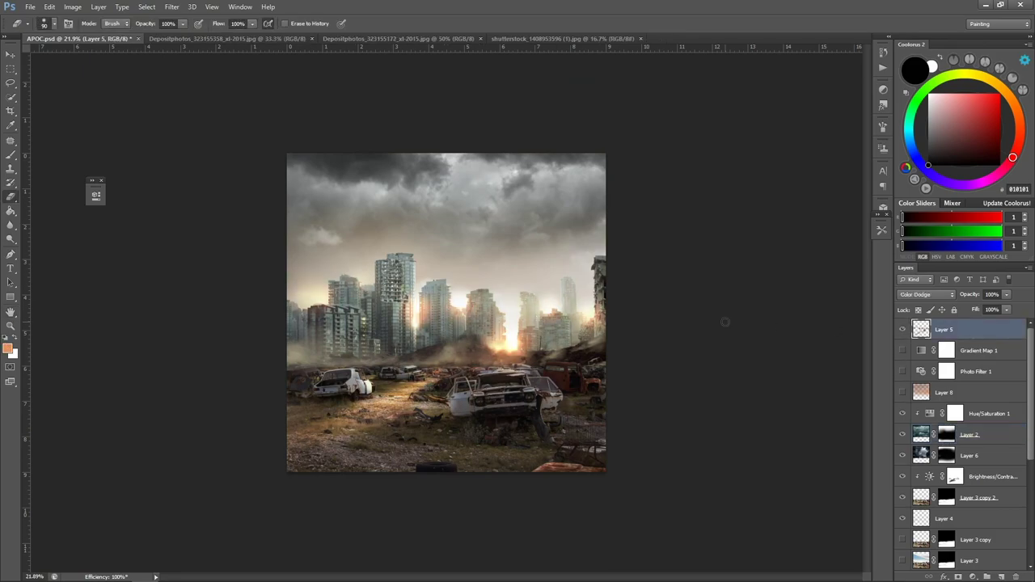
key("bracketright")
key("bracketright")
left_click_drag(551, 332, 552, 322)
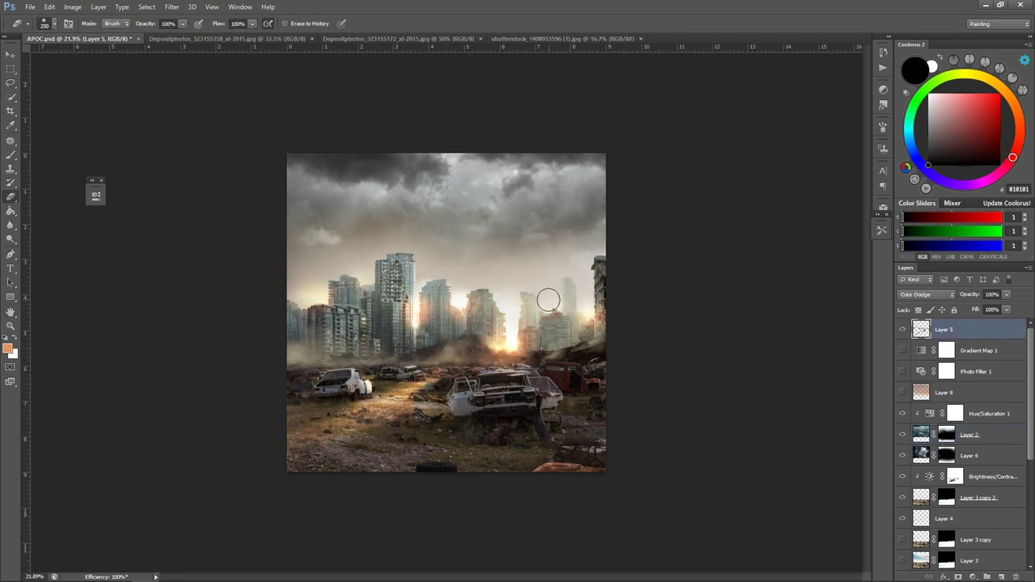
Paint dark orange glow over the right-hand buildings on Layer 5 with a smaller brush.
key("b")
left_click(548, 300, "alt")
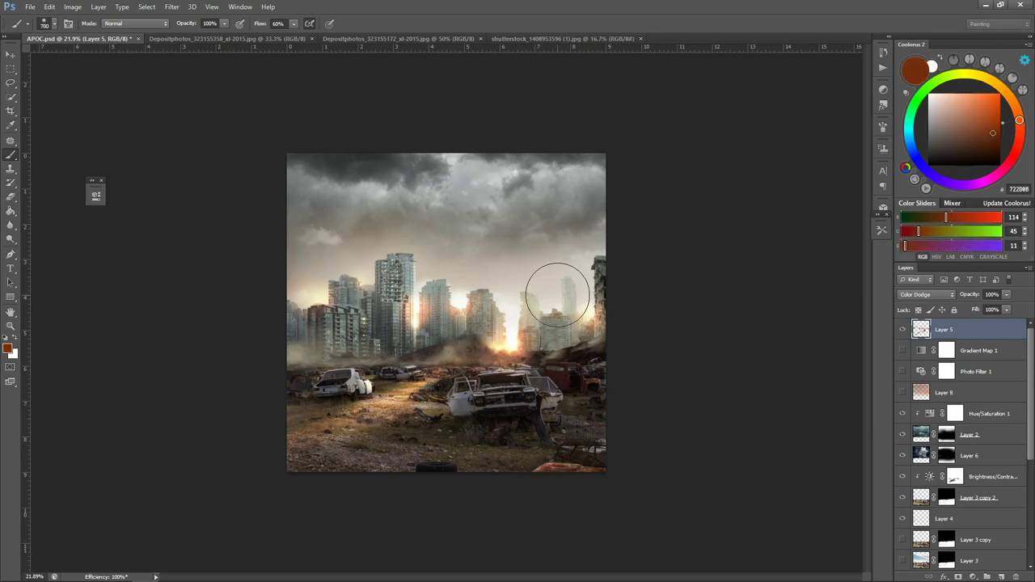
key("bracketleft")
key("bracketleft")
left_click_drag(578, 288, 589, 330)
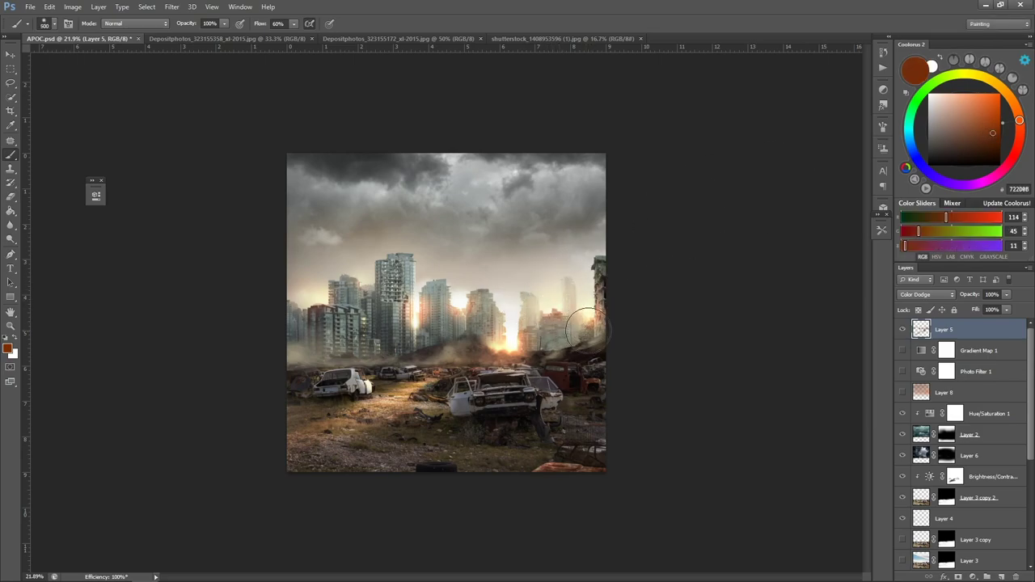
key("bracketleft")
key("bracketleft")
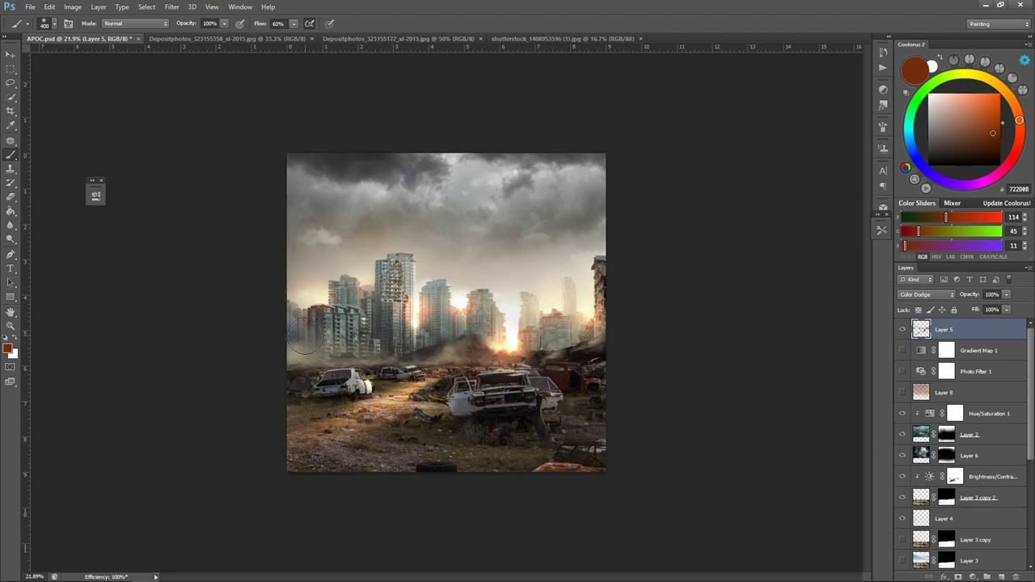
key("bracketright")
key("ctrl+minus")
key("ctrl+minus")
key("ctrl+minus")
Show Gradient Map 1 and Layer 8, fading Layer 8 to 9% opacity.
key("z")
left_click(486, 291)
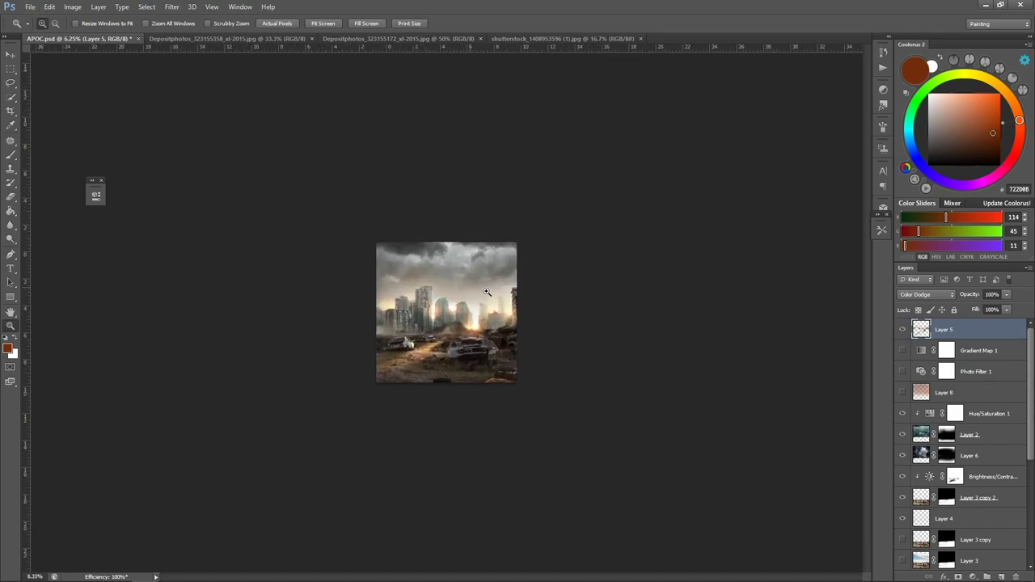
left_click(902, 350)
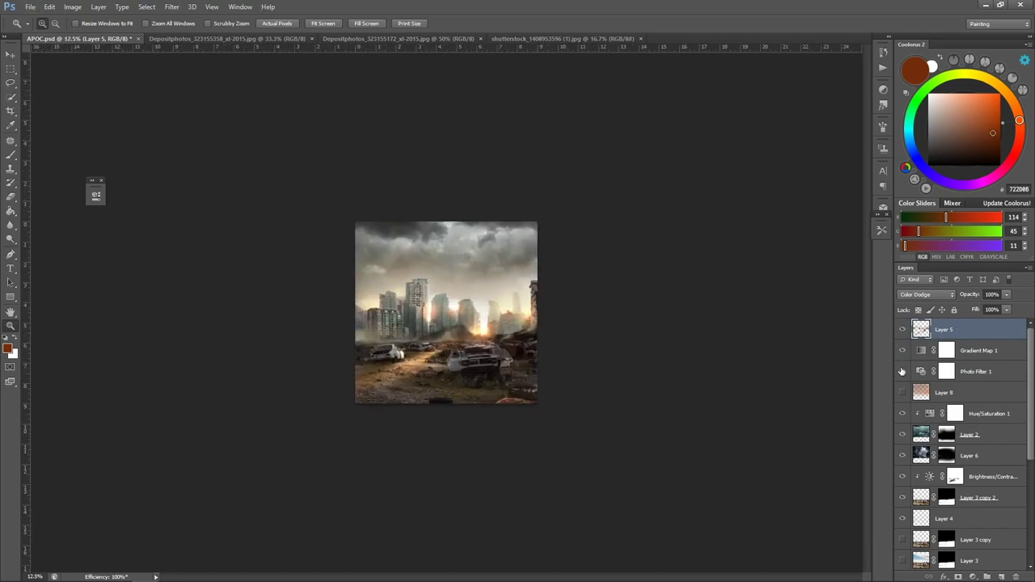
left_click(902, 392)
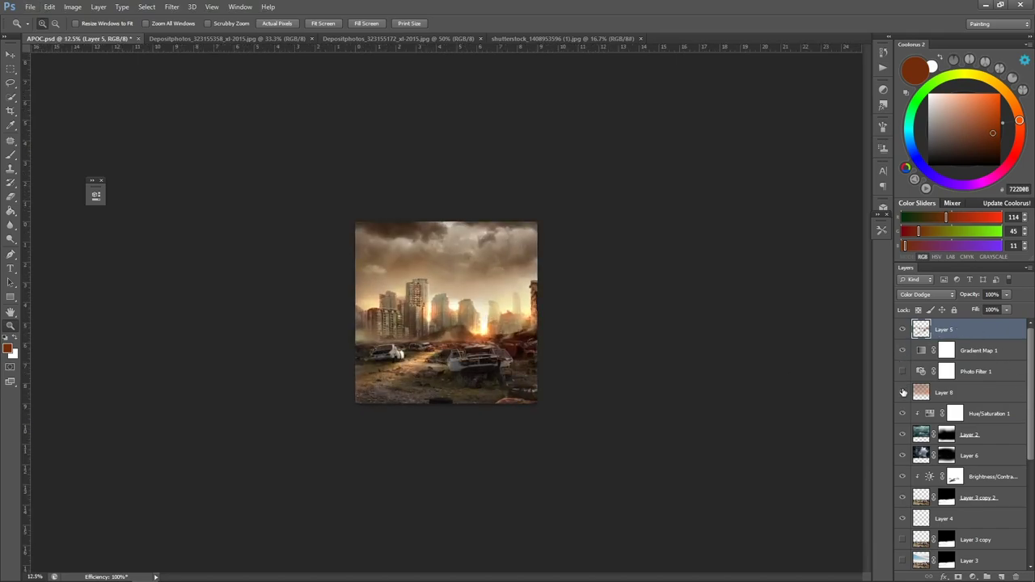
left_click(930, 393)
left_click_drag(968, 295, 962, 296)
left_click(962, 329)
Add Brightness/Contrast at brightness -10, contrast 21, plus an empty Layer 9 above Layer 8.
left_click(973, 577)
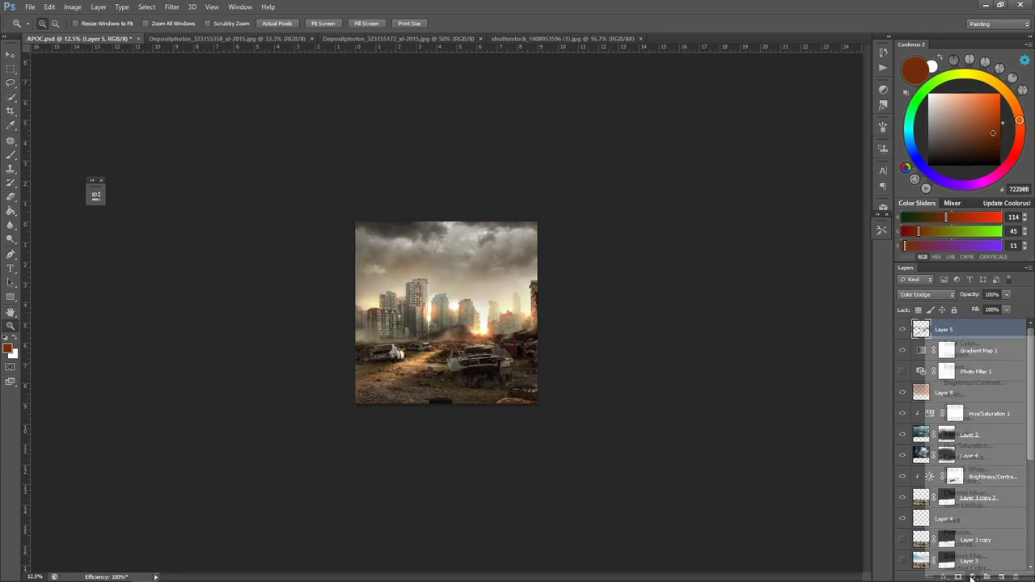
left_click(966, 381)
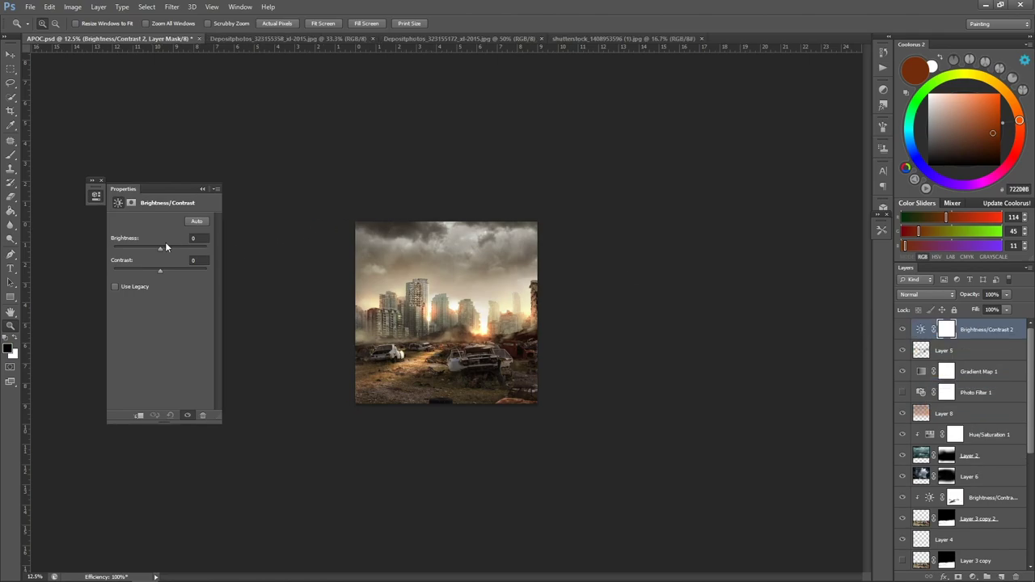
left_click_drag(166, 246, 152, 248)
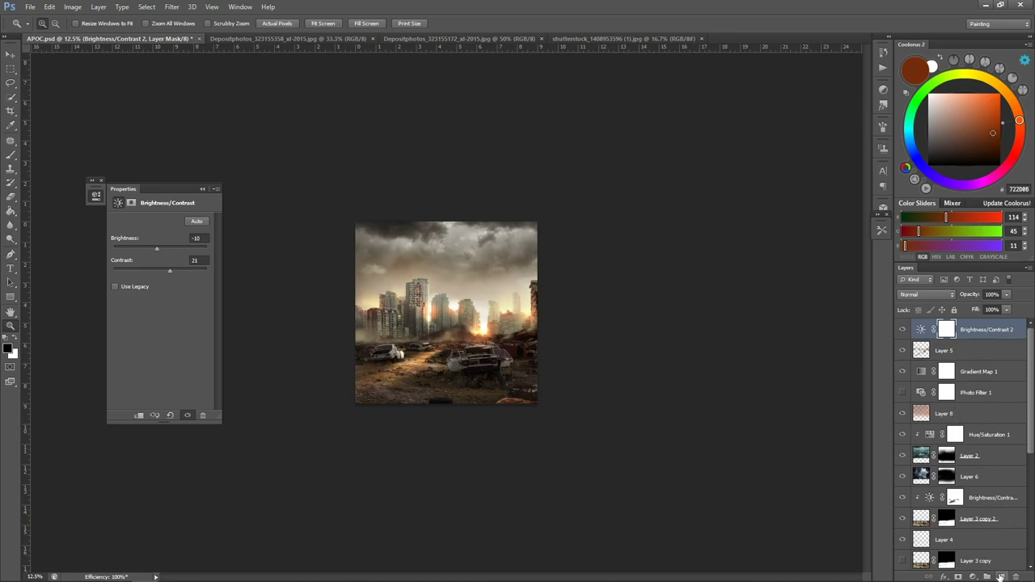
key("ctrl+minus")
key("ctrl+minus")
key("ctrl+plus")
left_click(902, 456)
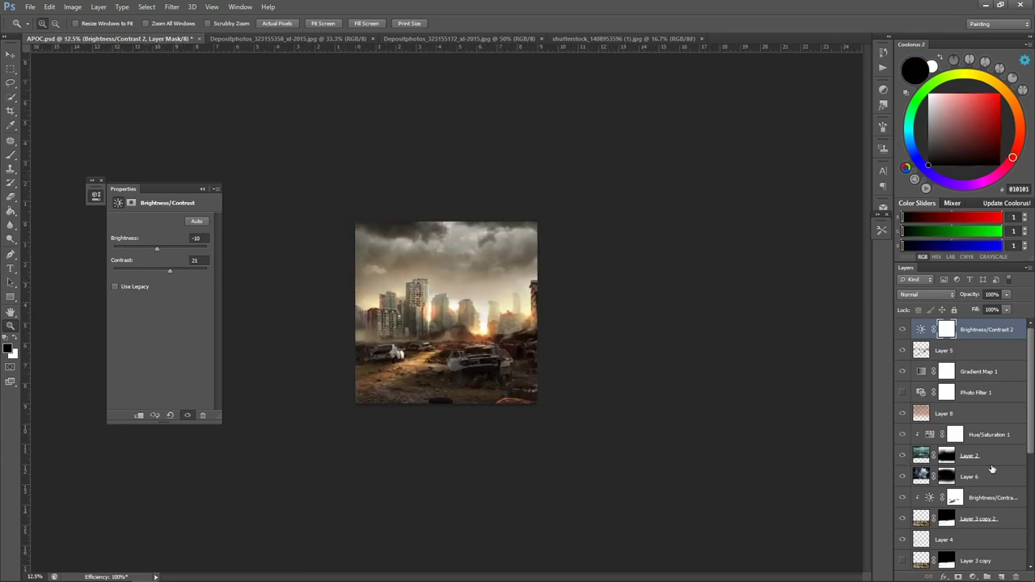
left_click(960, 413)
left_click(1001, 577)
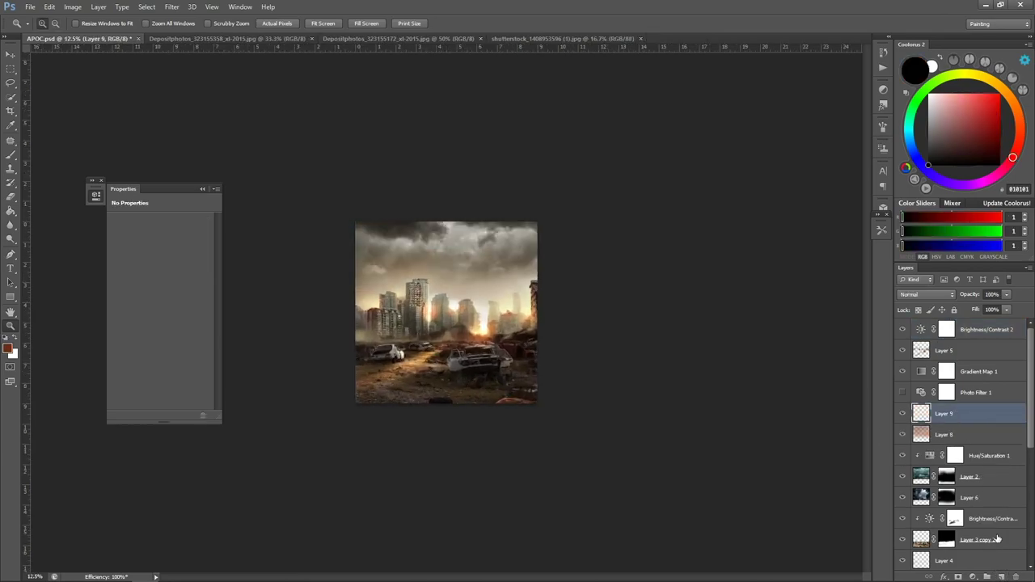
Set Layer 9 to Overlay and paint bright orange F78318 across the buildings.
left_click(927, 294)
left_click(914, 433)
left_click(992, 133)
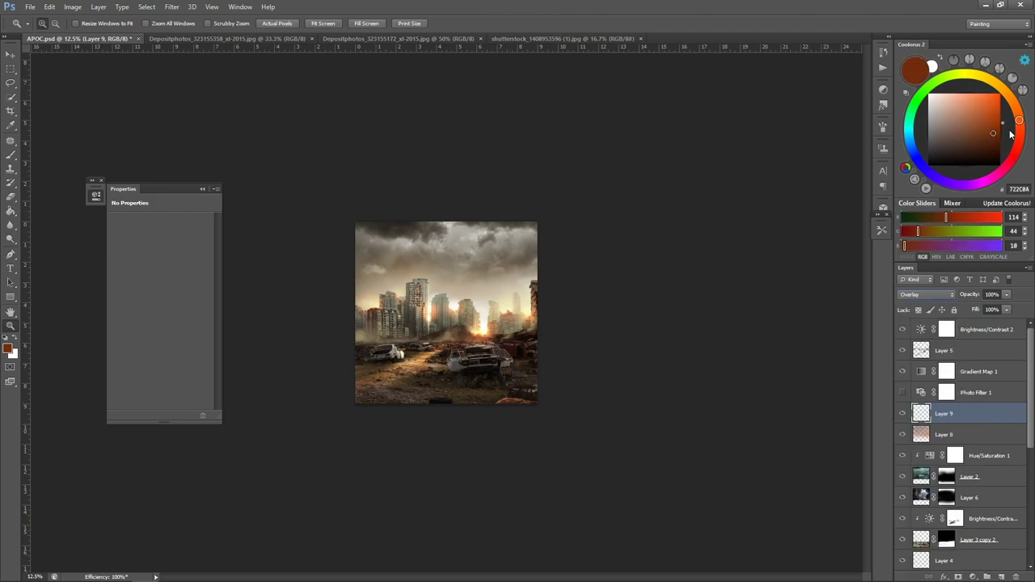
left_click(999, 144)
key("b")
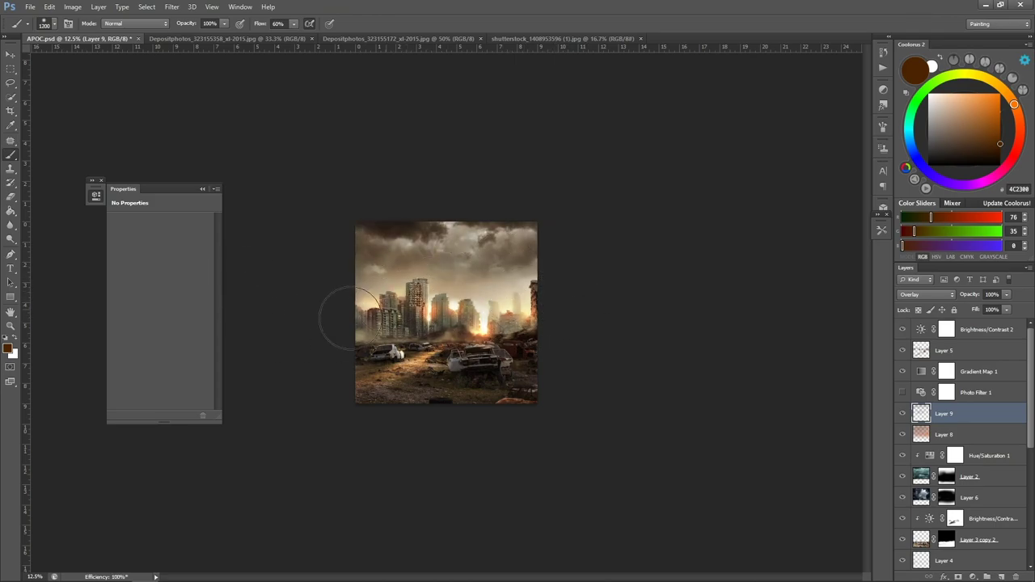
left_click(991, 96)
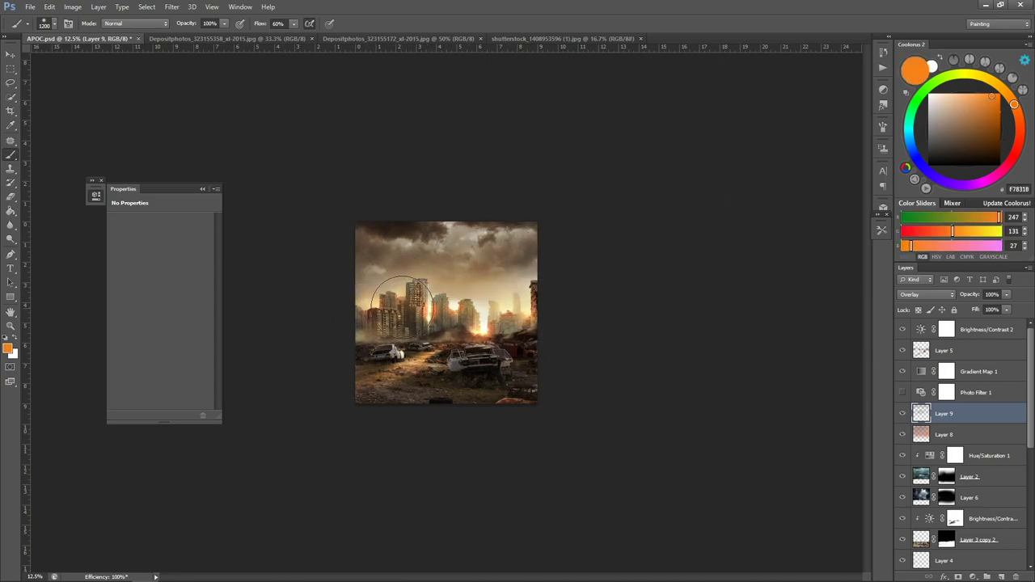
Erase back the excess orange with a larger eraser and zoom to check the result.
key("e")
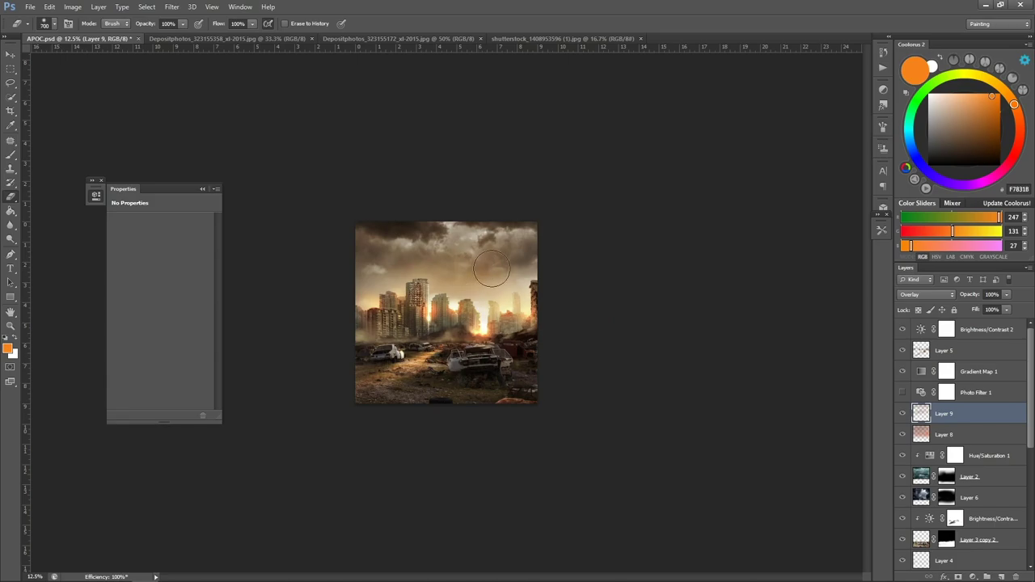
key("bracketright")
key("z")
left_click(488, 279, "alt")
left_click(489, 279)
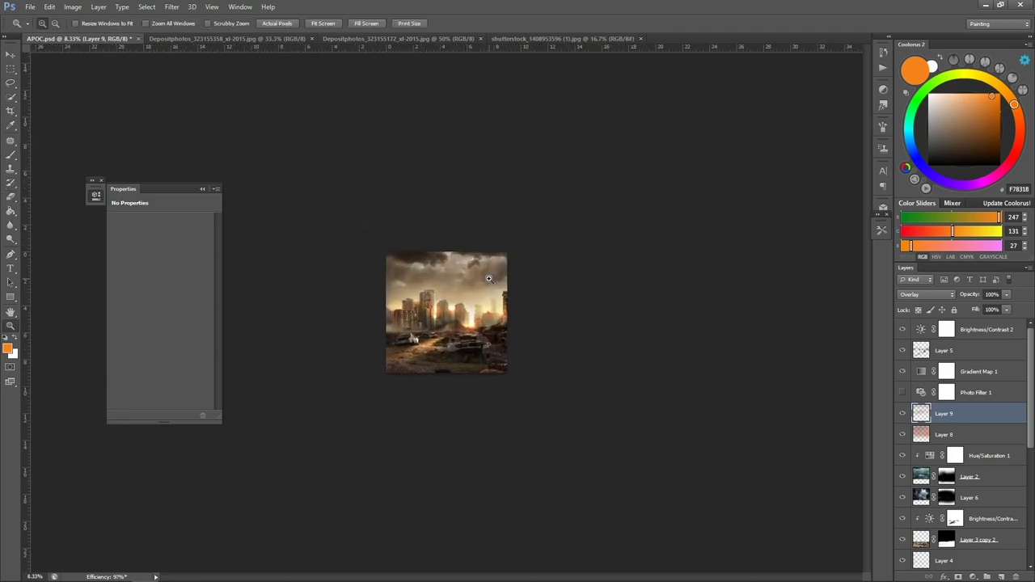
left_click(489, 279)
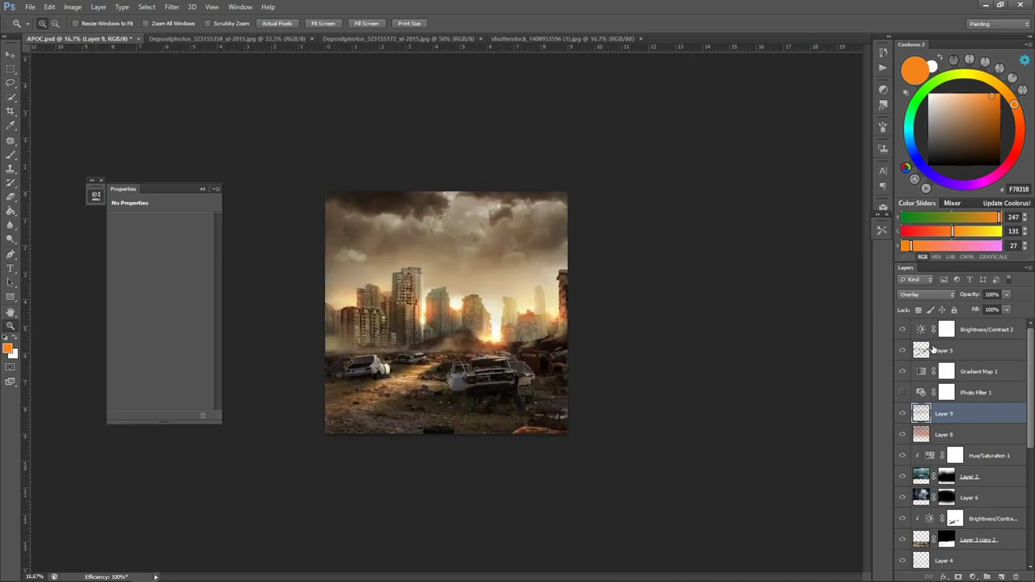
left_click(947, 329)
scroll(999, 485, "down", 5)
scroll(999, 534, "down", 2)
Group all layers, duplicate the group, hide Group 1, and merge the copy.
left_click(999, 558, "shift")
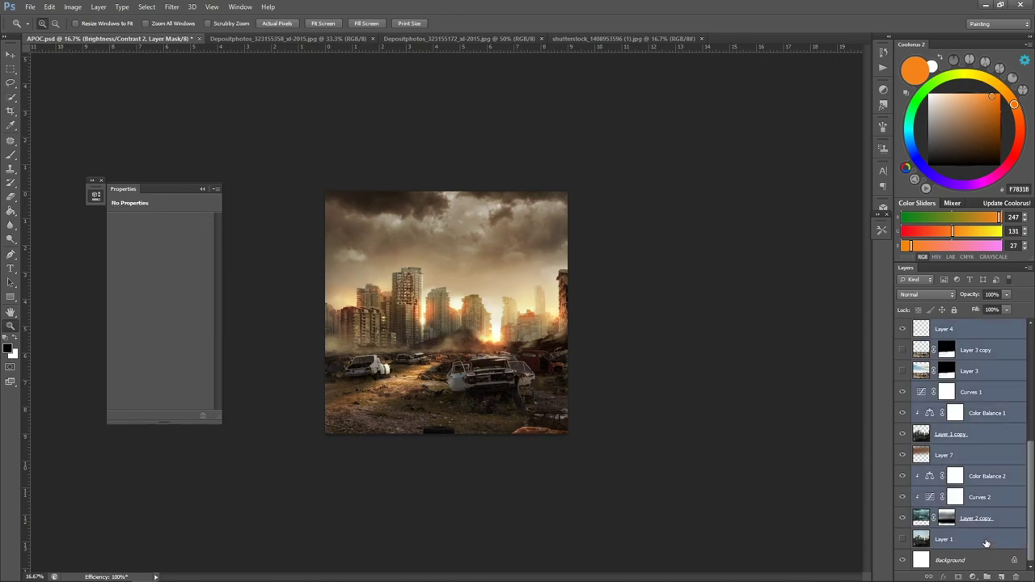
key("ctrl+g")
key("ctrl+j")
left_click(902, 337)
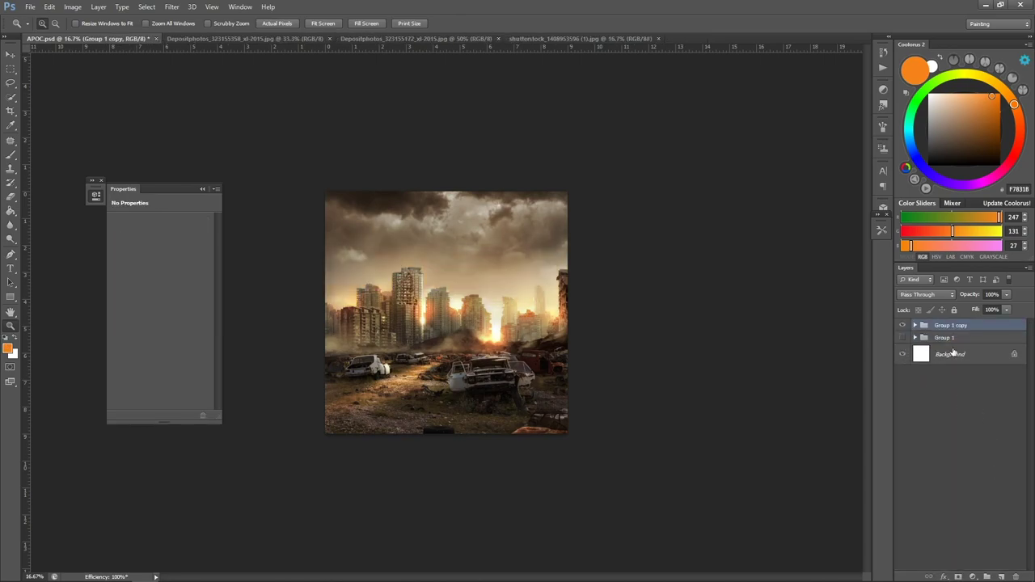
left_click(950, 354)
key("ctrl+j")
mouse_move(950, 350)
left_mouse_down()
mouse_move(956, 324)
mouse_move(978, 328)
left_mouse_up()
right_click(978, 328)
Apply a 0.9-pixel Gaussian Blur to the merged Group 1 copy.
left_click(930, 222)
left_click(172, 7)
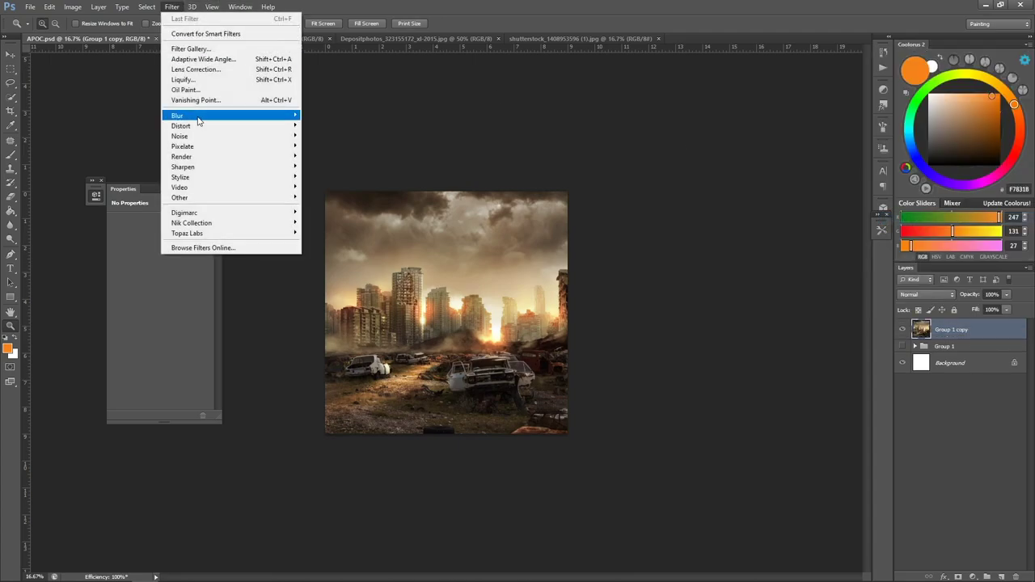
mouse_move(194, 115)
left_click(331, 189)
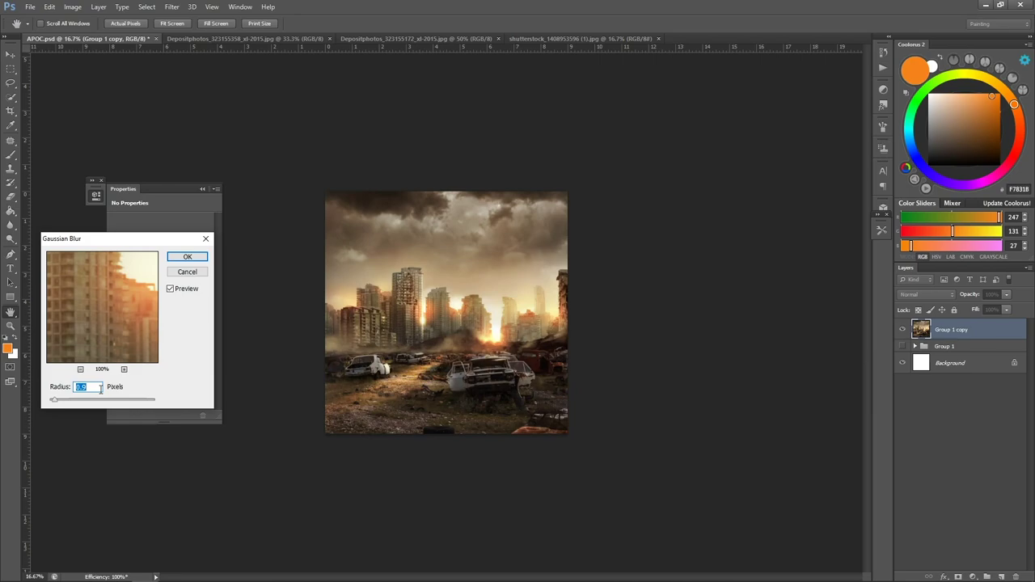
left_click(186, 257)
left_click(172, 7)
mouse_move(180, 136)
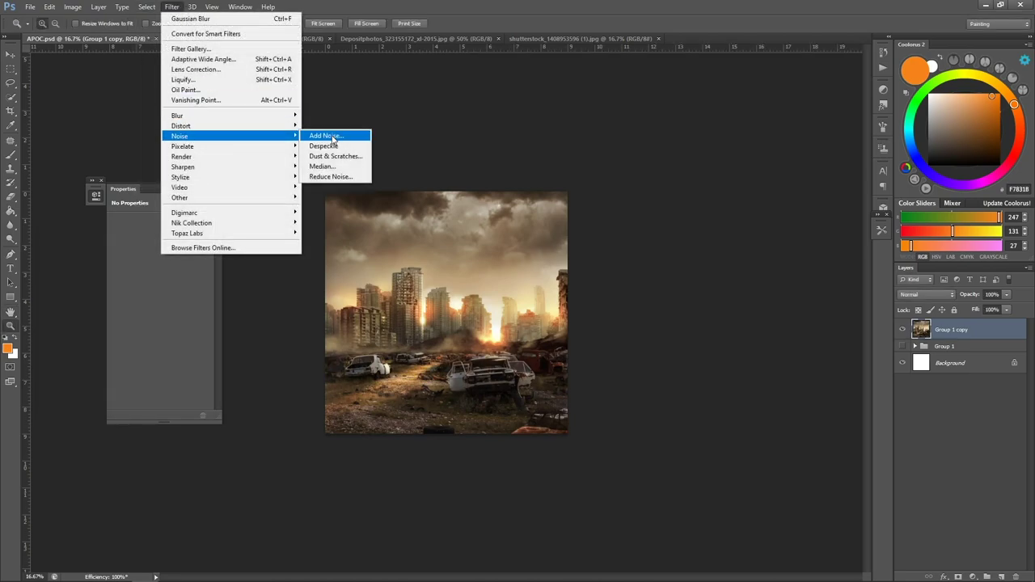
Apply small Gaussian, monochromatic Add Noise to the Group 1 copy layer and inspect the grain.
left_click(331, 136)
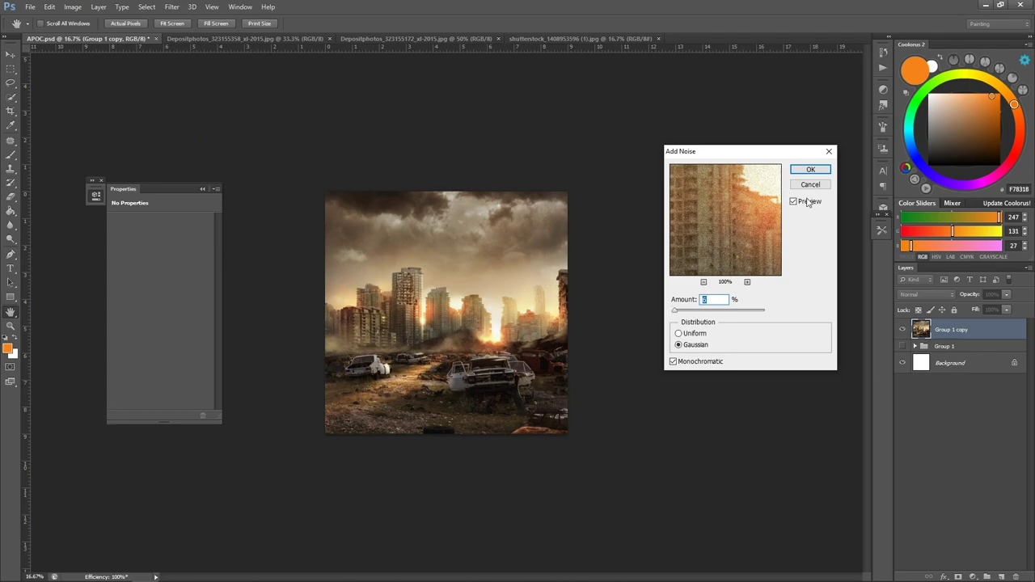
left_click(810, 169)
key("z")
left_click(402, 284)
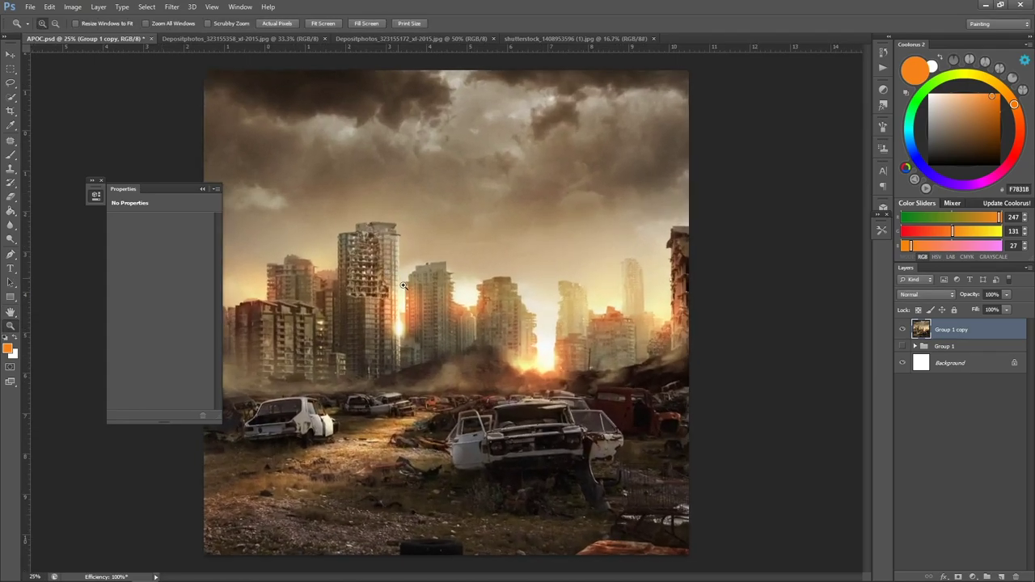
left_click(602, 312, "alt")
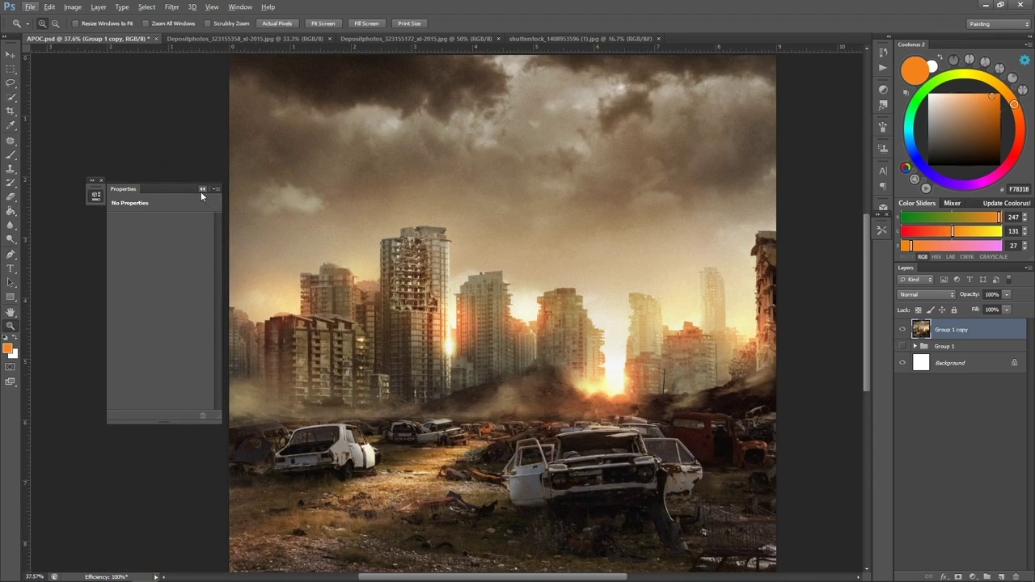
left_click(696, 277, "alt")
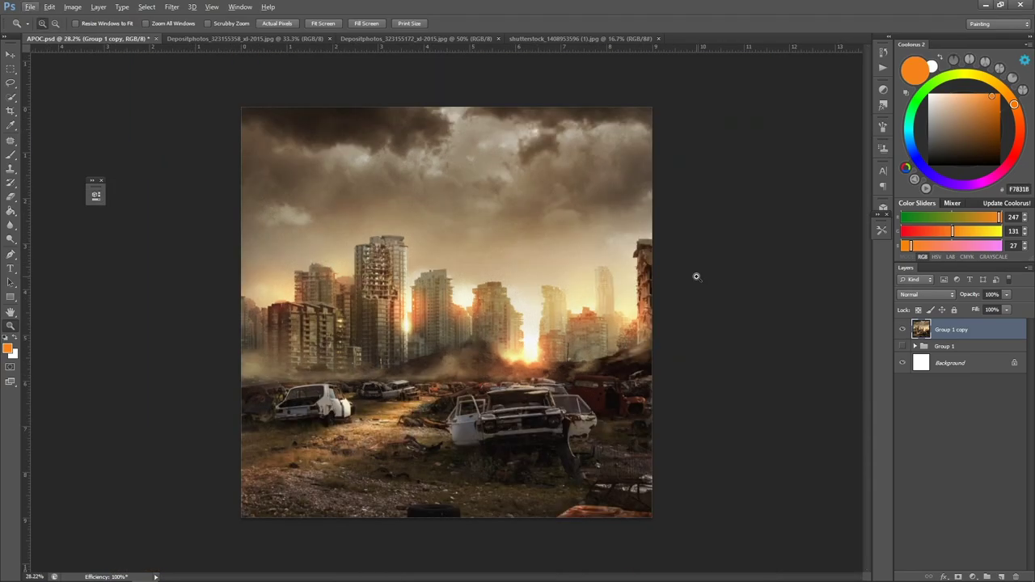